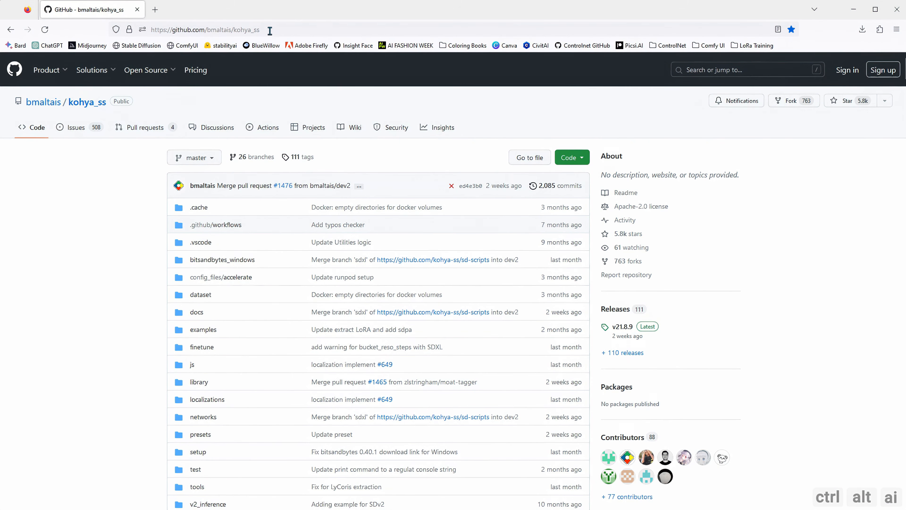
Review the kohya_ss repository address and the README's Windows pre-requirements: Python 3.10 added to PATH, Git and the Visual Studio redistributable.
{"action": "left_click_drag", "start_coordinate": [270, 30], "coordinate": [112, 29]}
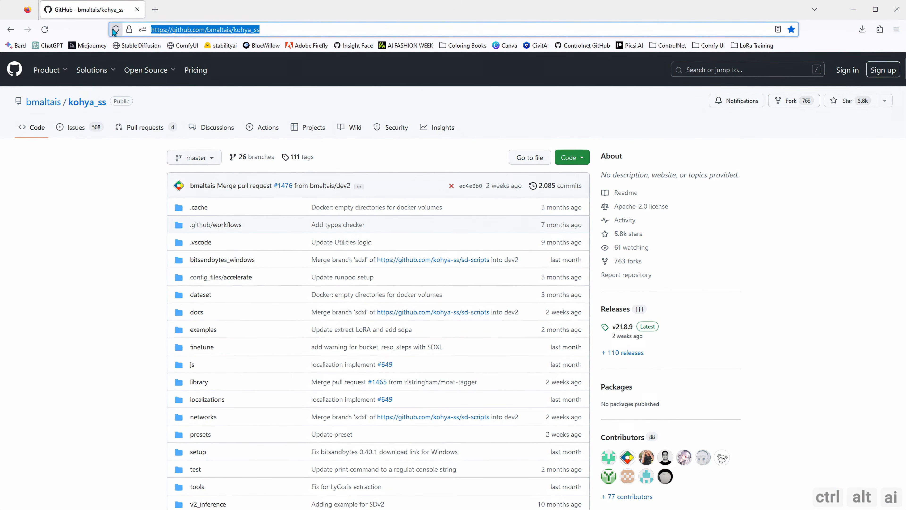
{"action": "double_click", "coordinate": [241, 29]}
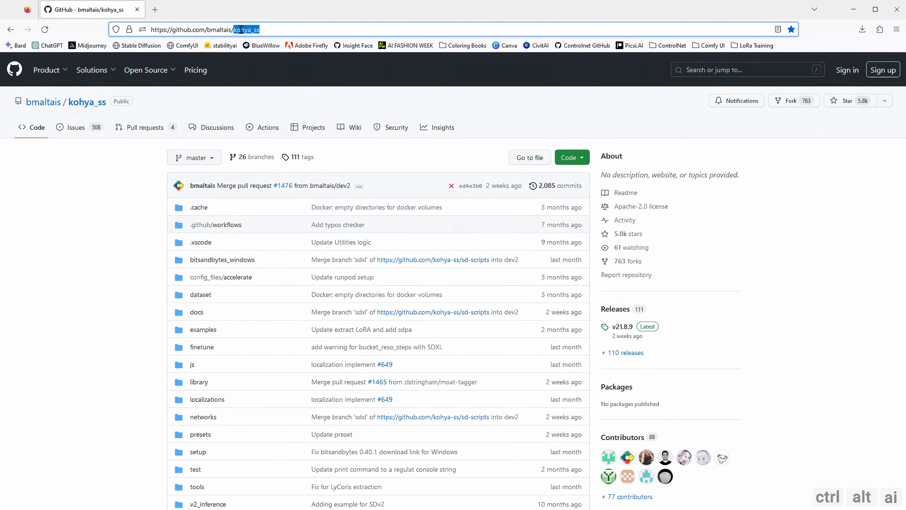
{"action": "left_click", "coordinate": [119, 204]}
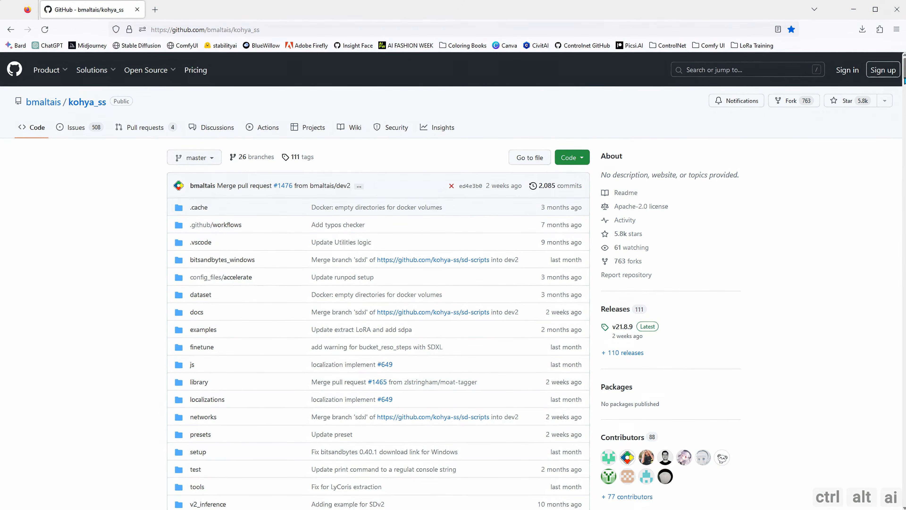
{"action": "left_click_drag", "start_coordinate": [905, 74], "coordinate": [905, 315]}
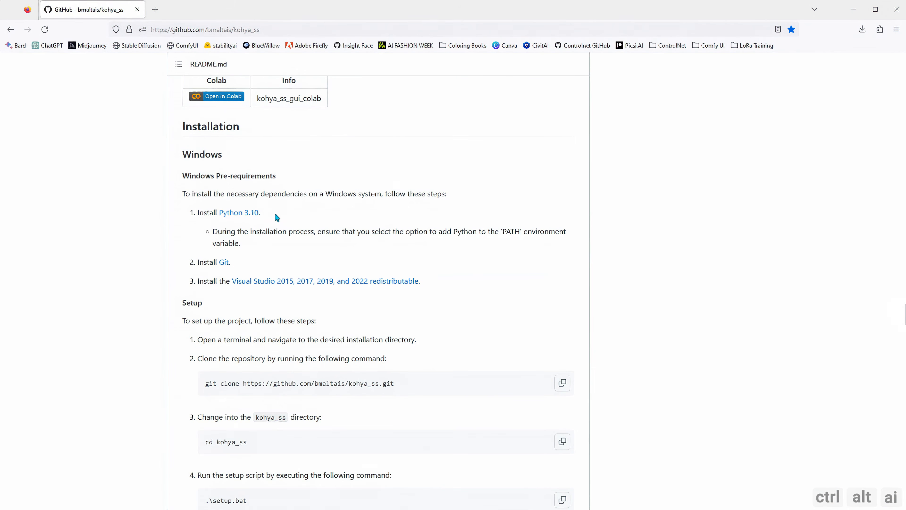
{"action": "left_click_drag", "start_coordinate": [273, 215], "coordinate": [197, 216]}
{"action": "left_click", "coordinate": [225, 229]}
{"action": "left_click_drag", "start_coordinate": [444, 232], "coordinate": [521, 231]}
{"action": "left_click", "coordinate": [376, 250]}
{"action": "scroll", "coordinate": [266, 260], "scroll_direction": "down", "scroll_amount": 1}
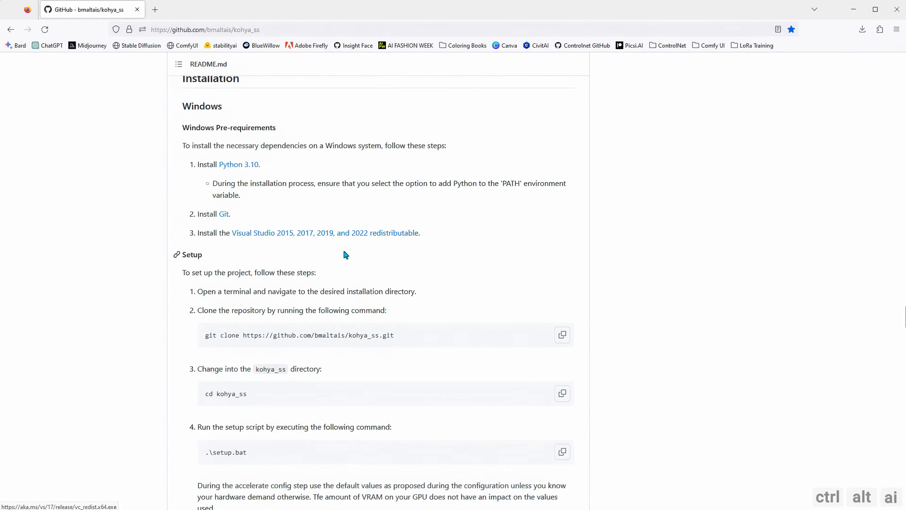
Review the README's setup commands and optional CUDNN 8.6 section, and open the cudnn_windows.zip download without saving it.
{"action": "scroll", "coordinate": [396, 246], "scroll_direction": "down", "scroll_amount": 2}
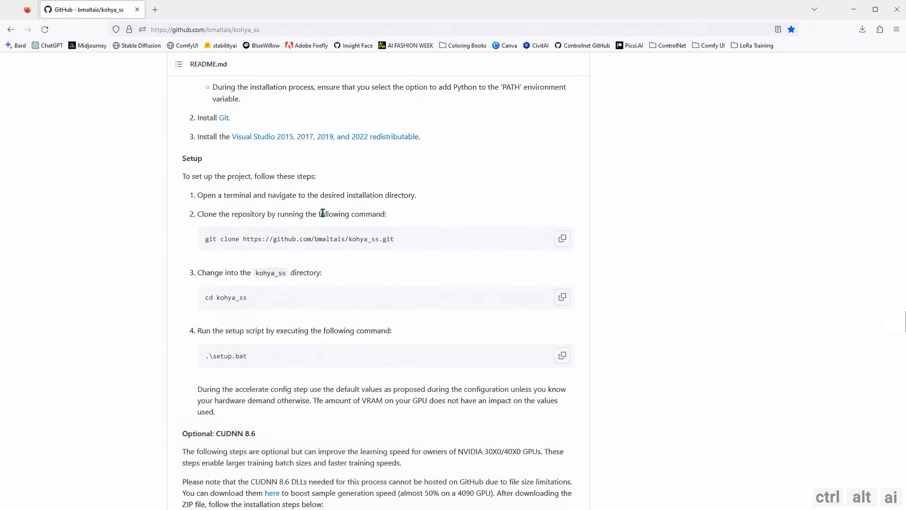
{"action": "scroll", "coordinate": [328, 225], "scroll_direction": "down", "scroll_amount": 3}
{"action": "scroll", "coordinate": [332, 237], "scroll_direction": "down", "scroll_amount": 1}
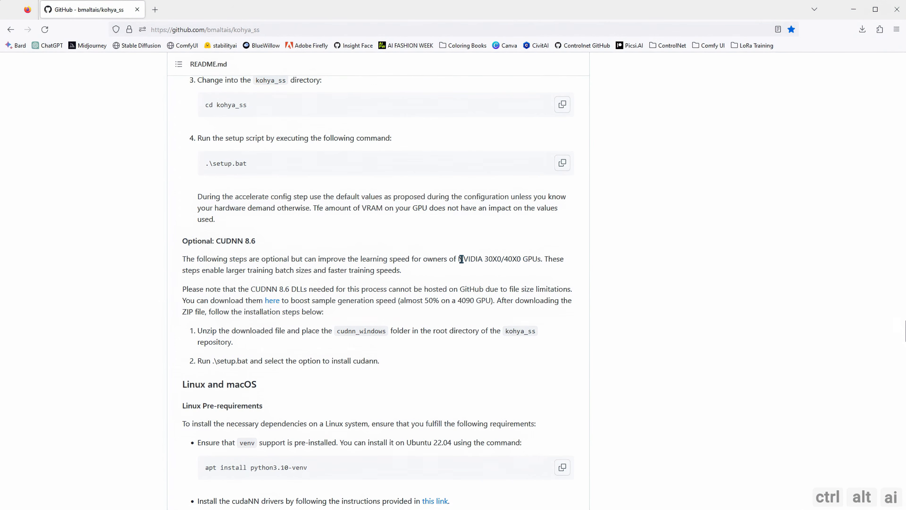
{"action": "left_click_drag", "start_coordinate": [458, 259], "coordinate": [541, 259]}
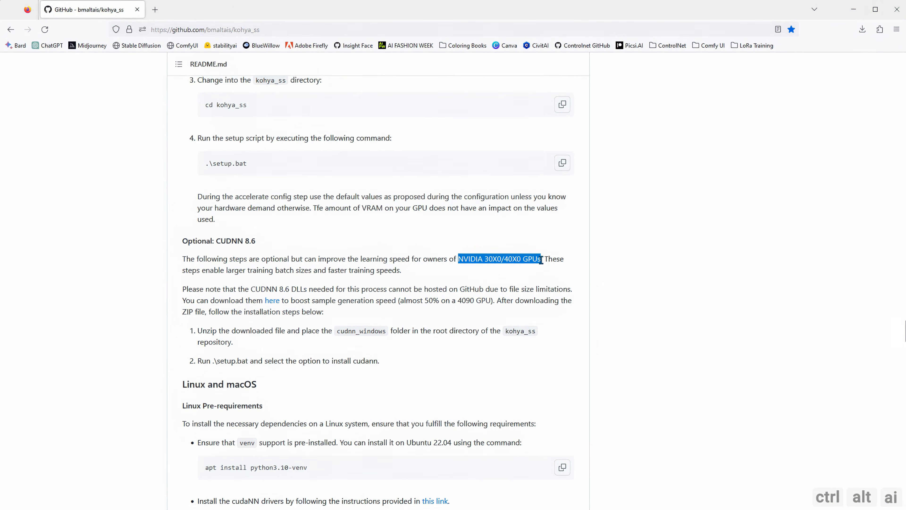
{"action": "left_click", "coordinate": [493, 277]}
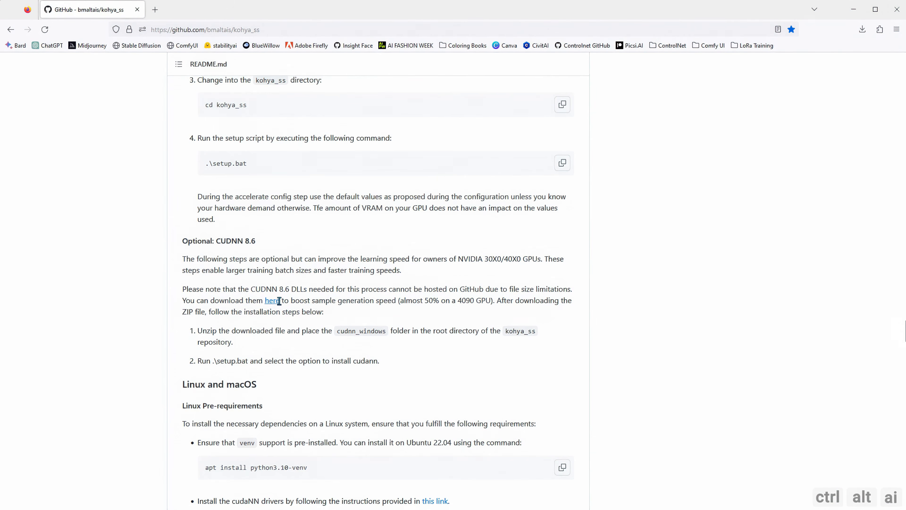
{"action": "left_click", "coordinate": [272, 302]}
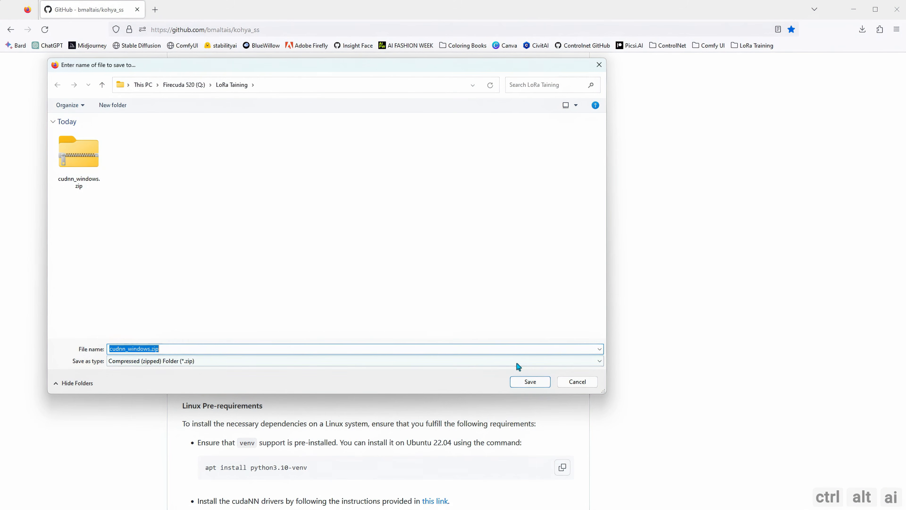
{"action": "left_click", "coordinate": [577, 382]}
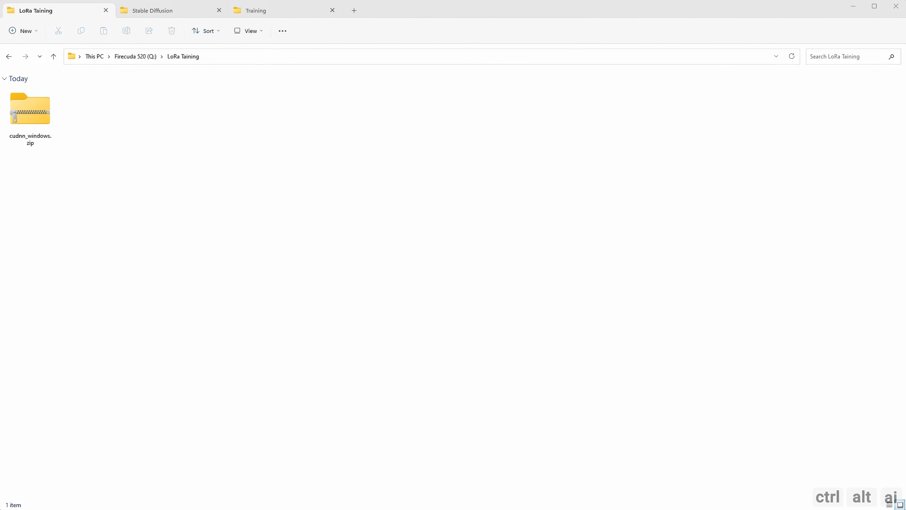
{"action": "left_click", "coordinate": [130, 200]}
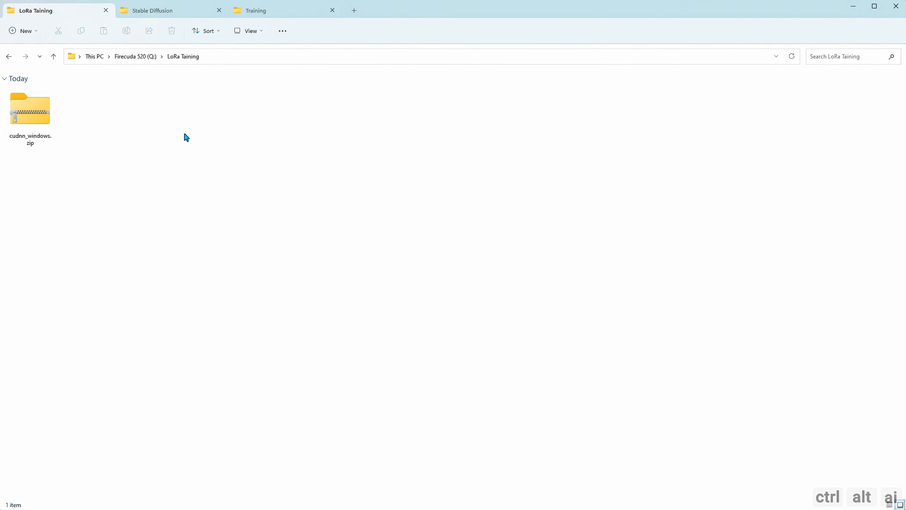
{"action": "right_click", "coordinate": [187, 167]}
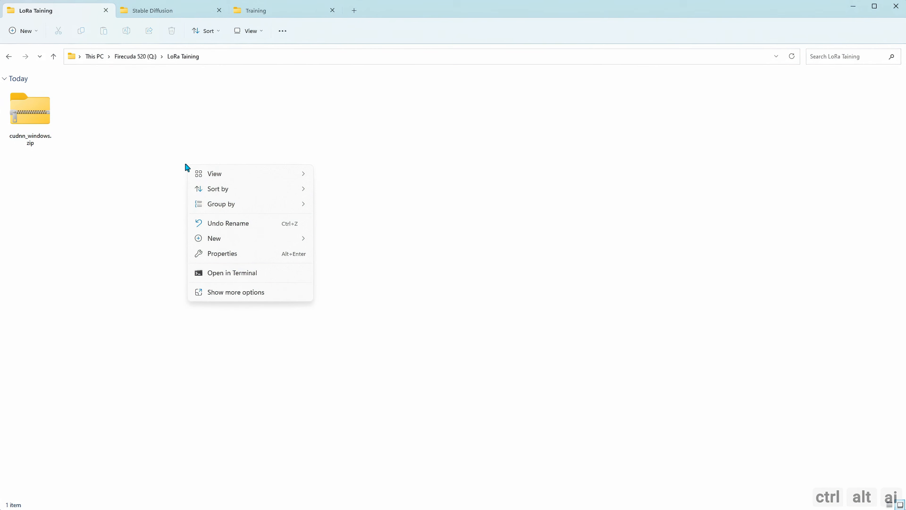
{"action": "left_click", "coordinate": [224, 273]}
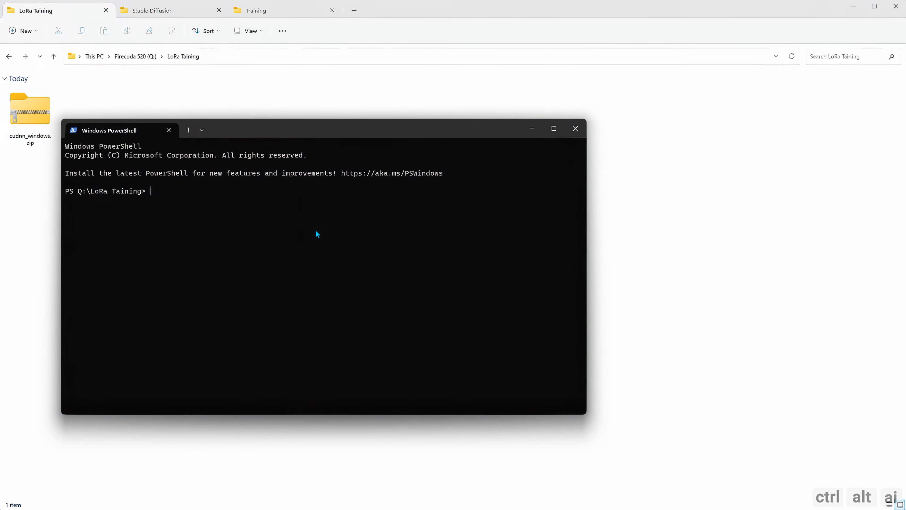
{"action": "type", "text": "git clone https://github.com/bmaltais/kohya_ss.git"}
{"action": "left_click_drag", "start_coordinate": [341, 128], "coordinate": [377, 129]}
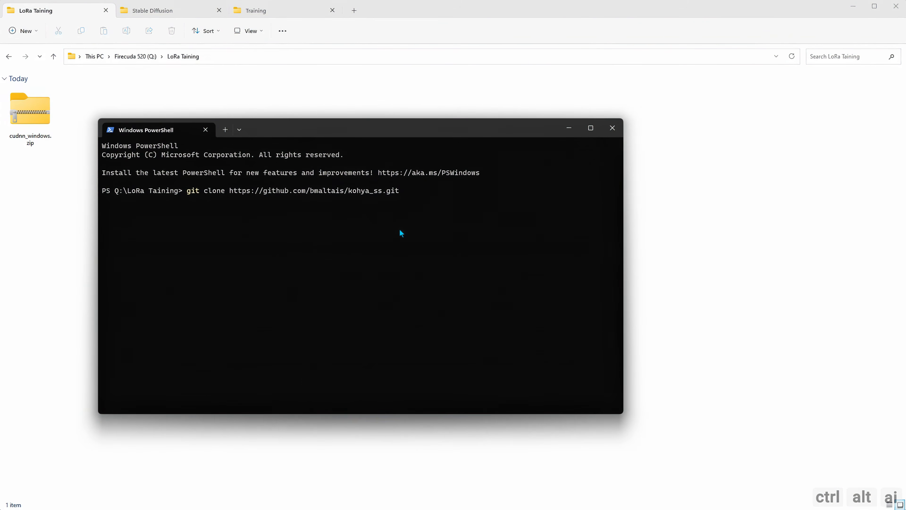
{"action": "key", "text": "Return"}
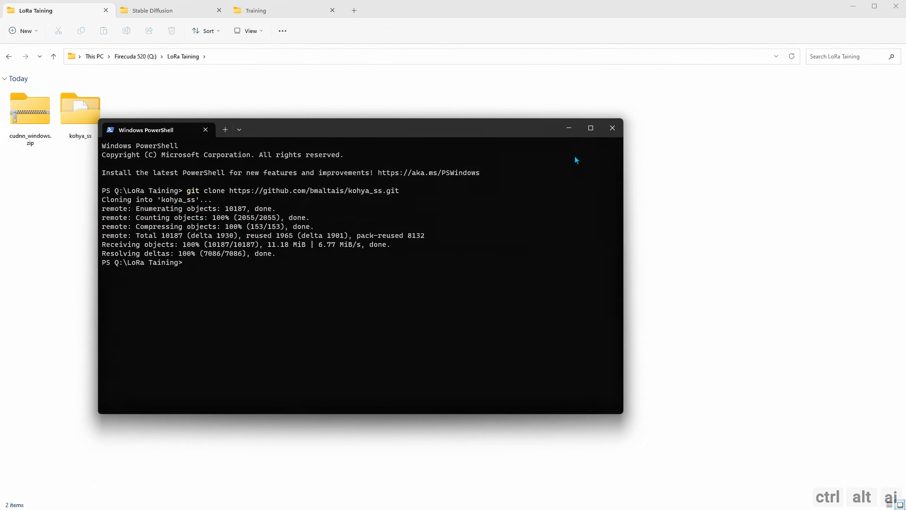
{"action": "left_click", "coordinate": [610, 127]}
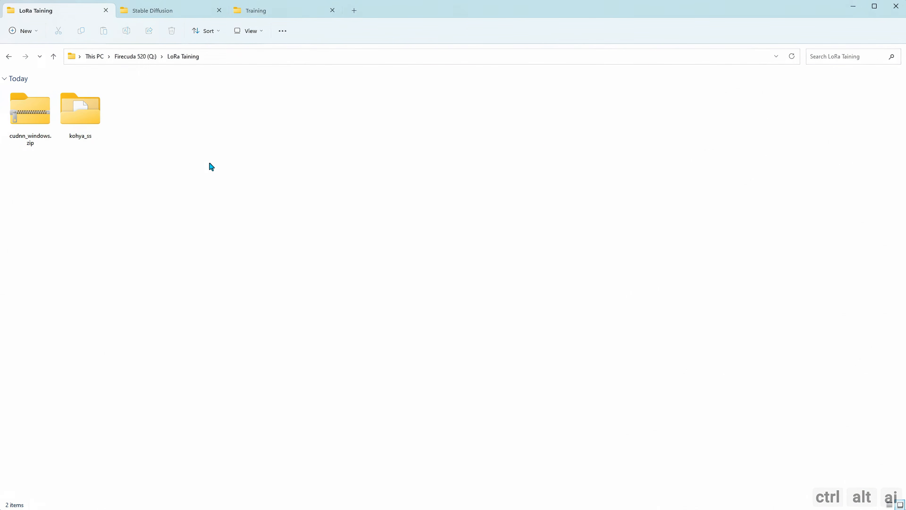
Extract cudnn_windows.zip with WinRAR into a cudnn_windows folder beside it.
{"action": "right_click", "coordinate": [27, 119]}
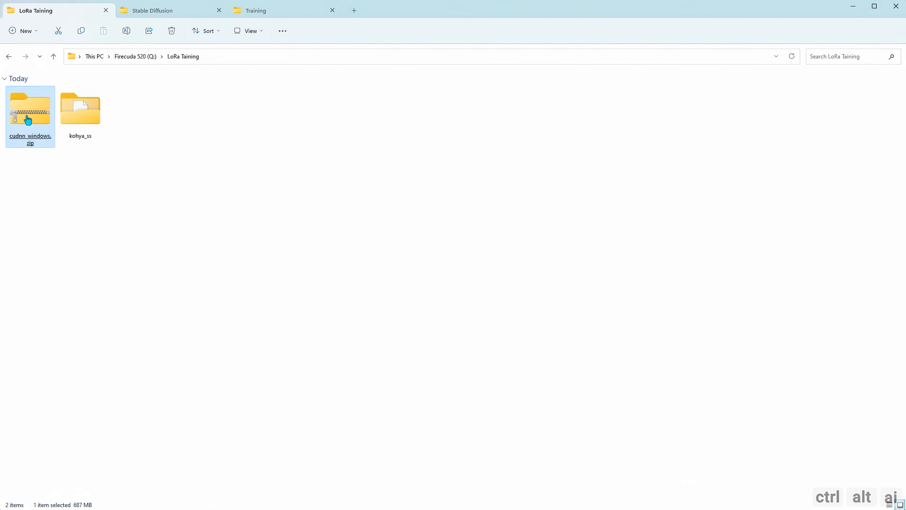
{"action": "mouse_move", "coordinate": [82, 348]}
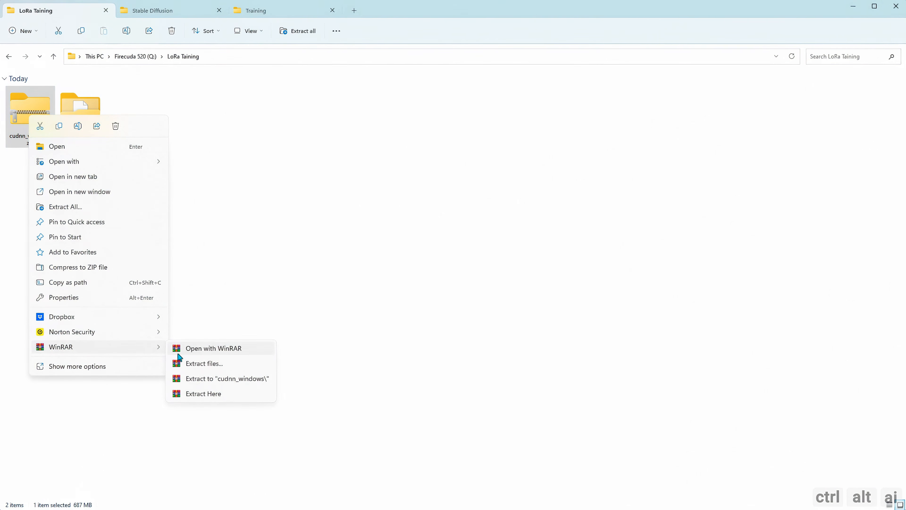
{"action": "left_click", "coordinate": [237, 381]}
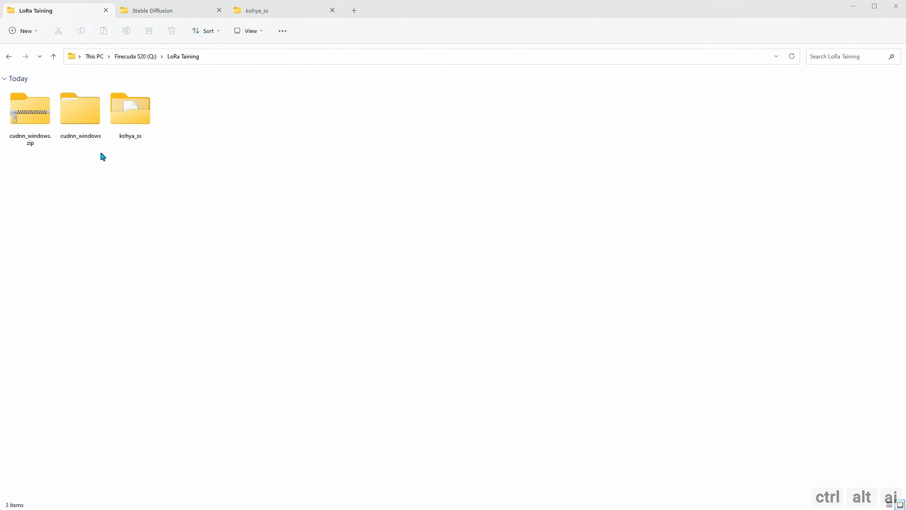
Move the extracted cudnn_windows folder into the root of the kohya_ss folder.
{"action": "left_click", "coordinate": [89, 136]}
{"action": "right_click", "coordinate": [89, 123]}
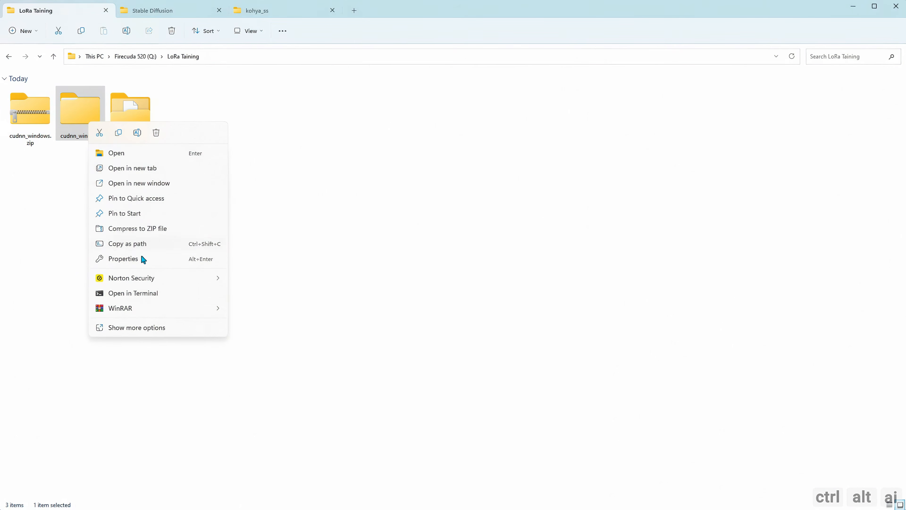
{"action": "left_click", "coordinate": [101, 134]}
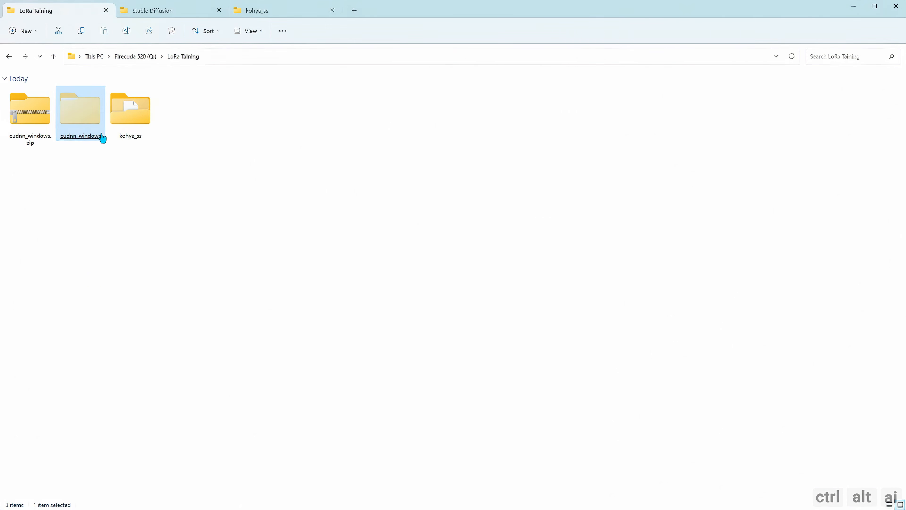
{"action": "double_click", "coordinate": [135, 120]}
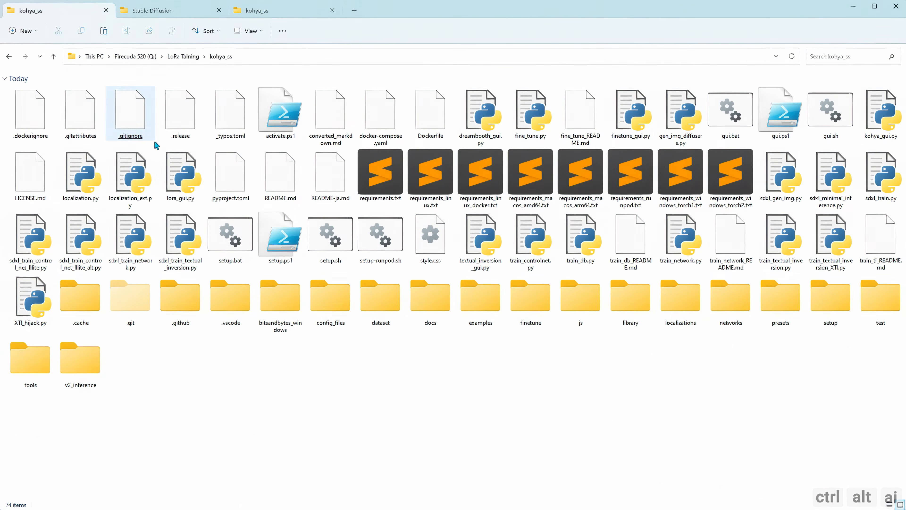
{"action": "right_click", "coordinate": [233, 355]}
{"action": "left_click", "coordinate": [245, 366]}
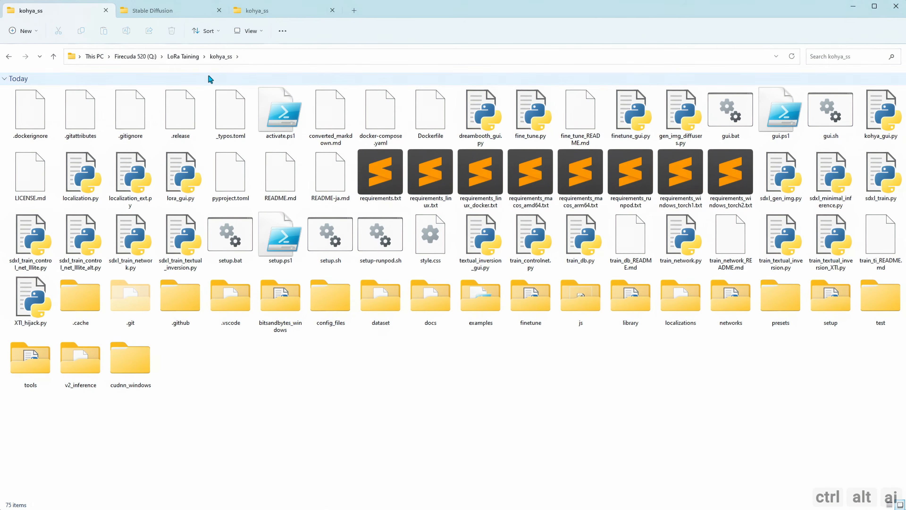
Delete the cudnn_windows.zip archive from the LoRa Taining folder.
{"action": "left_click", "coordinate": [188, 57]}
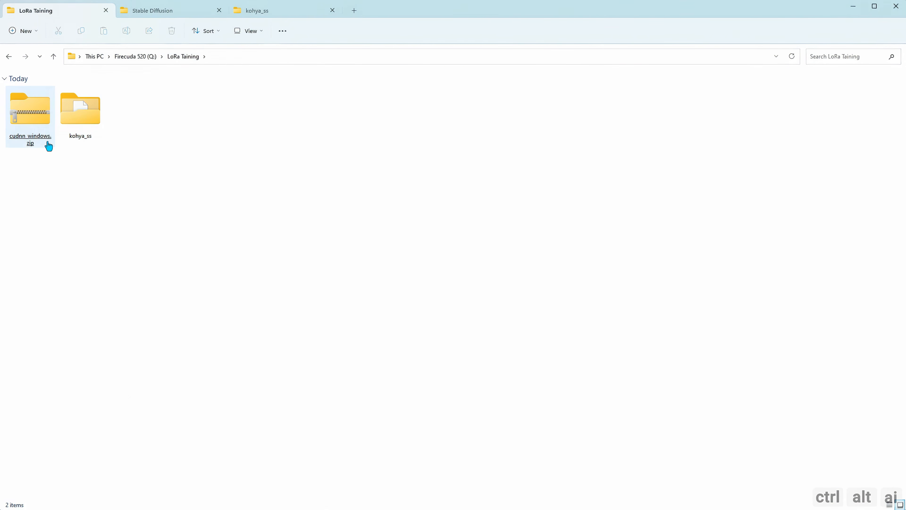
{"action": "left_click", "coordinate": [39, 126]}
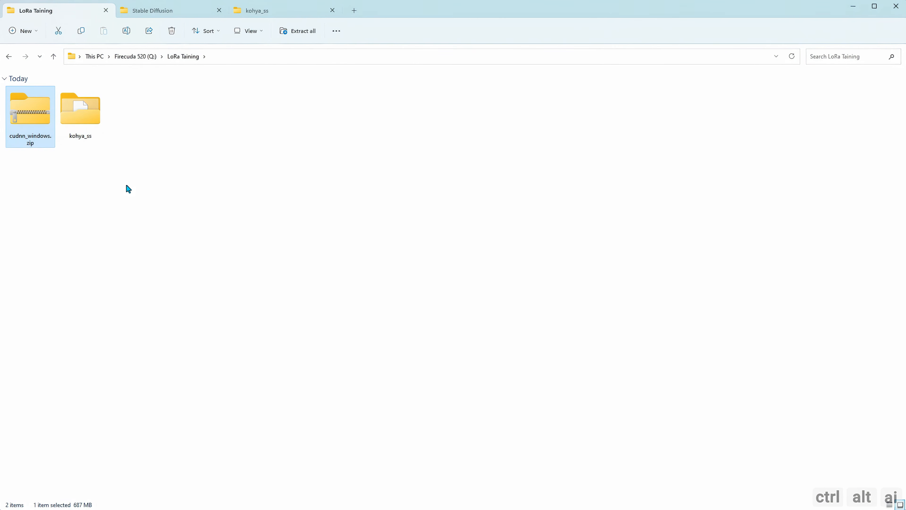
{"action": "key", "text": "Delete"}
Open a terminal in the LoRa Taining folder and change into the kohya_ss directory.
{"action": "right_click", "coordinate": [154, 170]}
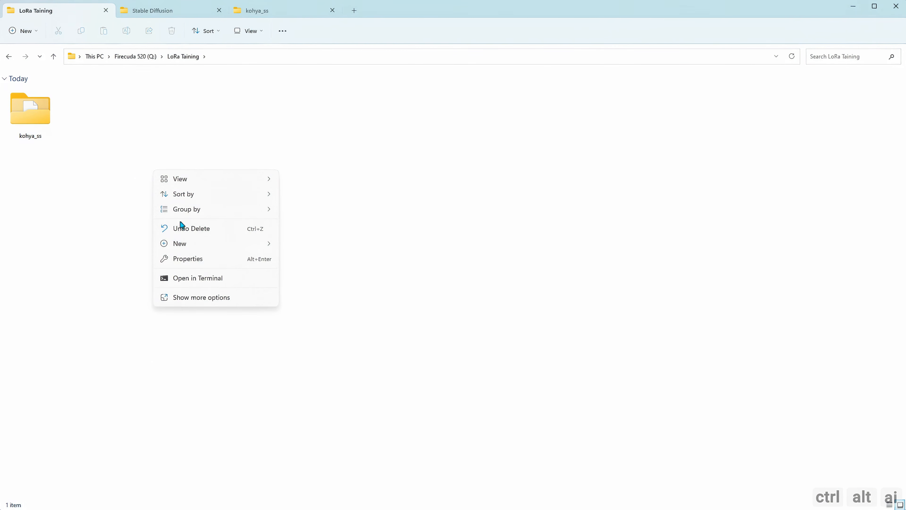
{"action": "left_click", "coordinate": [210, 282]}
{"action": "type", "text": "cd kohya_ss"}
{"action": "key", "text": "Return"}
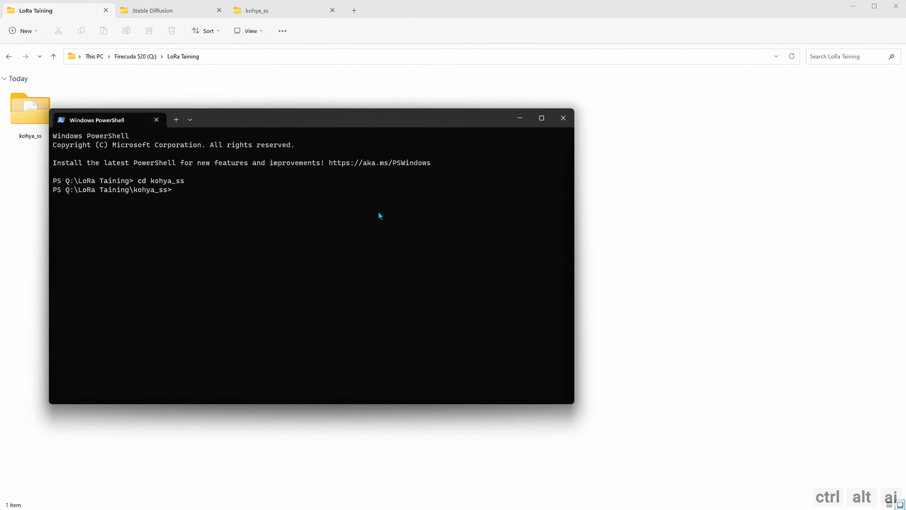
Run the .\setup.bat script in the kohya_ss directory.
{"action": "type", "text": ".\\xs"}
{"action": "key", "text": "BackSpace"}
{"action": "key", "text": "BackSpace"}
{"action": "type", "text": "setup.bat"}
{"action": "key", "text": "Return"}
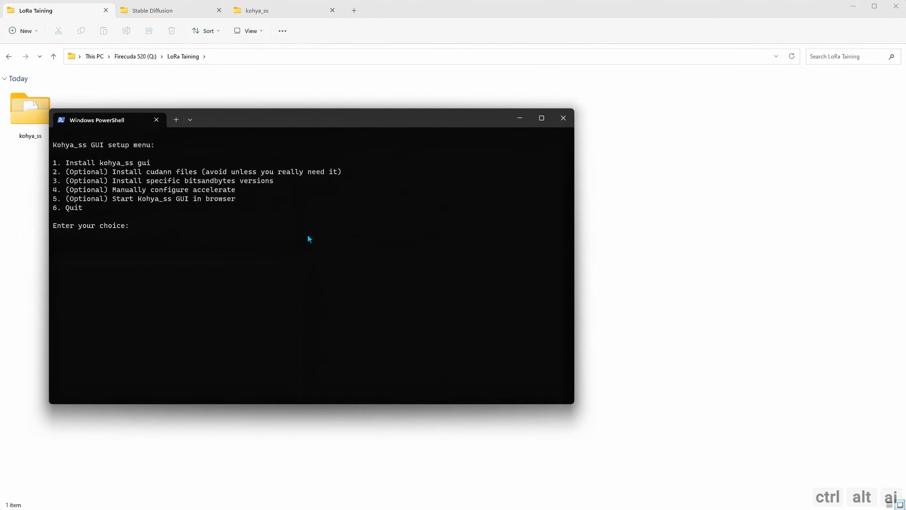
Install the kohya_ss GUI (option 1) with the recommended Torch 2 (option 2) from the setup menu.
{"action": "type", "text": "1"}
{"action": "key", "text": "Return"}
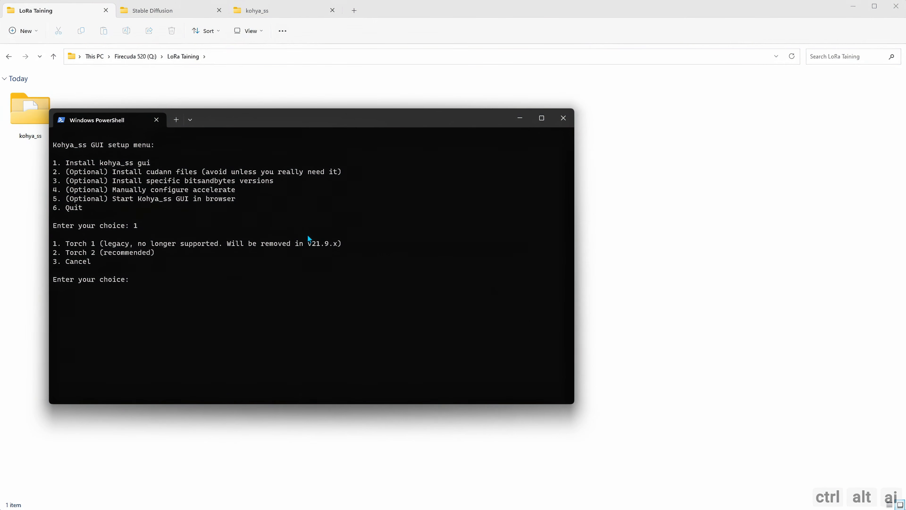
{"action": "type", "text": "2"}
{"action": "key", "text": "Return"}
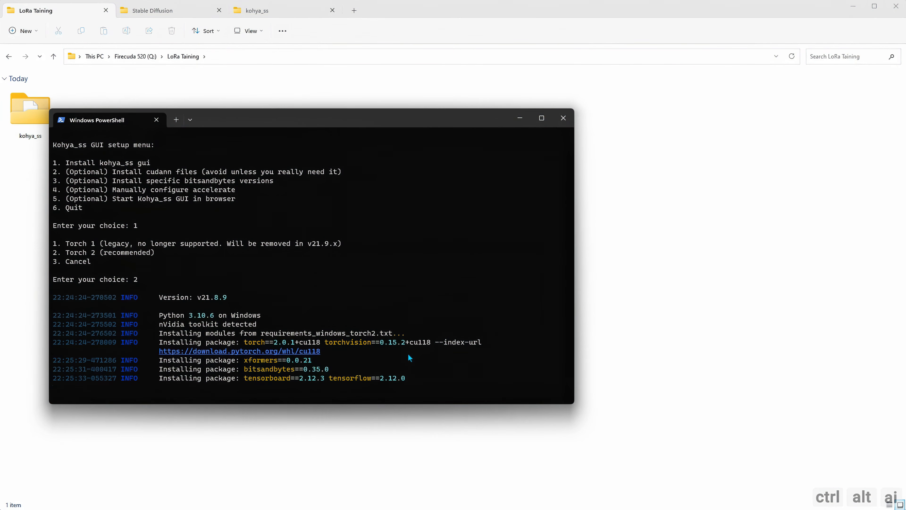
{"action": "left_click_drag", "start_coordinate": [301, 120], "coordinate": [449, 110]}
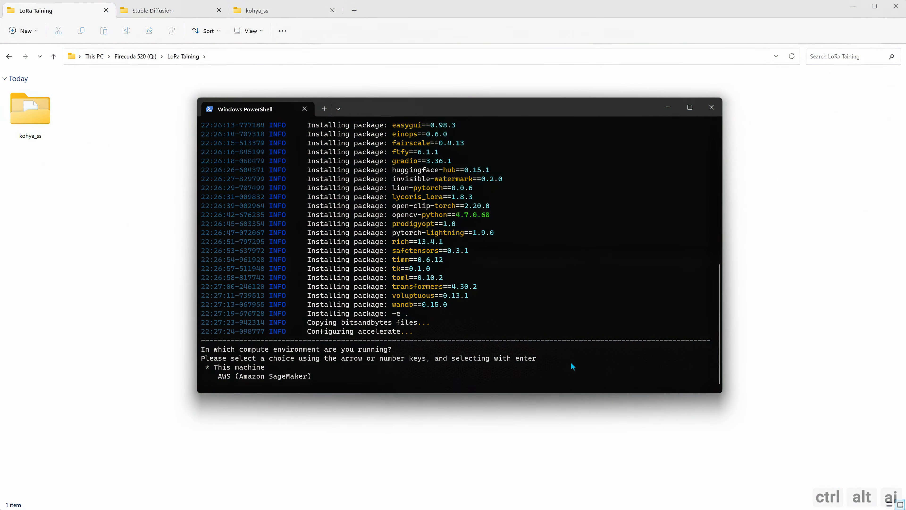
Choose "This machine" as the compute environment in the accelerate configuration.
{"action": "key", "text": "Down"}
{"action": "key", "text": "Up"}
{"action": "key", "text": "Down"}
{"action": "key", "text": "Up"}
{"action": "key", "text": "Return"}
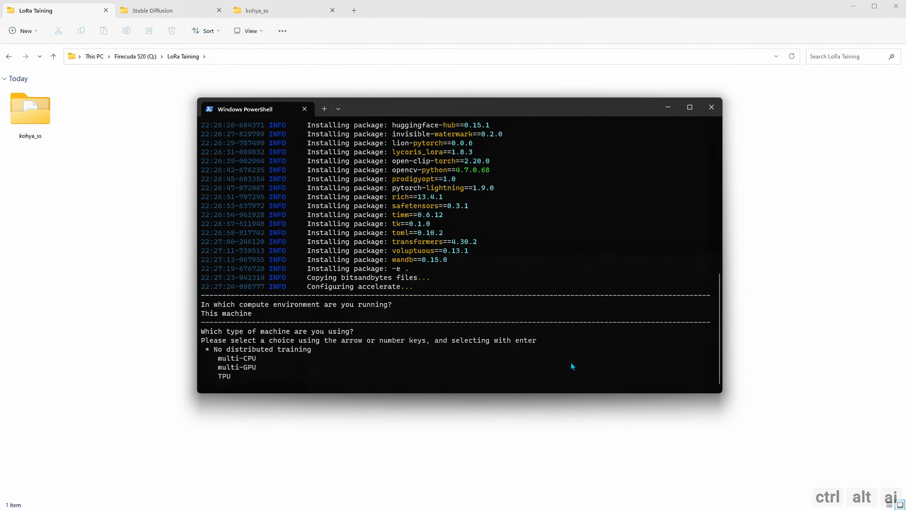
Select "No distributed training" as the machine type in the accelerate configuration.
{"action": "key", "text": "Down"}
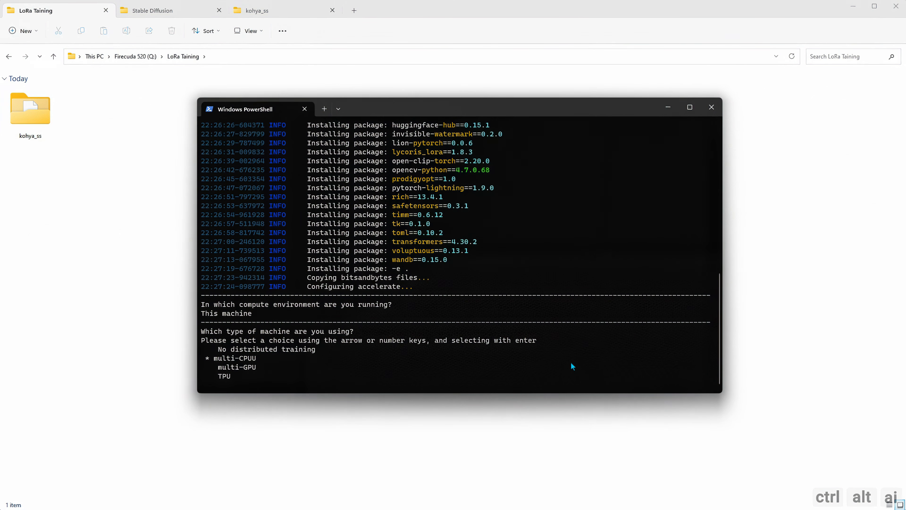
{"action": "key", "text": "Up"}
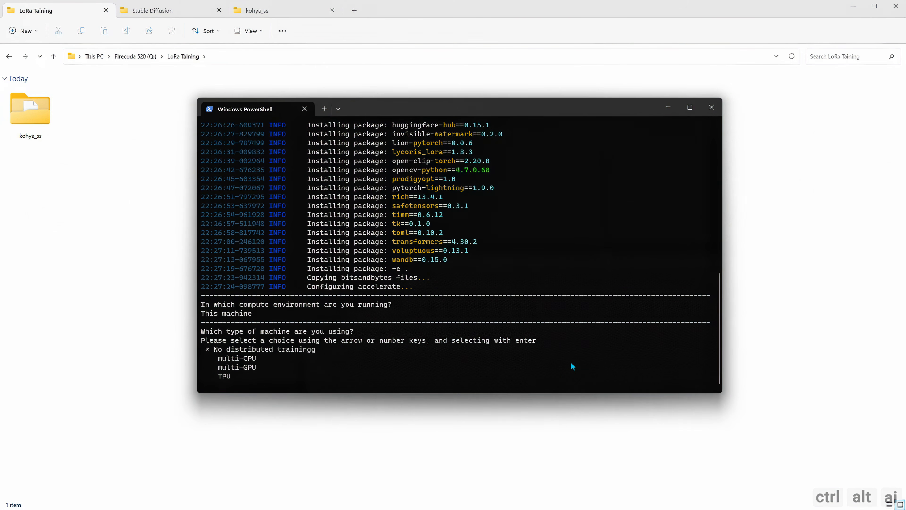
{"action": "key", "text": "Return"}
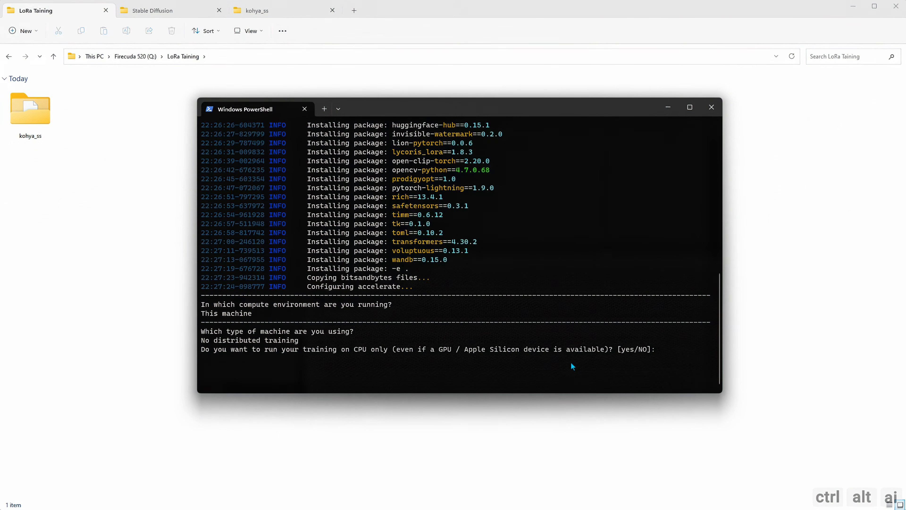
Answer no to CPU-only training, torch dynamo optimization and DeepSpeed in the accelerate configuration.
{"action": "type", "text": "no"}
{"action": "key", "text": "Return"}
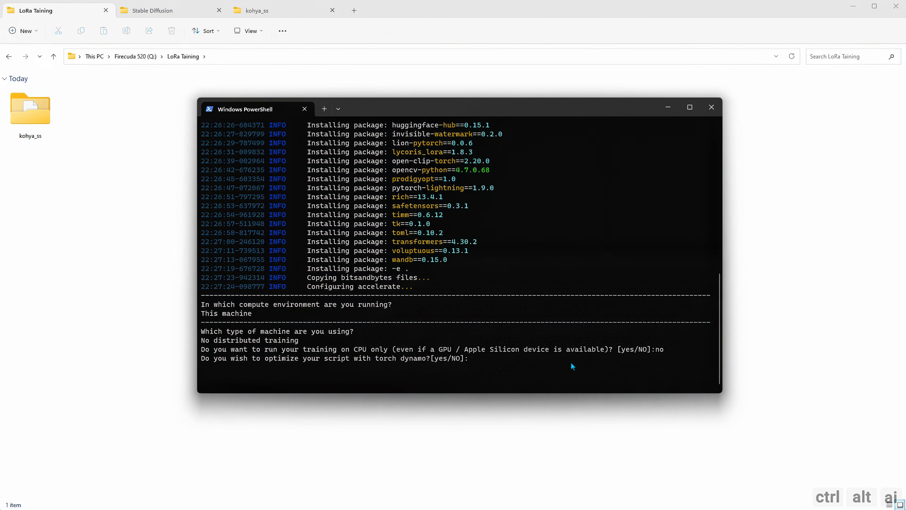
{"action": "type", "text": "no"}
{"action": "key", "text": "Return"}
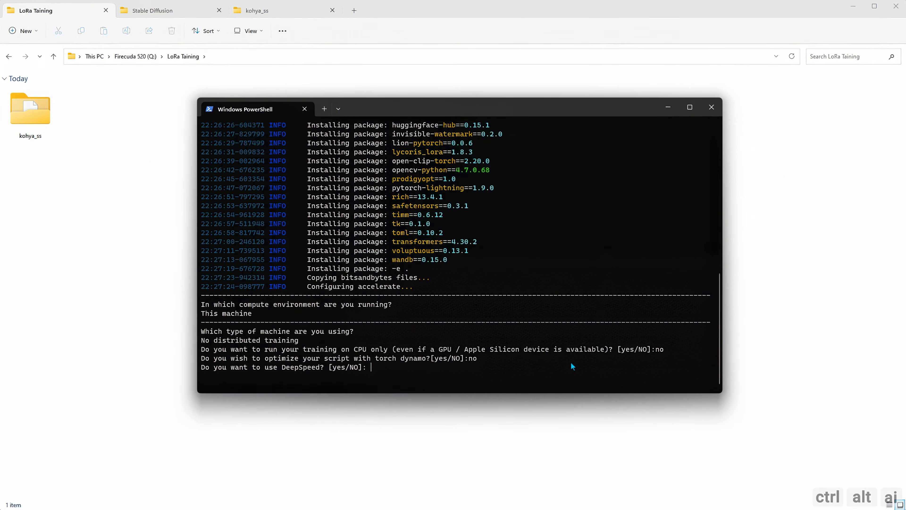
{"action": "type", "text": "no"}
{"action": "key", "text": "Return"}
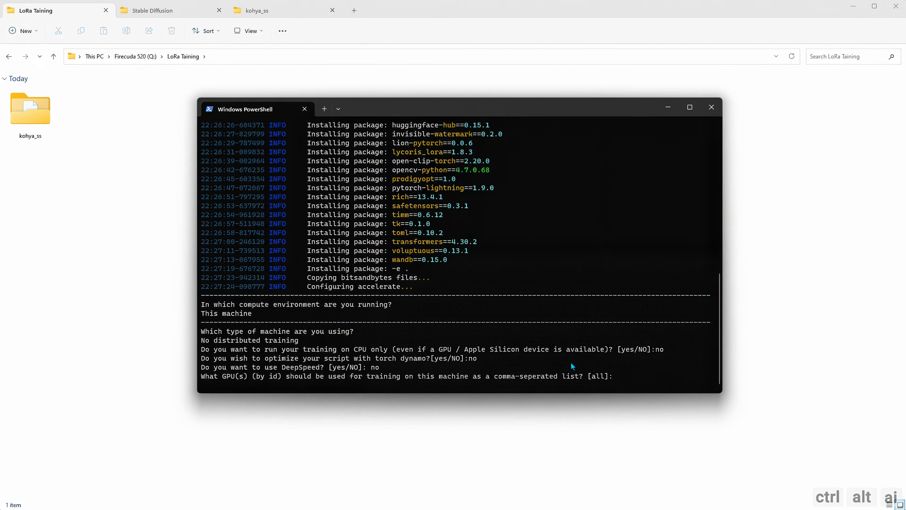
Set the accelerate configuration to train on all GPUs with bf16 mixed precision.
{"action": "type", "text": "all"}
{"action": "key", "text": "Return"}
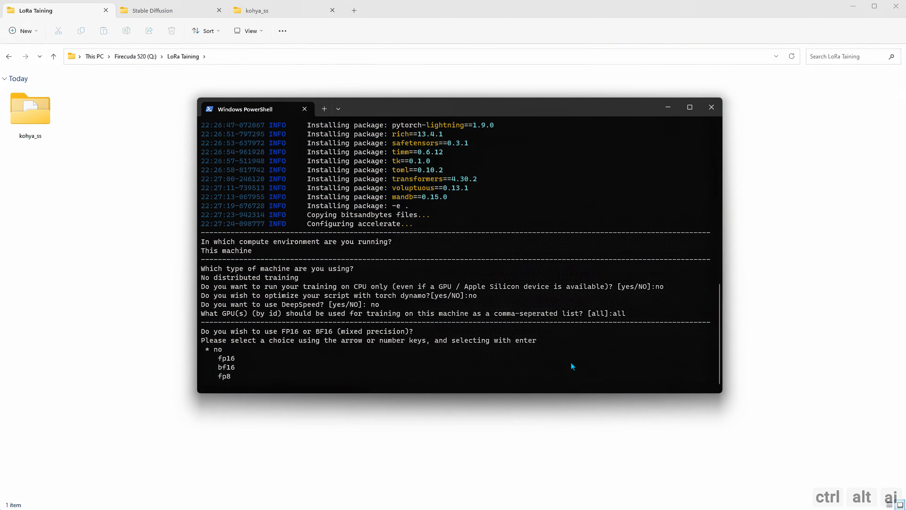
{"action": "key", "text": "Down"}
{"action": "key", "text": "Down"}
{"action": "key", "text": "Up"}
{"action": "key", "text": "Down"}
{"action": "key", "text": "Return"}
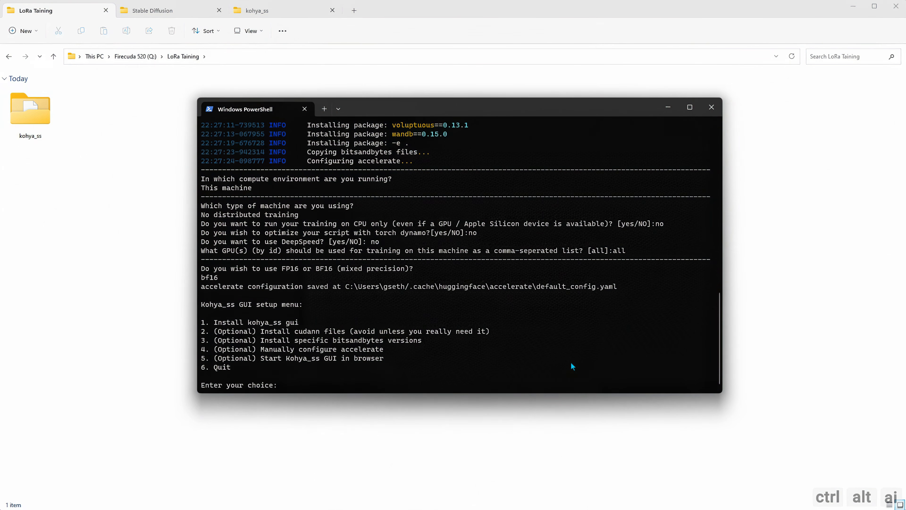
Start the Kohya_ss GUI in the browser (option 5) and open its LoRA training section.
{"action": "type", "text": "5"}
{"action": "key", "text": "Return"}
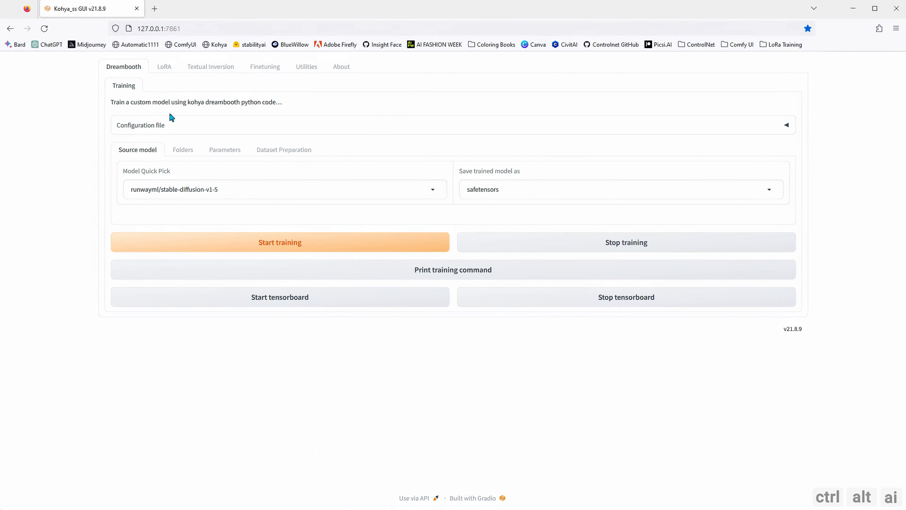
{"action": "left_click", "coordinate": [170, 71]}
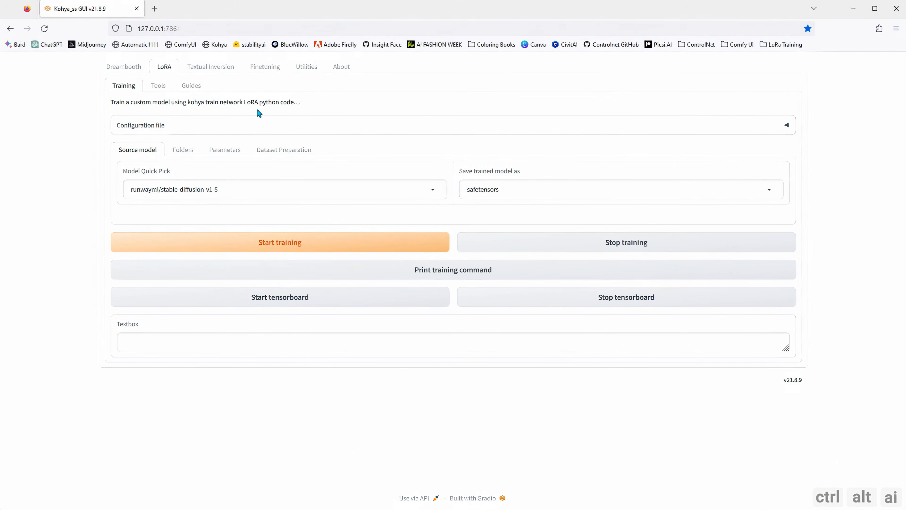
{"action": "left_click", "coordinate": [787, 124]}
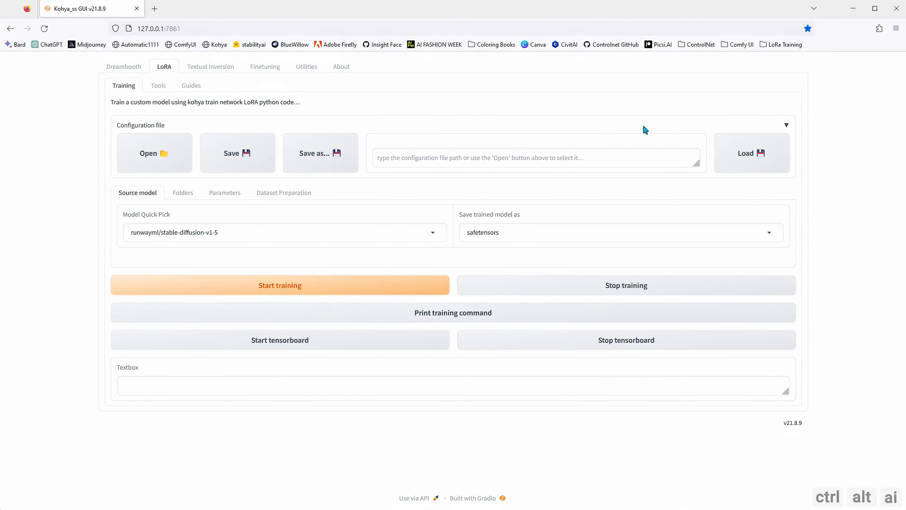
{"action": "left_click", "coordinate": [788, 127]}
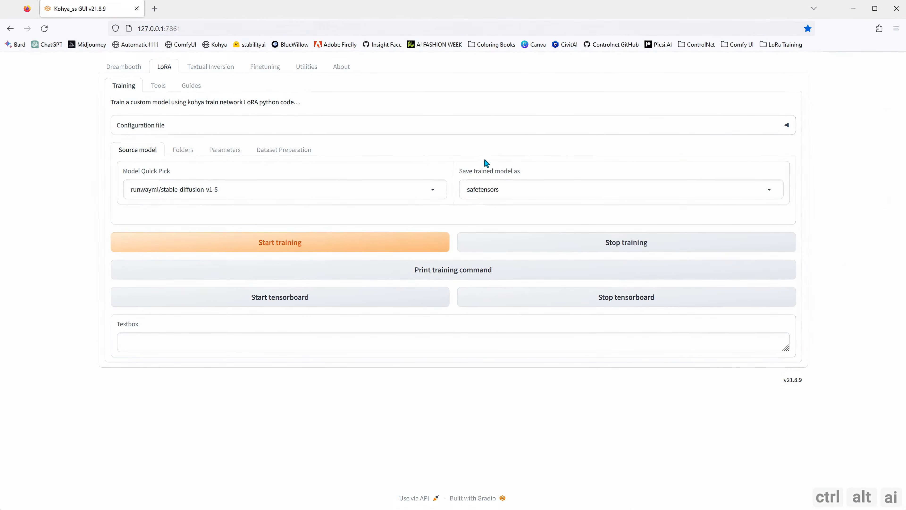
Load sdXL_v10VAEFix.safetensors from the Stable-diffusion models folder as the custom source model and mark it as an SDXL model.
{"action": "left_click", "coordinate": [434, 190]}
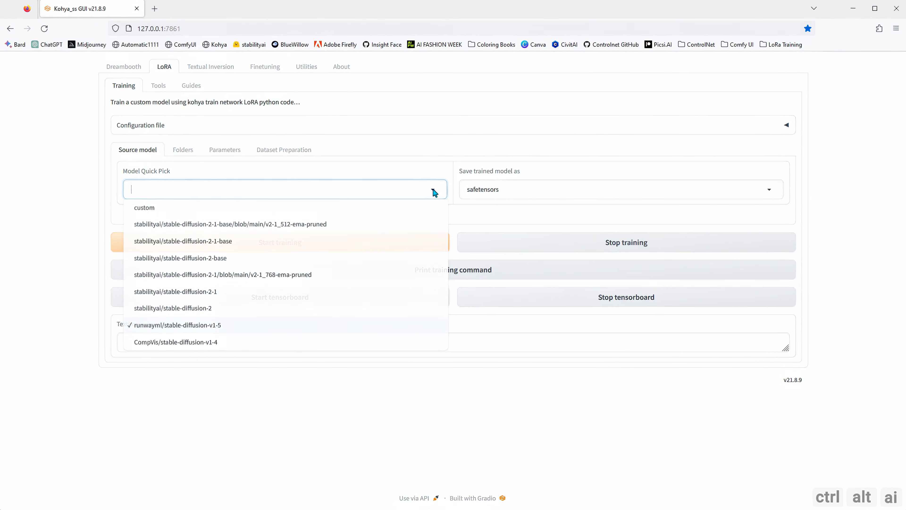
{"action": "left_click", "coordinate": [153, 210]}
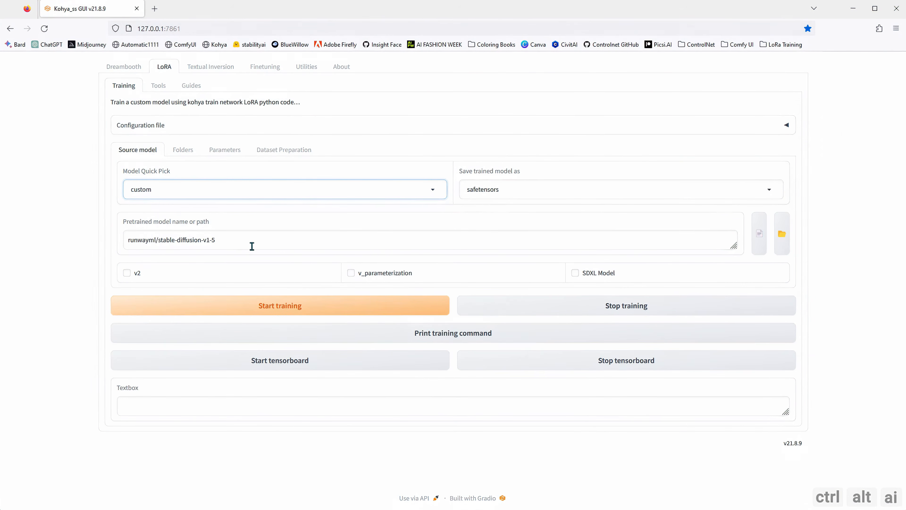
{"action": "left_click", "coordinate": [766, 235]}
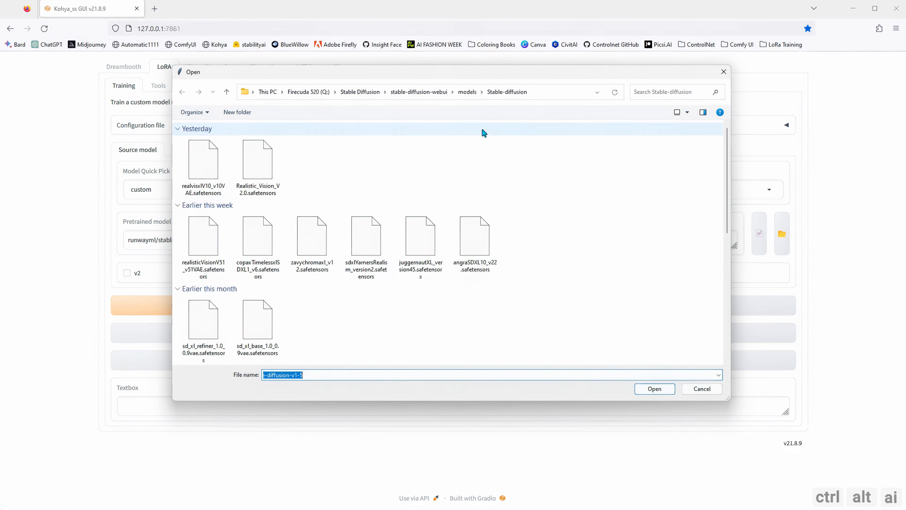
{"action": "left_click", "coordinate": [444, 160]}
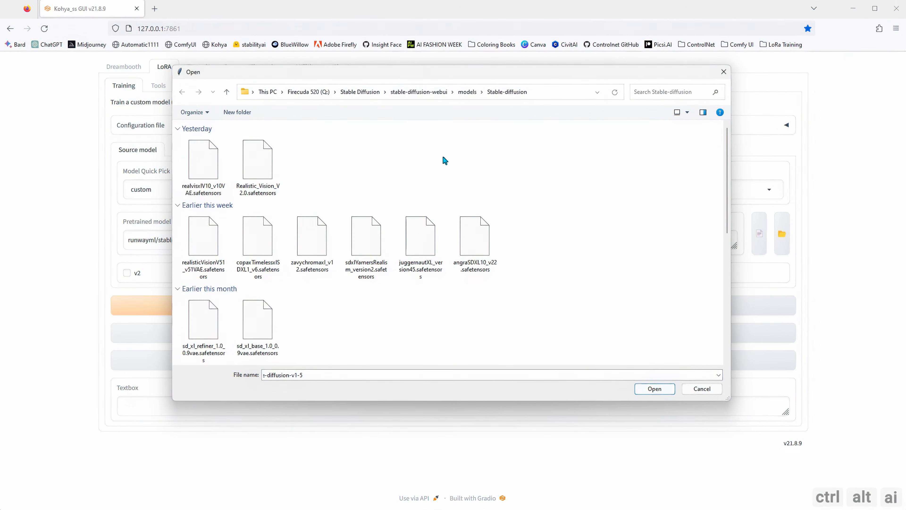
{"action": "key", "text": "s"}
{"action": "key", "text": "s"}
{"action": "key", "text": "s"}
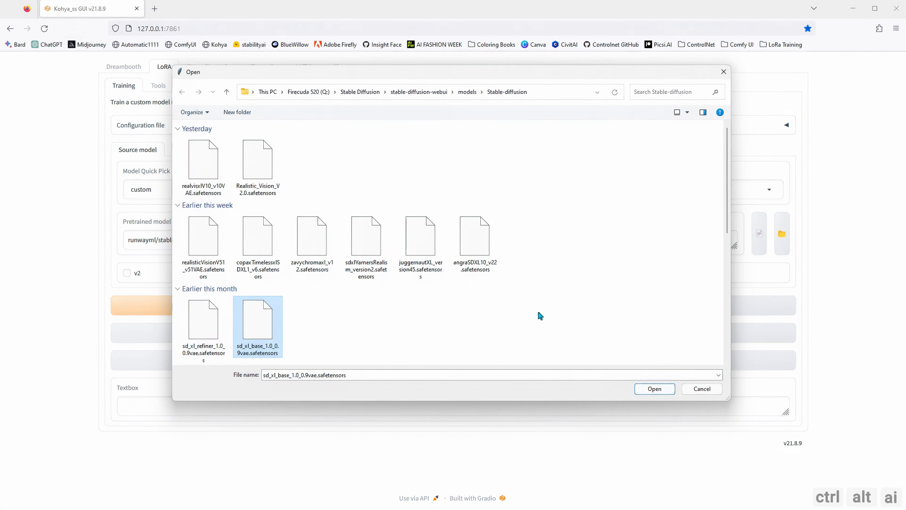
{"action": "key", "text": "s"}
{"action": "key", "text": "s"}
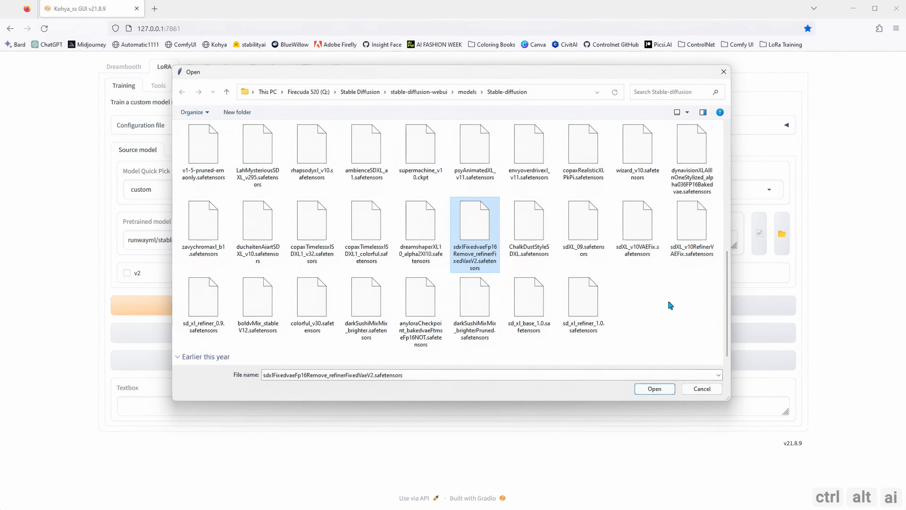
{"action": "key", "text": "s"}
{"action": "key", "text": "s"}
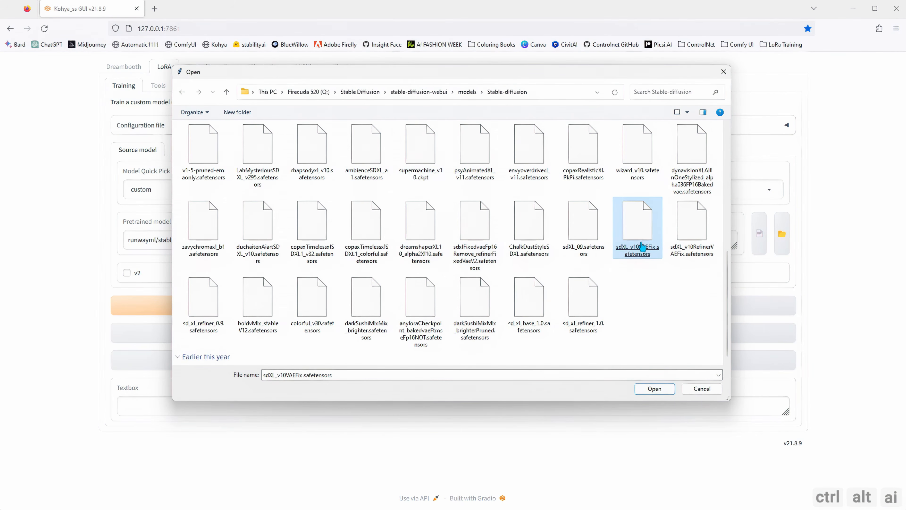
{"action": "double_click", "coordinate": [641, 250]}
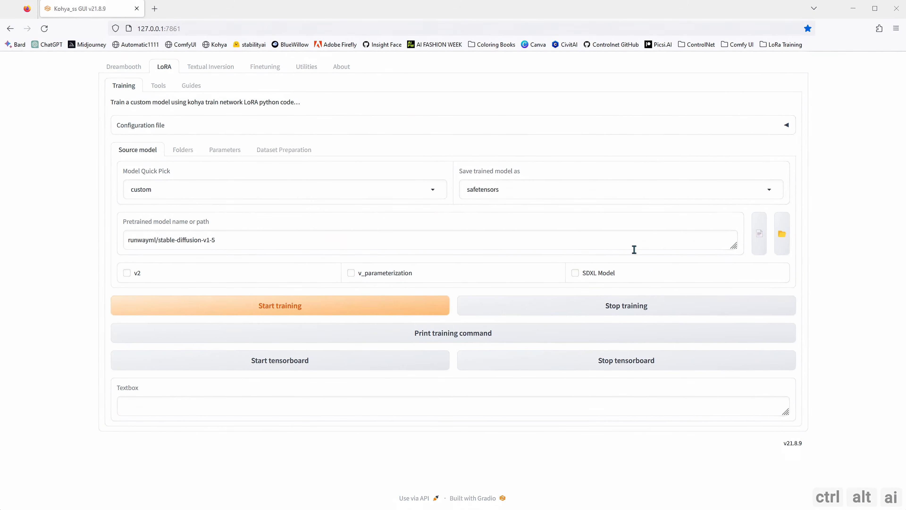
{"action": "left_click", "coordinate": [576, 274]}
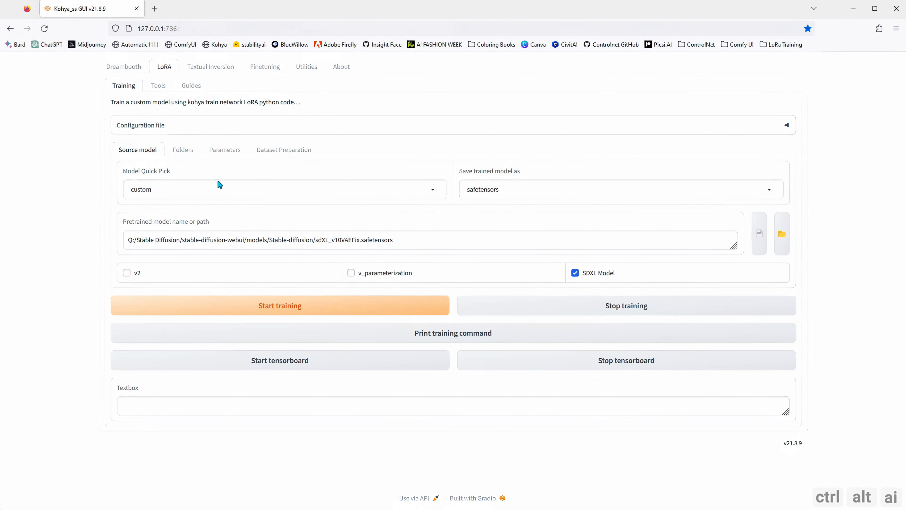
Save the training configuration as controlaltai_lora in the LoRa Training folder on drive Q.
{"action": "left_click", "coordinate": [786, 126]}
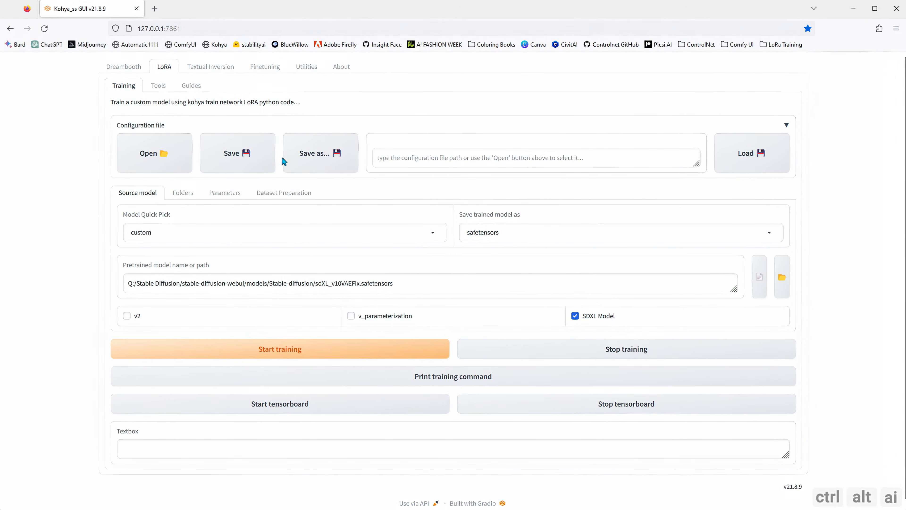
{"action": "left_click", "coordinate": [320, 161]}
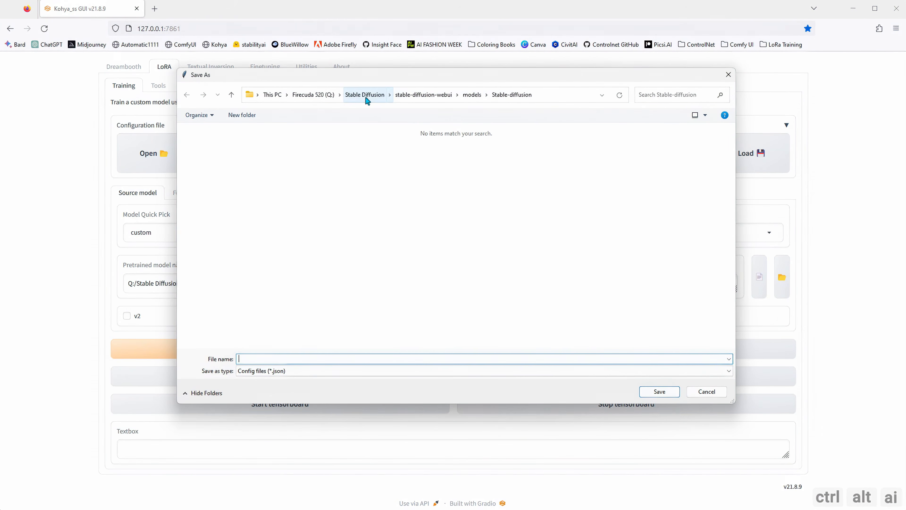
{"action": "left_click", "coordinate": [340, 97]}
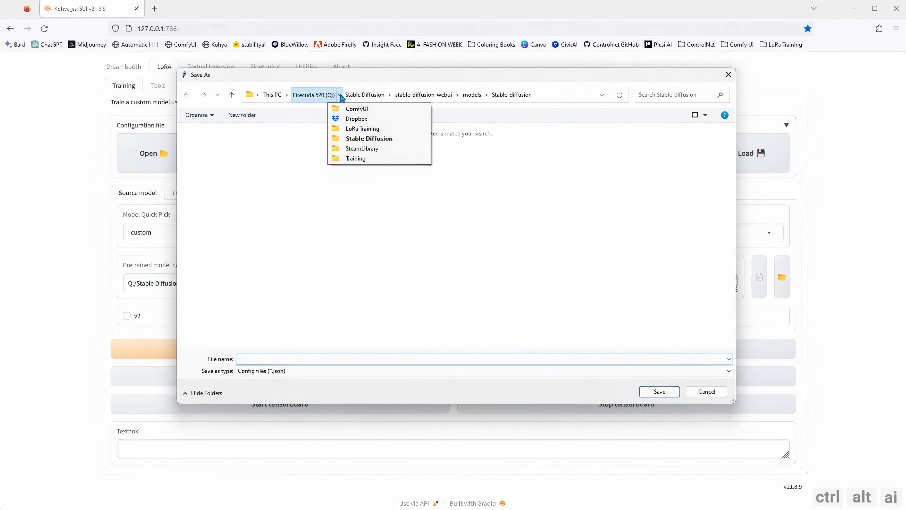
{"action": "left_click", "coordinate": [361, 129]}
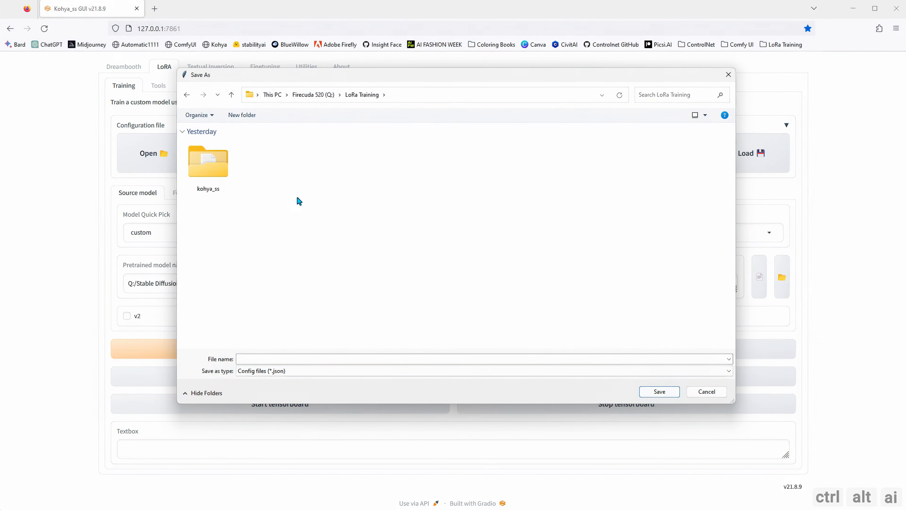
{"action": "left_click", "coordinate": [269, 358]}
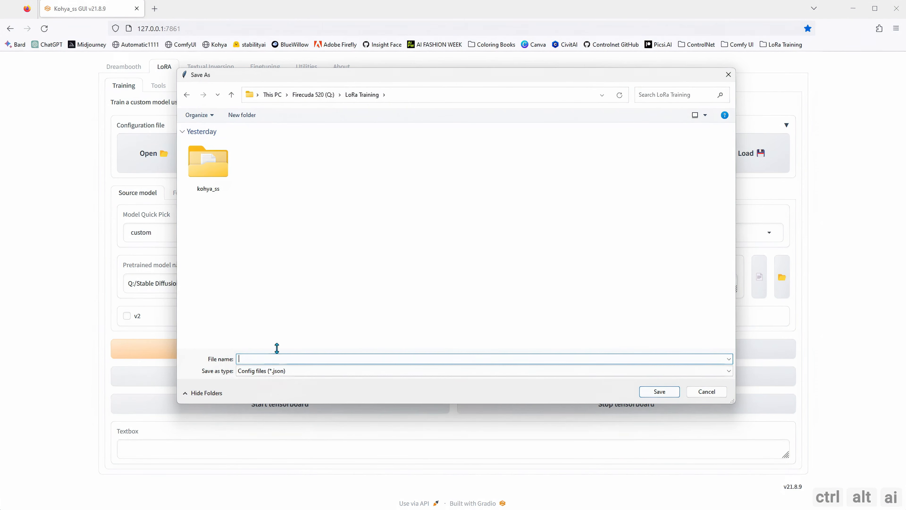
{"action": "type", "text": "controlaltai_lora"}
{"action": "left_click", "coordinate": [660, 392]}
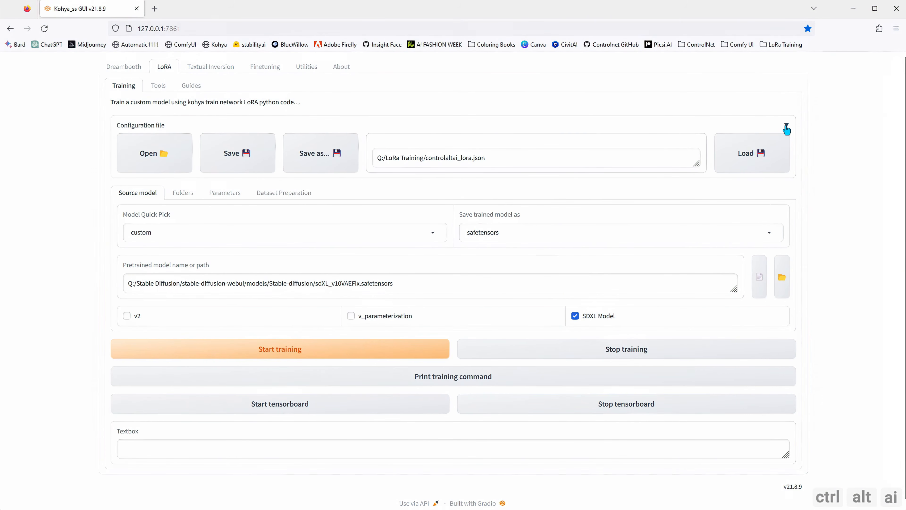
{"action": "left_click", "coordinate": [787, 126]}
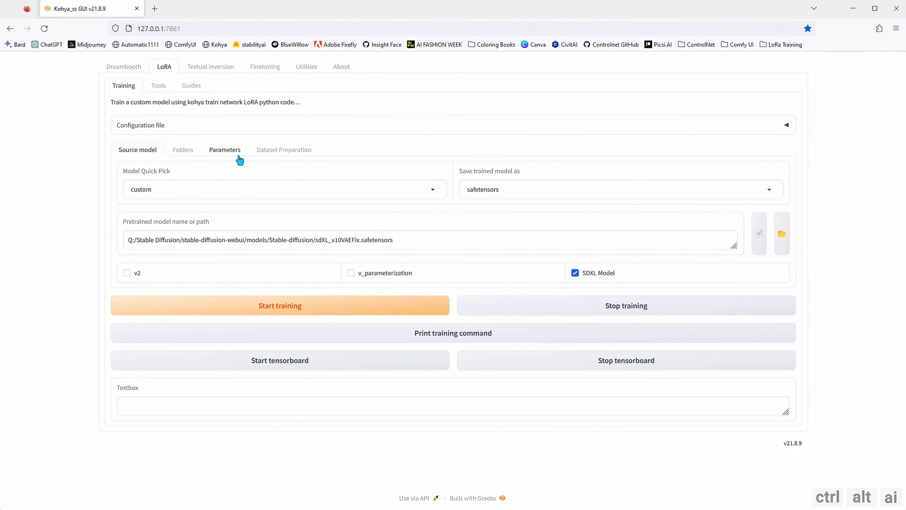
Set the instance prompt to "controlaltai" and the class prompt to "woman" in the LoRA dataset folder preparation.
{"action": "left_click", "coordinate": [286, 153]}
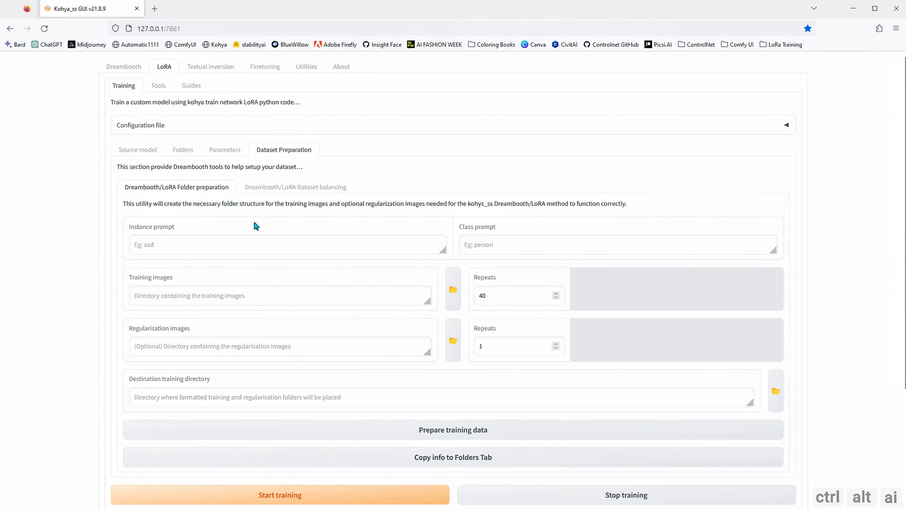
{"action": "left_click", "coordinate": [210, 245]}
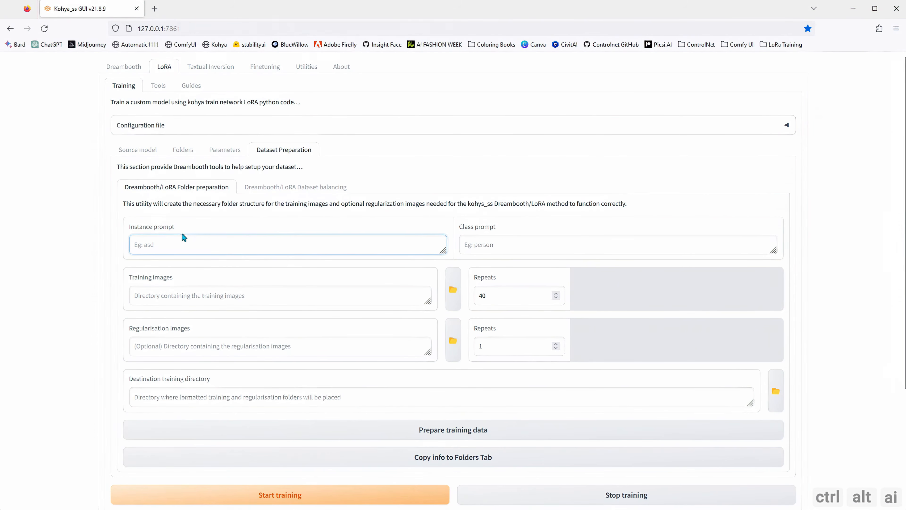
{"action": "left_click_drag", "start_coordinate": [175, 227], "coordinate": [128, 227]}
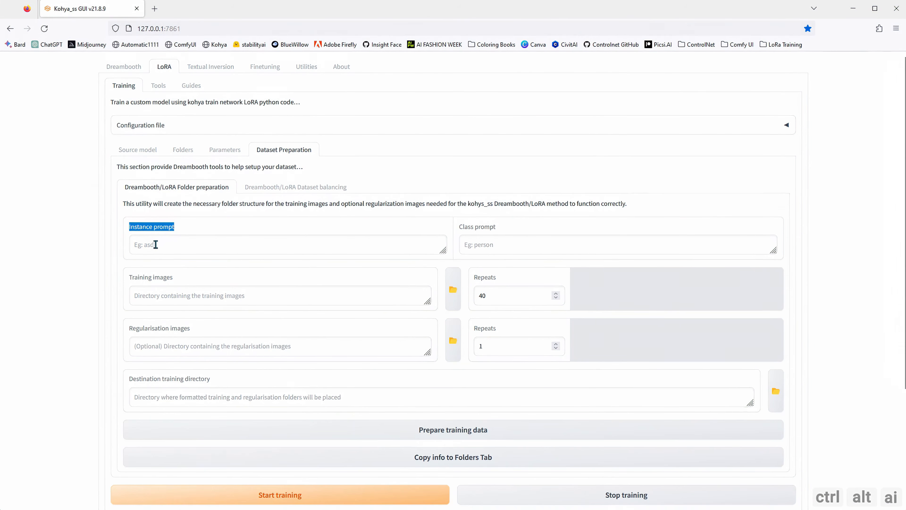
{"action": "left_click", "coordinate": [155, 245]}
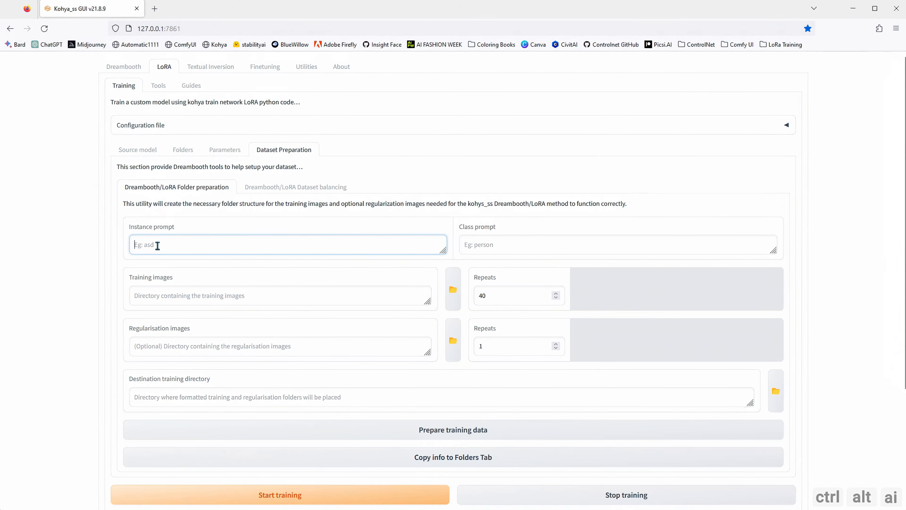
{"action": "type", "text": "controlaltai"}
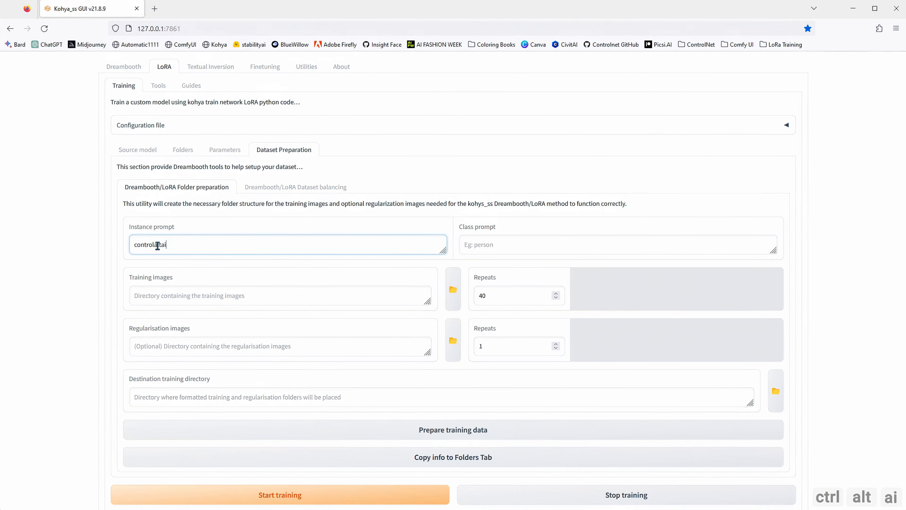
{"action": "left_click", "coordinate": [486, 243]}
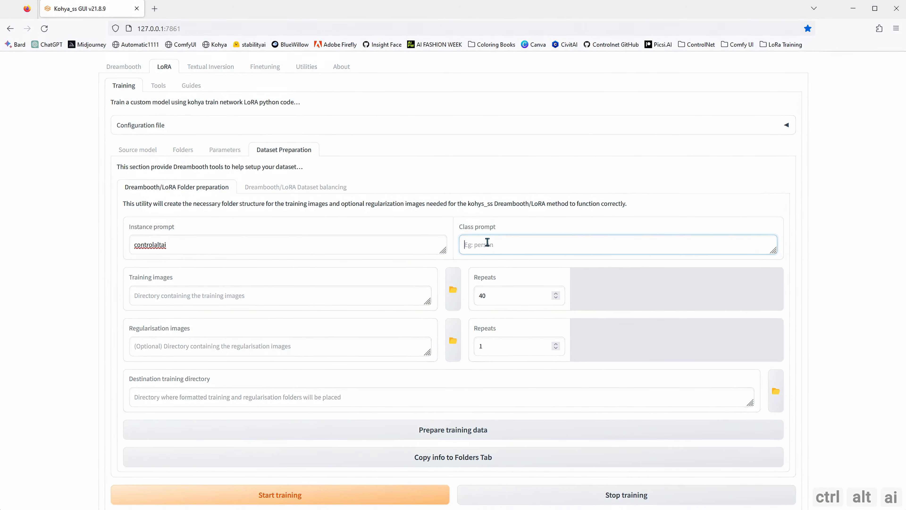
{"action": "type", "text": "woman"}
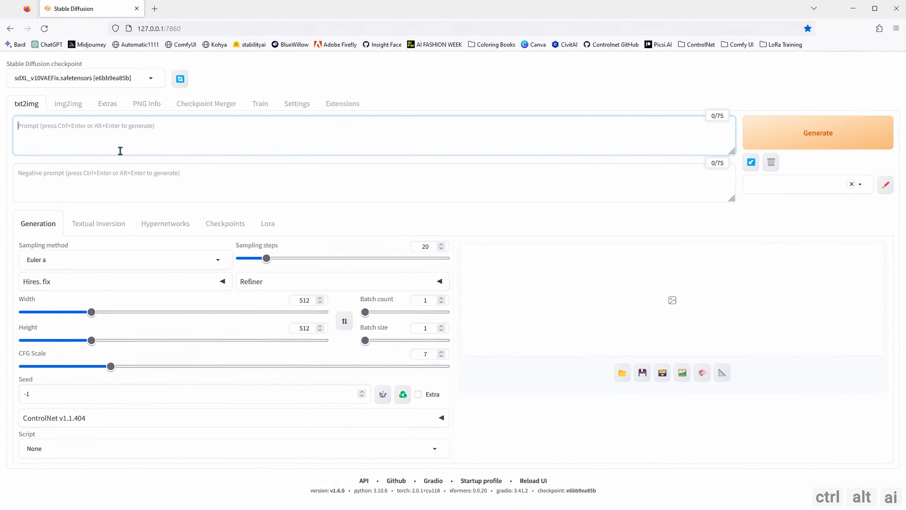
In the Stable Diffusion web UI, enter the prompt "portrait photo of woman, curly hair" and set the image size to 1024 × 1024.
{"action": "type", "text": "portrait photo of woman, curly hair"}
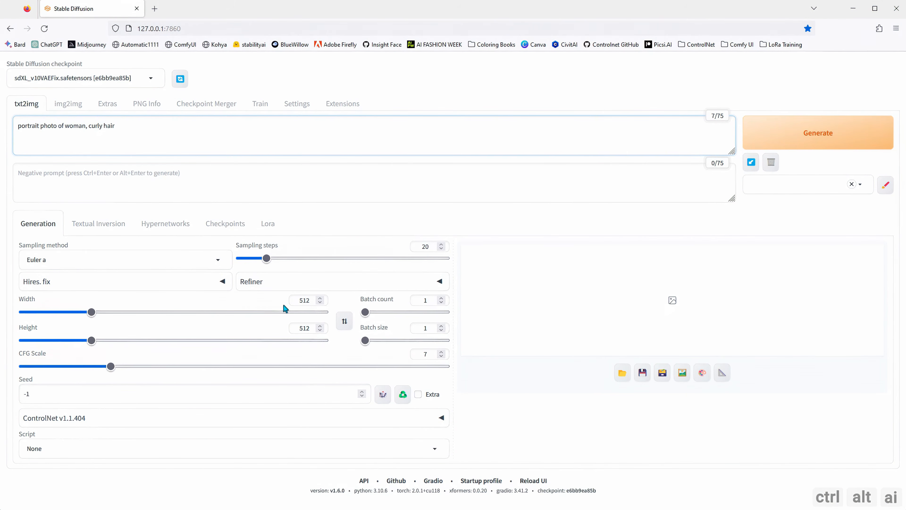
{"action": "left_click_drag", "start_coordinate": [309, 301], "coordinate": [276, 329]}
{"action": "type", "text": "1024"}
{"action": "type", "text": "10"}
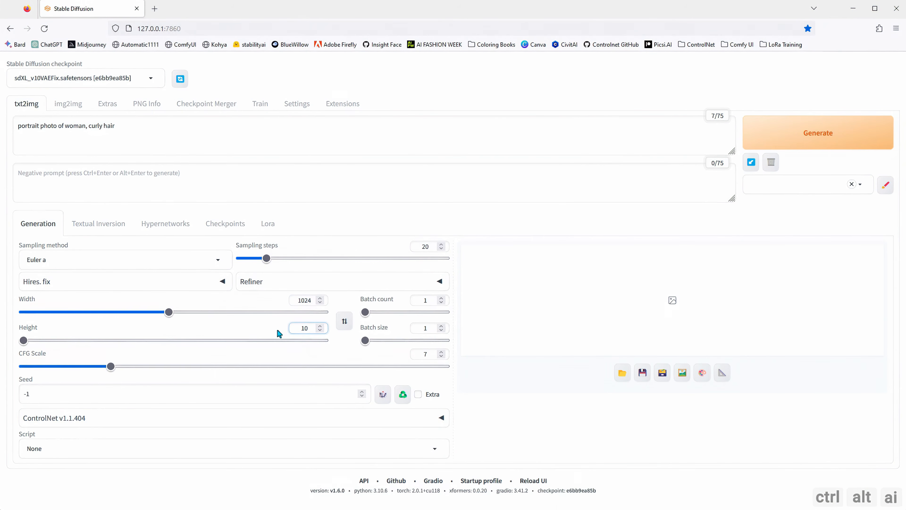
{"action": "type", "text": "24"}
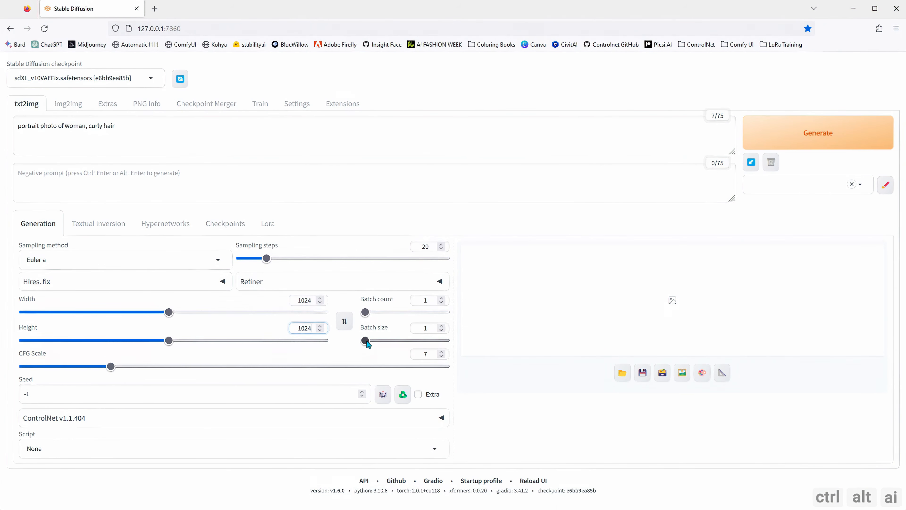
Set the batch size to 5 and the batch count to 10 for the regularisation images.
{"action": "left_click_drag", "start_coordinate": [431, 328], "coordinate": [405, 327]}
{"action": "type", "text": "5"}
{"action": "left_click_drag", "start_coordinate": [431, 300], "coordinate": [379, 303]}
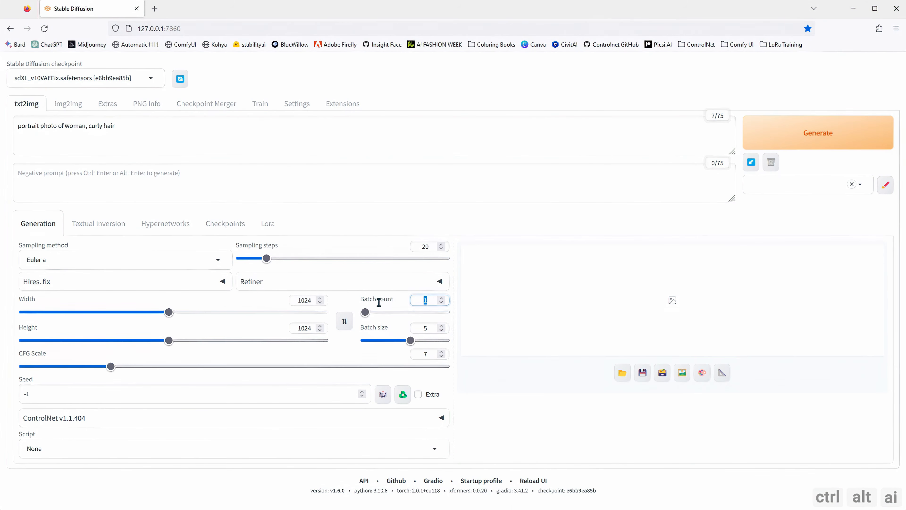
{"action": "type", "text": "10"}
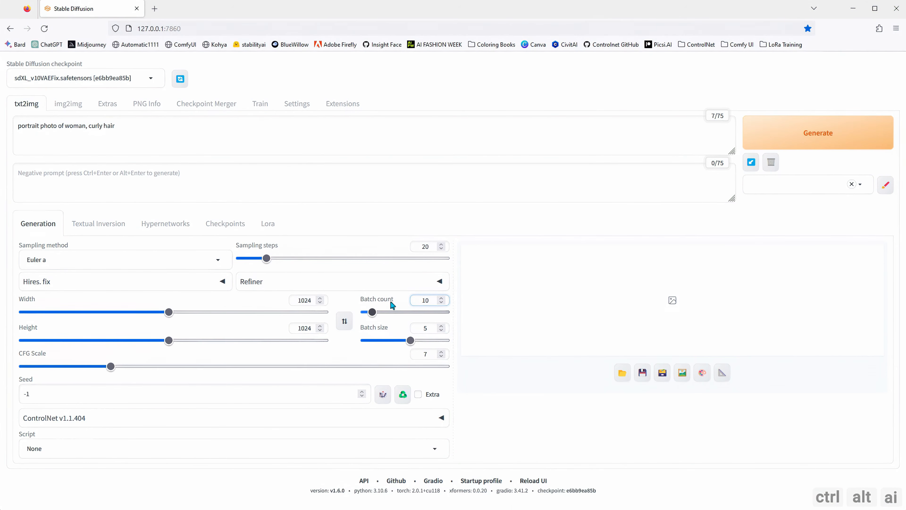
Choose the DPM++ 2M SDE Karras sampling method and generate the images.
{"action": "left_click", "coordinate": [221, 263]}
{"action": "scroll", "coordinate": [187, 295], "scroll_direction": "up", "scroll_amount": 1}
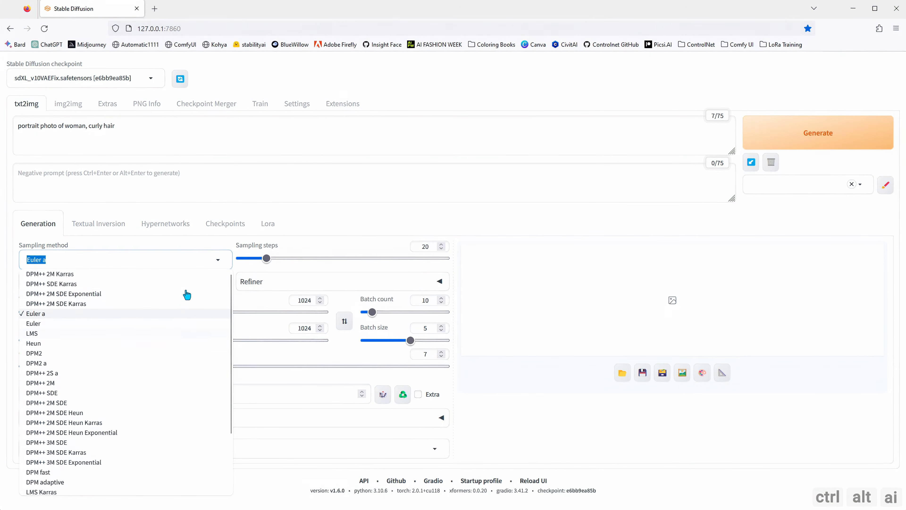
{"action": "left_click", "coordinate": [86, 306]}
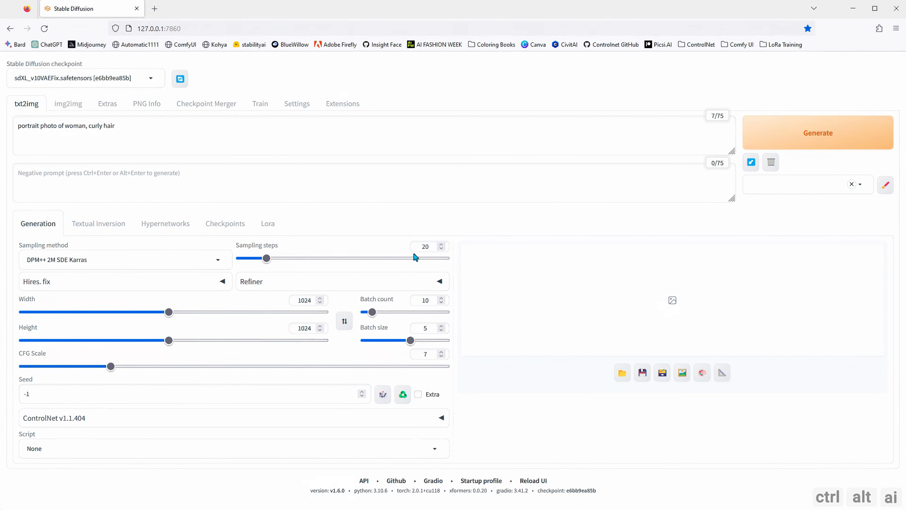
{"action": "left_click", "coordinate": [790, 140]}
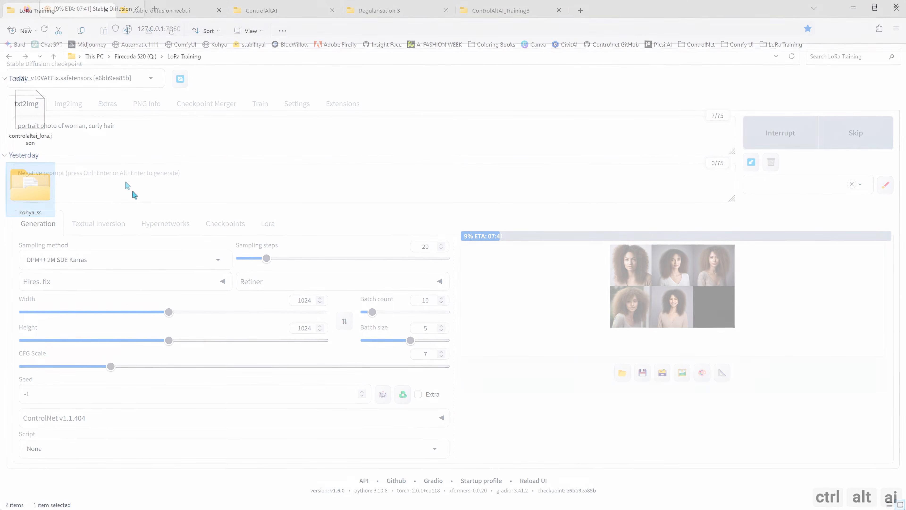
In File Explorer, create a folder named Images inside the LoRa Training folder on drive Q.
{"action": "left_click", "coordinate": [126, 186]}
{"action": "right_click", "coordinate": [128, 184]}
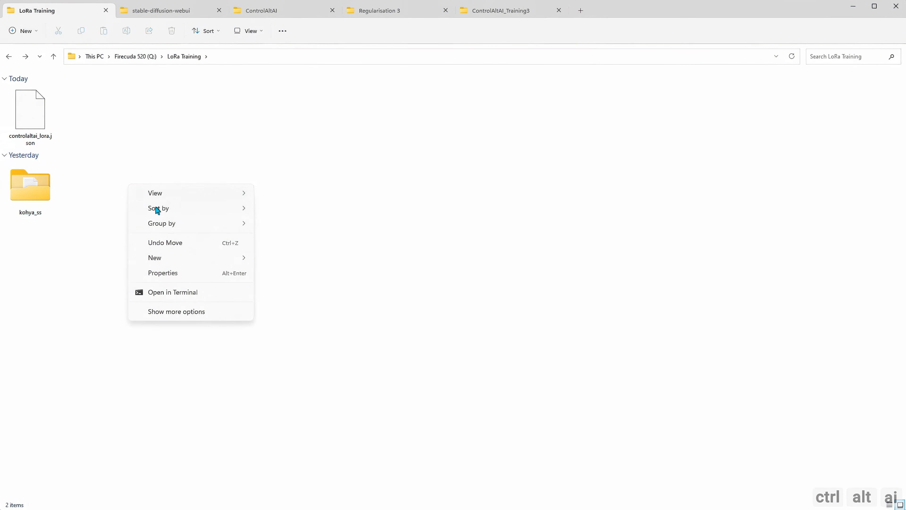
{"action": "mouse_move", "coordinate": [209, 259]}
{"action": "left_click", "coordinate": [267, 258]}
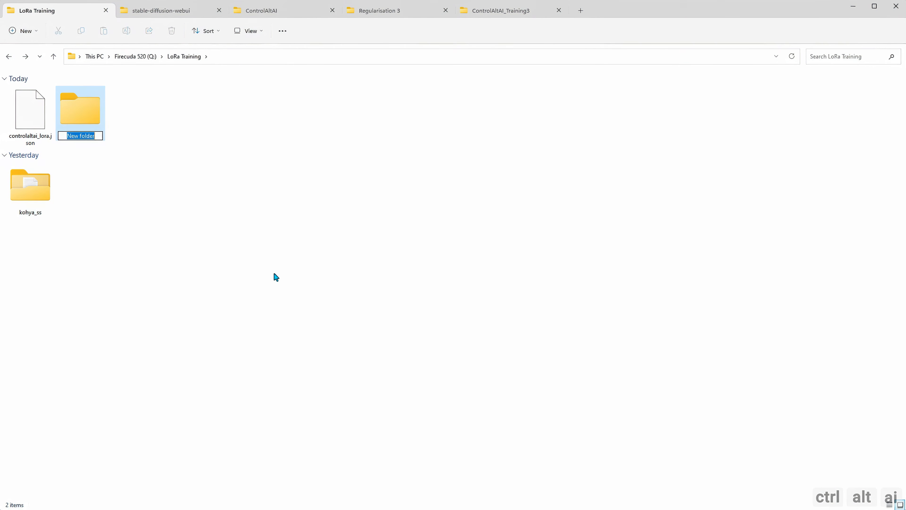
{"action": "type", "text": "Images"}
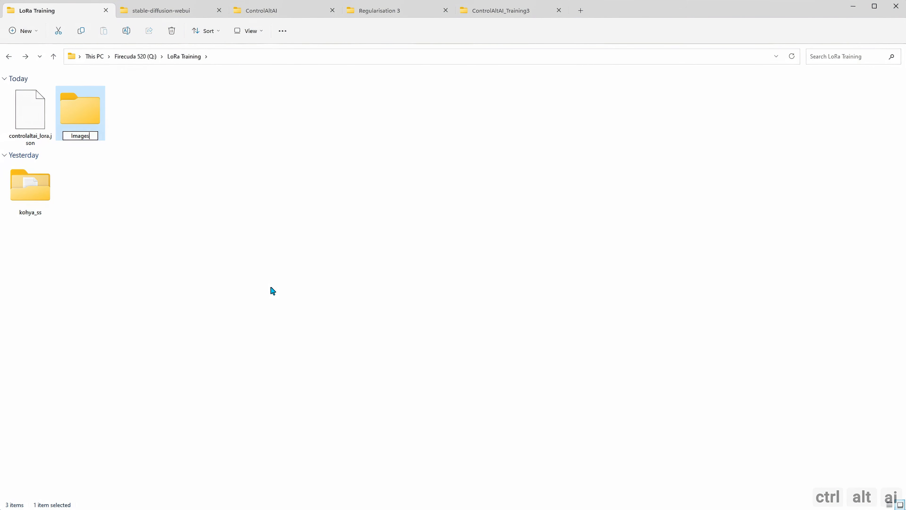
{"action": "key", "text": "Return"}
Create a second folder named Regularisation Images in the LoRa Training folder.
{"action": "left_click", "coordinate": [176, 116]}
{"action": "right_click", "coordinate": [176, 116]}
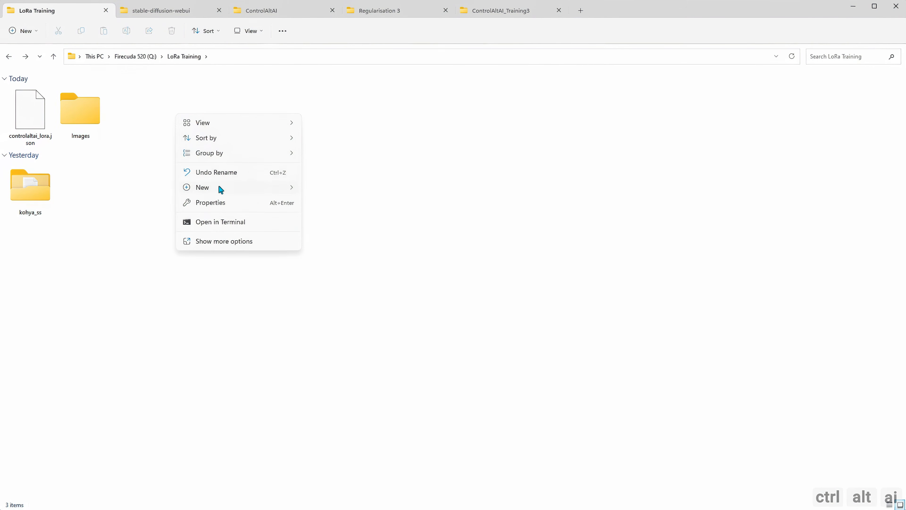
{"action": "mouse_move", "coordinate": [221, 189]}
{"action": "left_click", "coordinate": [323, 190]}
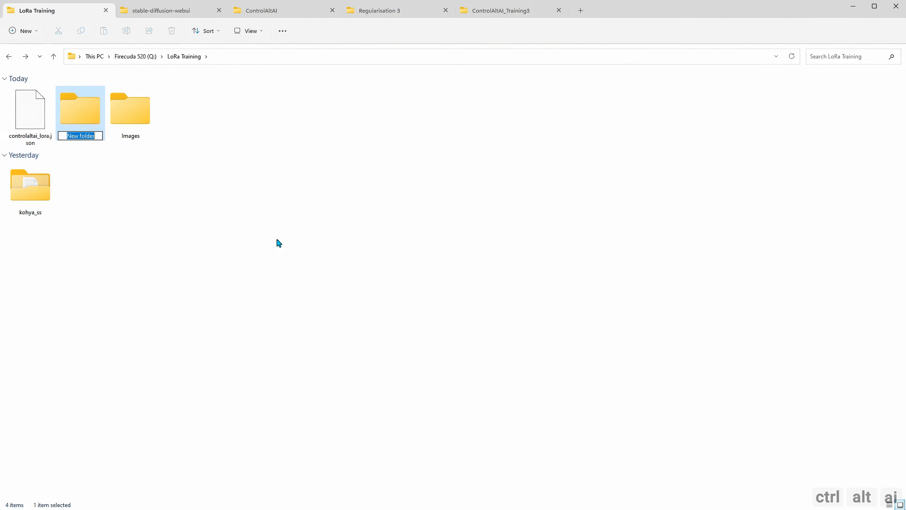
{"action": "type", "text": "Regularisation"}
{"action": "key", "text": "Return"}
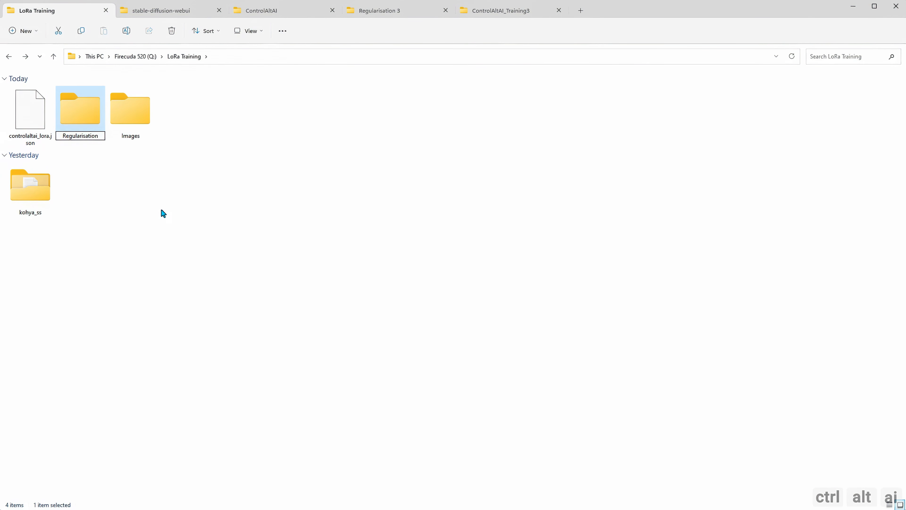
{"action": "type", "text": "Images"}
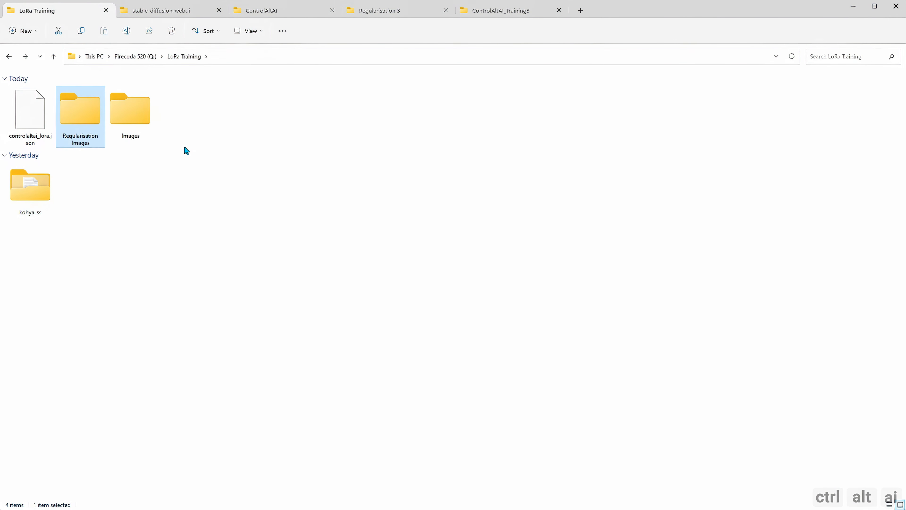
Create a third folder named ControlAltAI Lora in the LoRa Training folder.
{"action": "right_click", "coordinate": [199, 121]}
{"action": "mouse_move", "coordinate": [317, 197]}
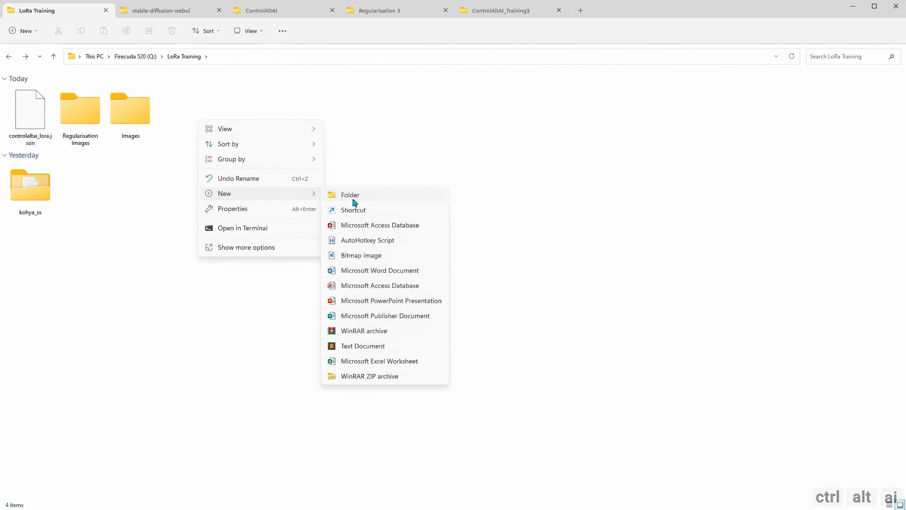
{"action": "left_click", "coordinate": [352, 200]}
{"action": "type", "text": "Con"}
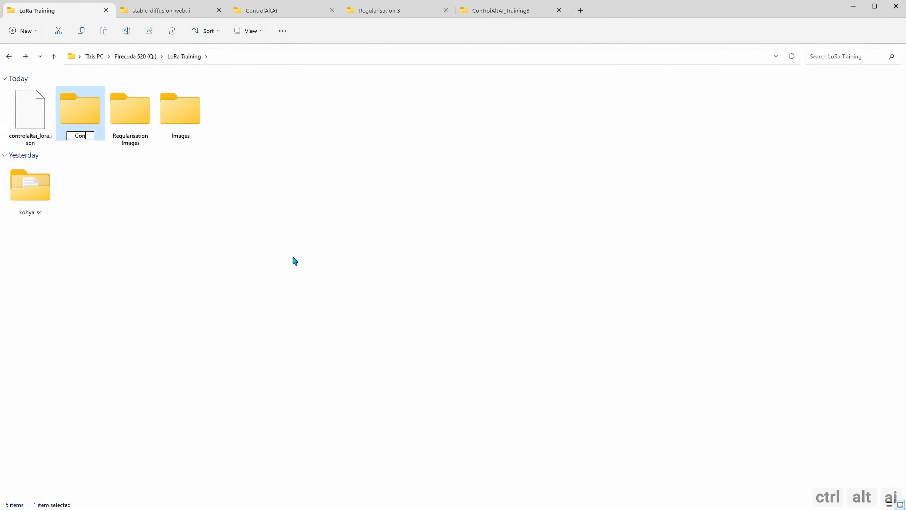
{"action": "type", "text": "trolAltAI Lora"}
{"action": "key", "text": "Return"}
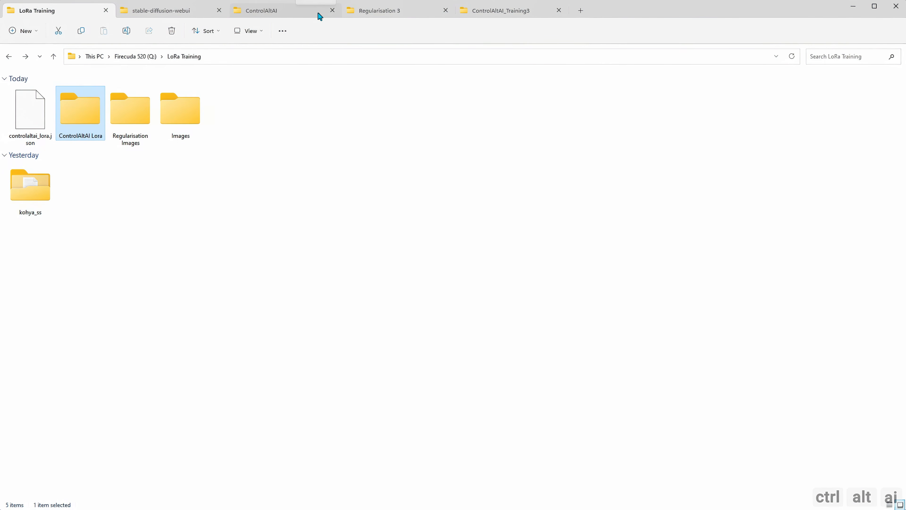
Copy all photos from the Training\ControlAltAI folder into the Images folder of LoRa Training.
{"action": "left_click", "coordinate": [311, 13]}
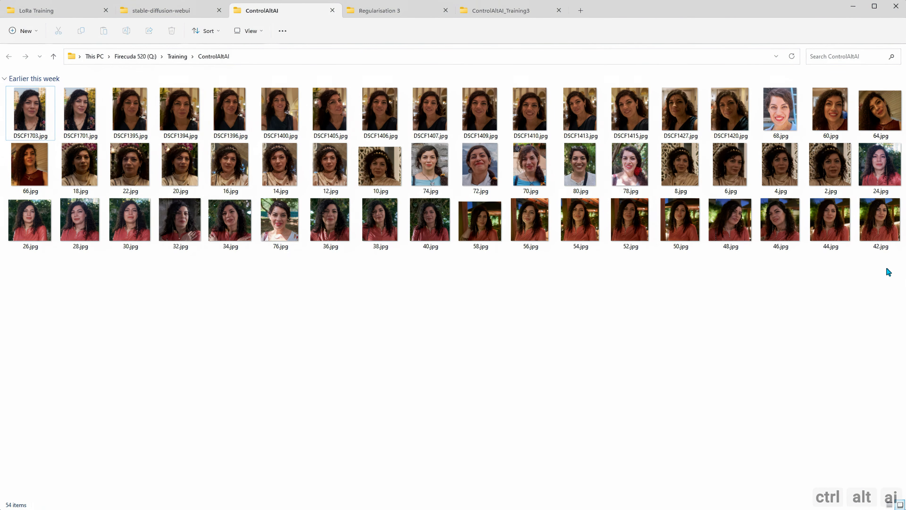
{"action": "left_click_drag", "start_coordinate": [887, 268], "coordinate": [10, 127]}
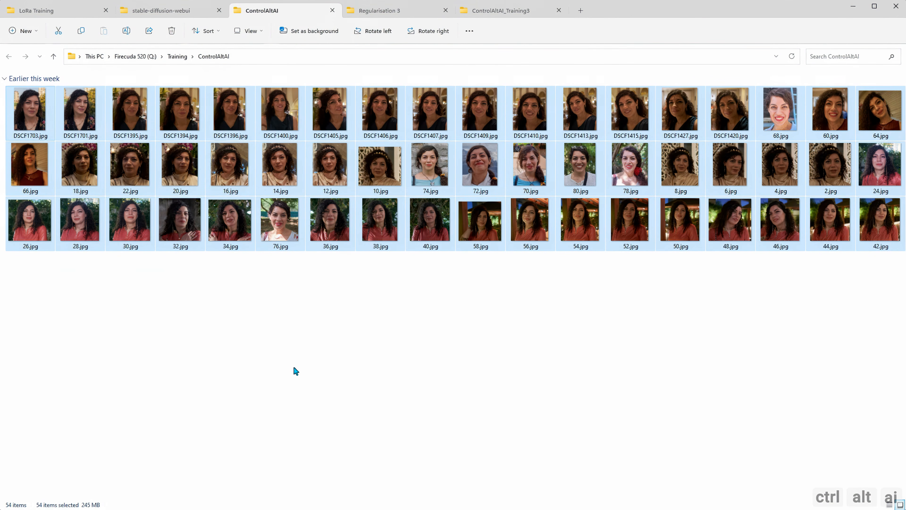
{"action": "left_click", "coordinate": [175, 14]}
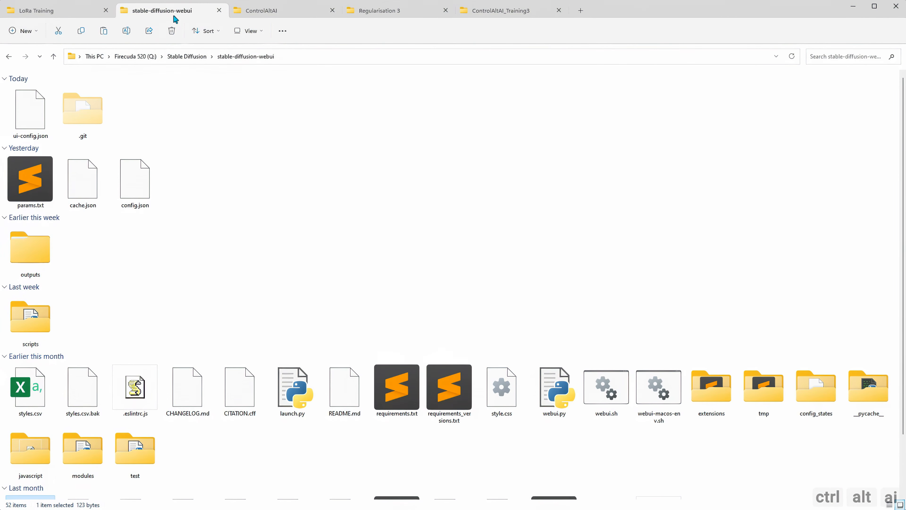
{"action": "left_click", "coordinate": [67, 15]}
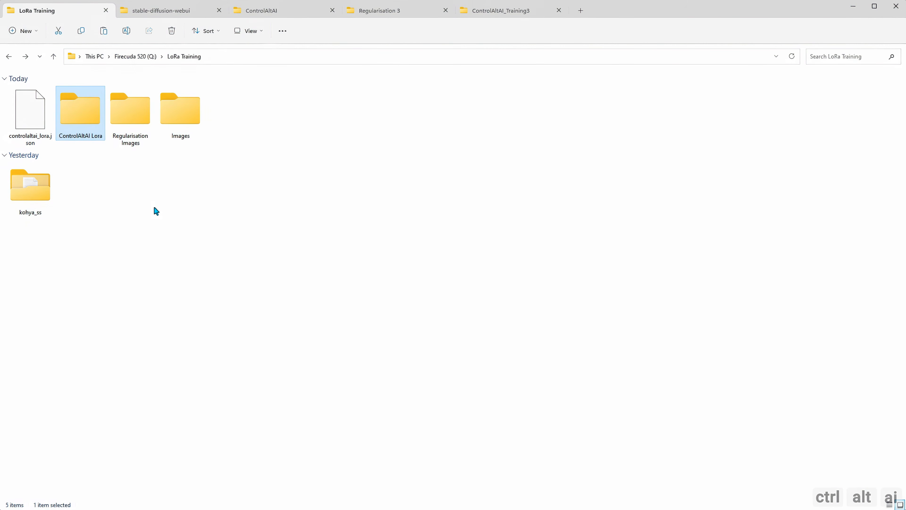
{"action": "double_click", "coordinate": [180, 120]}
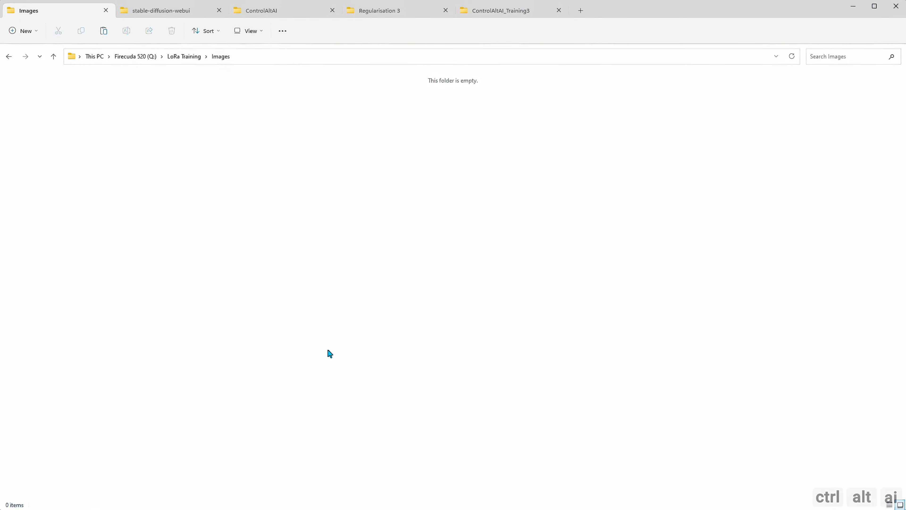
{"action": "key", "text": "ctrl+v"}
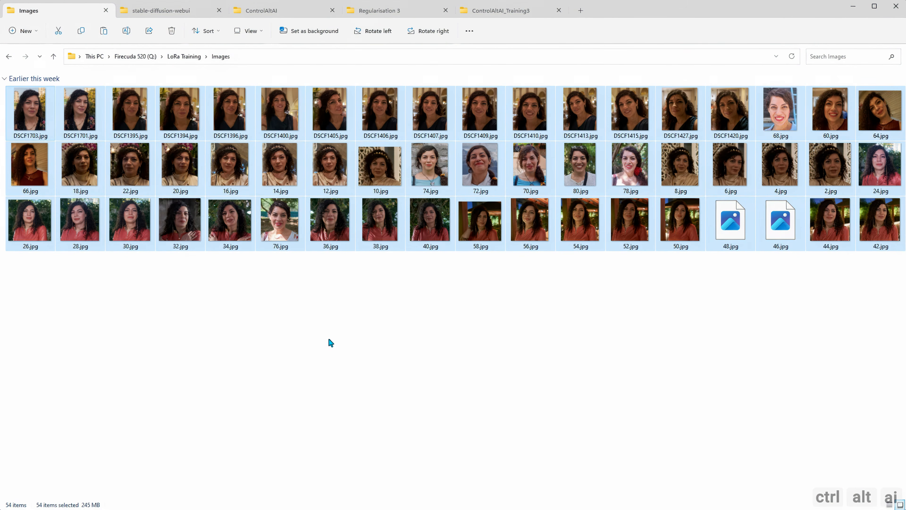
{"action": "left_click", "coordinate": [332, 342]}
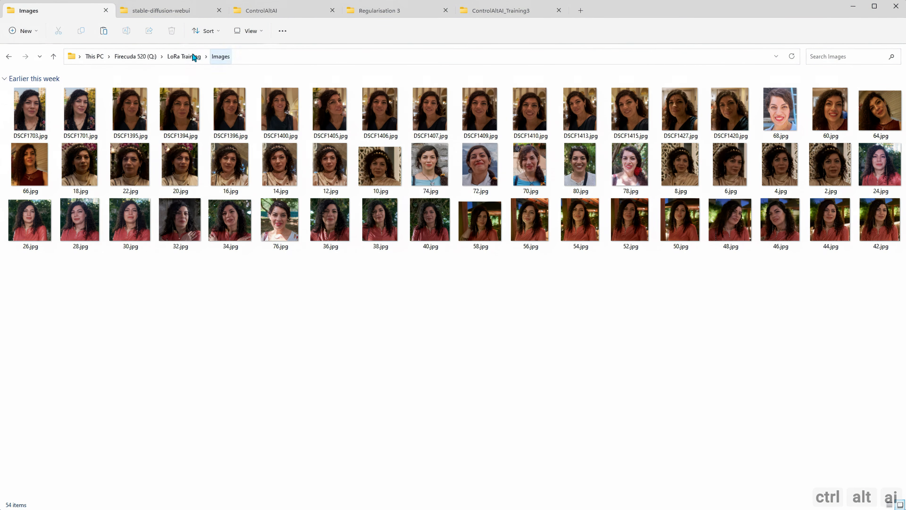
Copy all generated portraits from the Training\Regularisation 3 folder into the Regularisation Images folder of LoRa Training.
{"action": "left_click", "coordinate": [185, 56]}
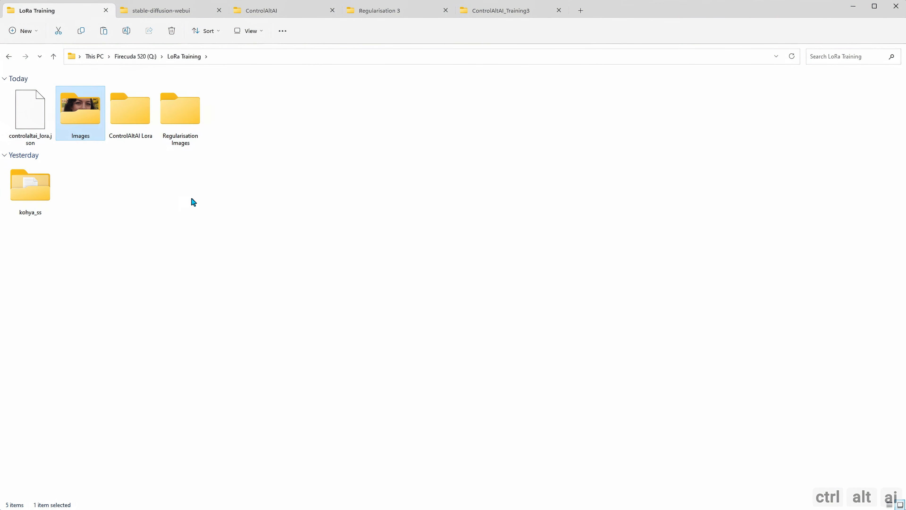
{"action": "double_click", "coordinate": [182, 125]}
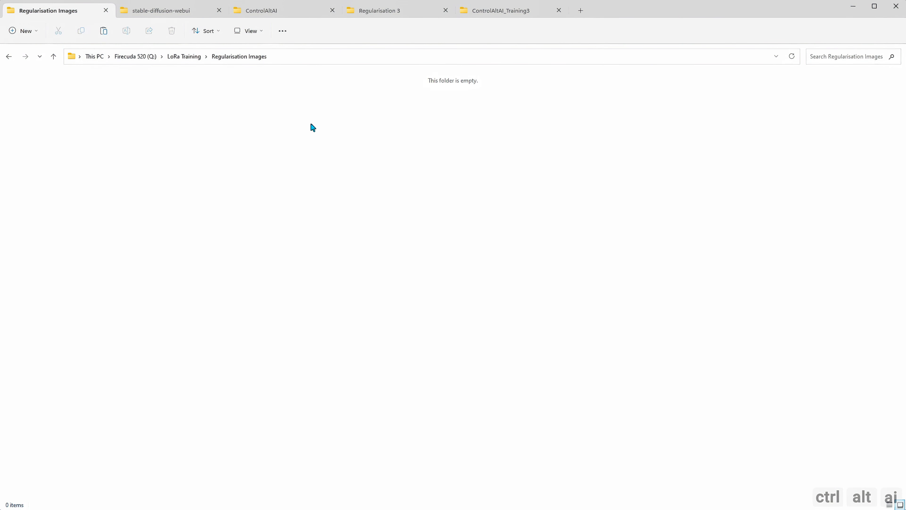
{"action": "left_click", "coordinate": [378, 15]}
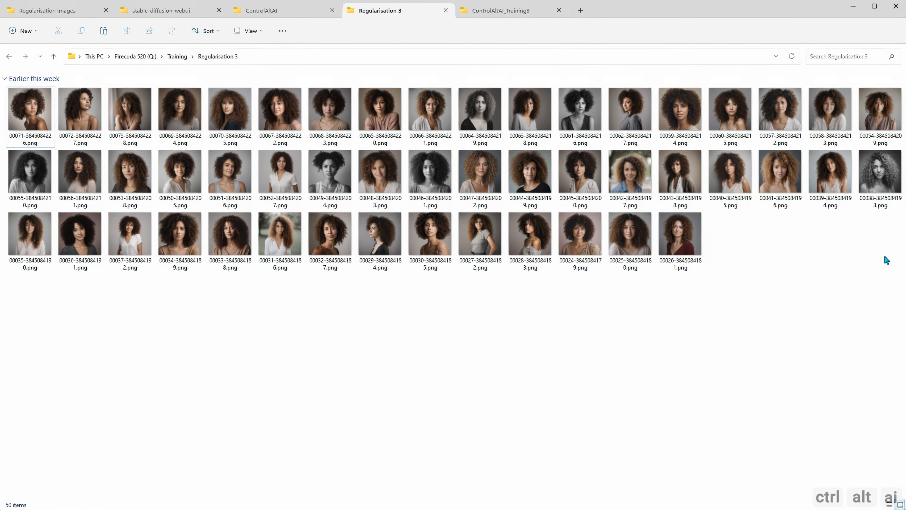
{"action": "left_click_drag", "start_coordinate": [887, 261], "coordinate": [7, 86]}
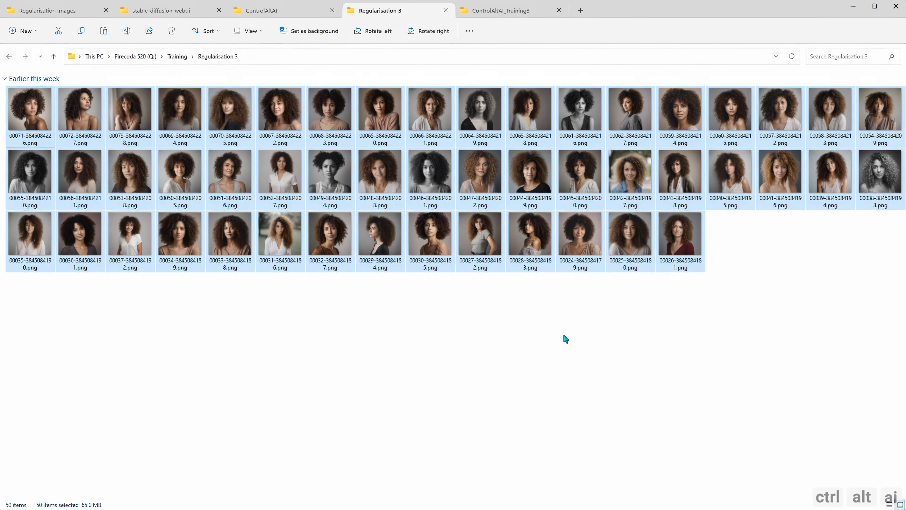
{"action": "left_click", "coordinate": [181, 16]}
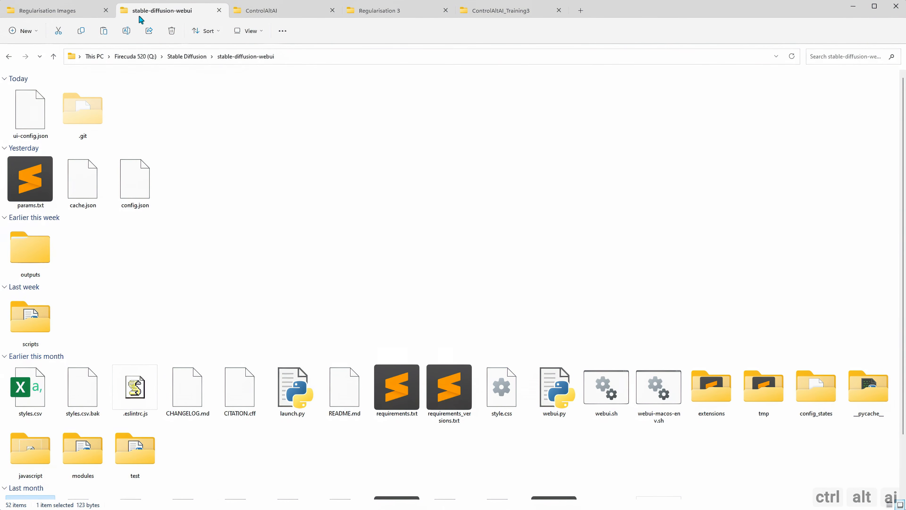
{"action": "left_click", "coordinate": [61, 10]}
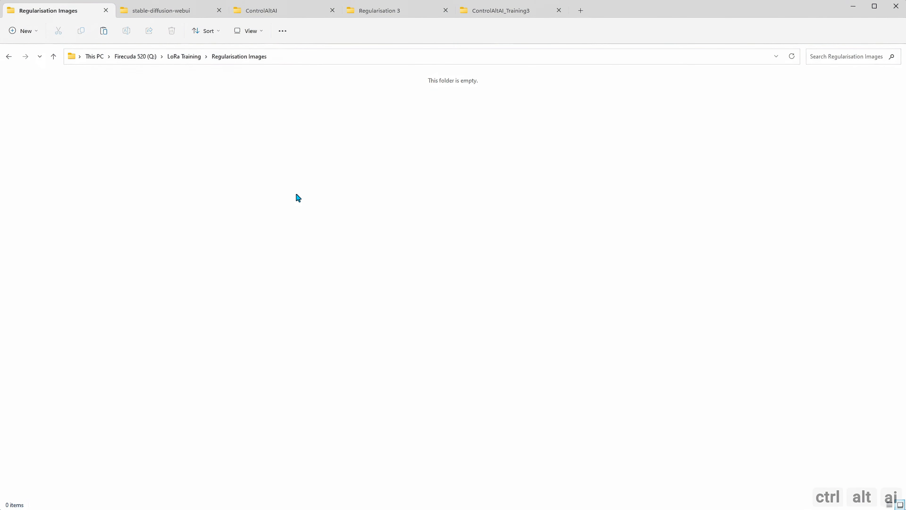
{"action": "key", "text": "ctrl+v"}
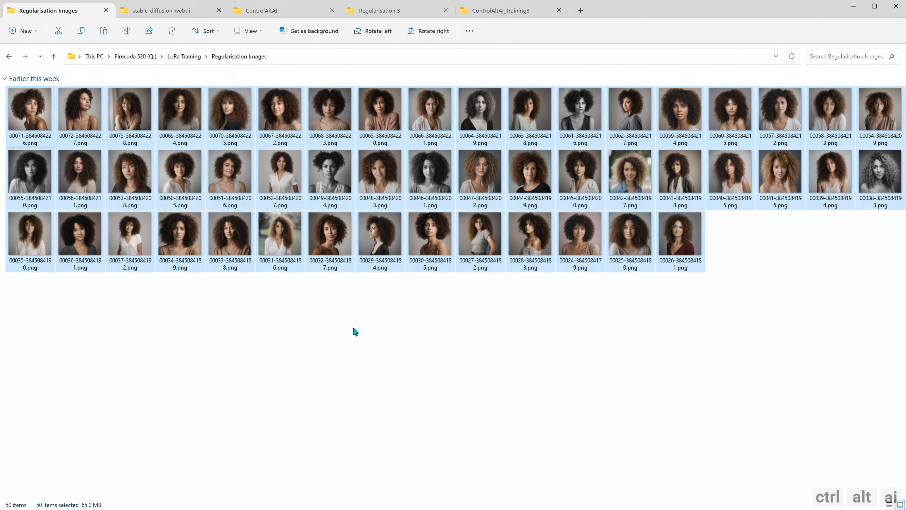
{"action": "left_click", "coordinate": [355, 333]}
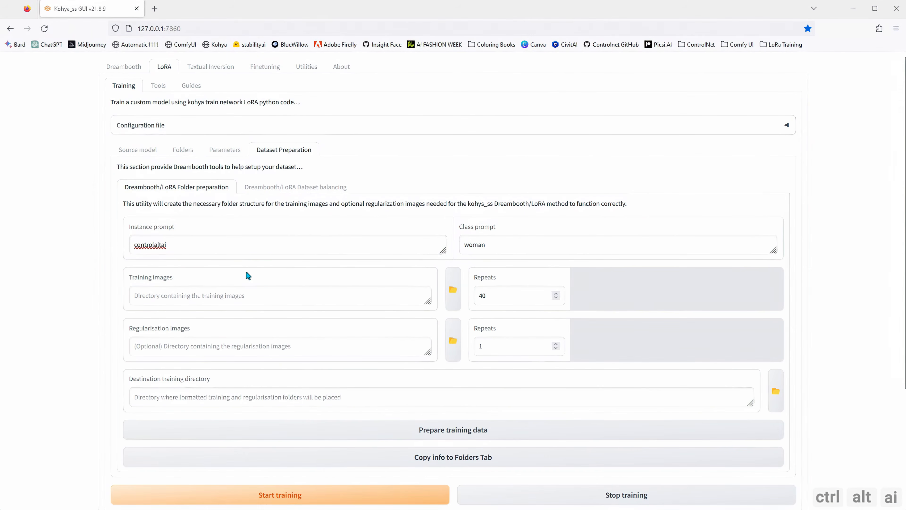
Set the training images directory to the Images folder in Q:/LoRa Training.
{"action": "left_click", "coordinate": [453, 291]}
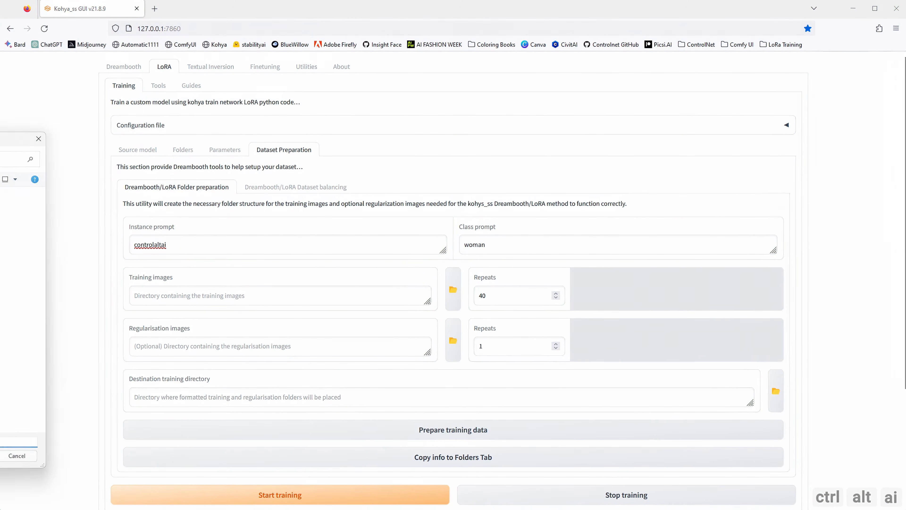
{"action": "double_click", "coordinate": [176, 202]}
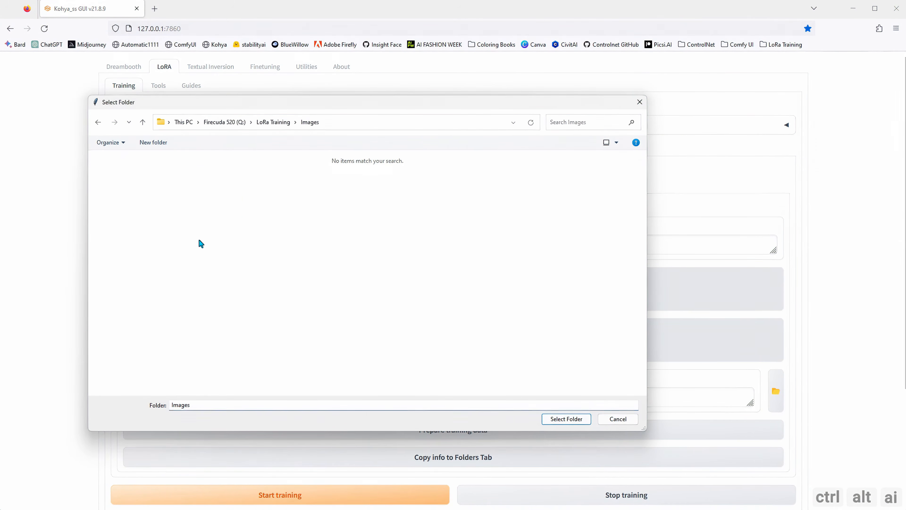
{"action": "left_click", "coordinate": [567, 418]}
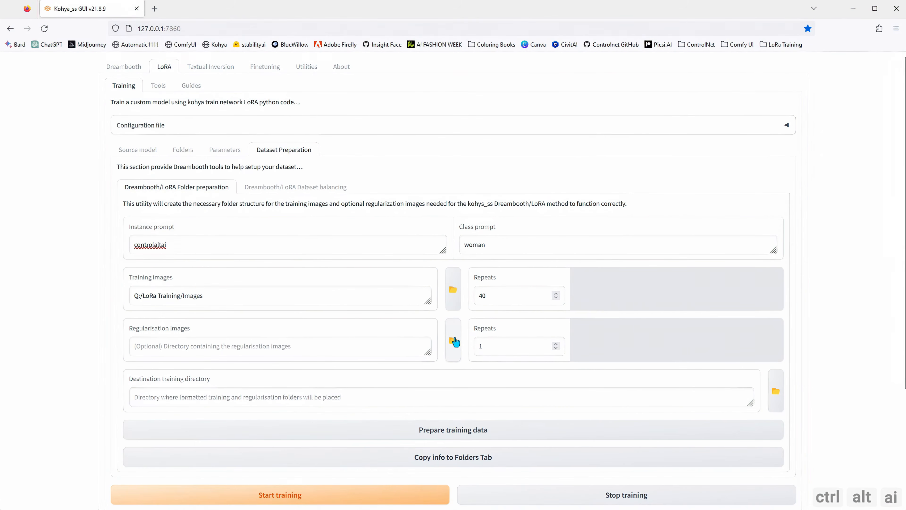
Set the regularisation images directory to the Regularisation Images folder in Q:/LoRa Training.
{"action": "left_click", "coordinate": [455, 342]}
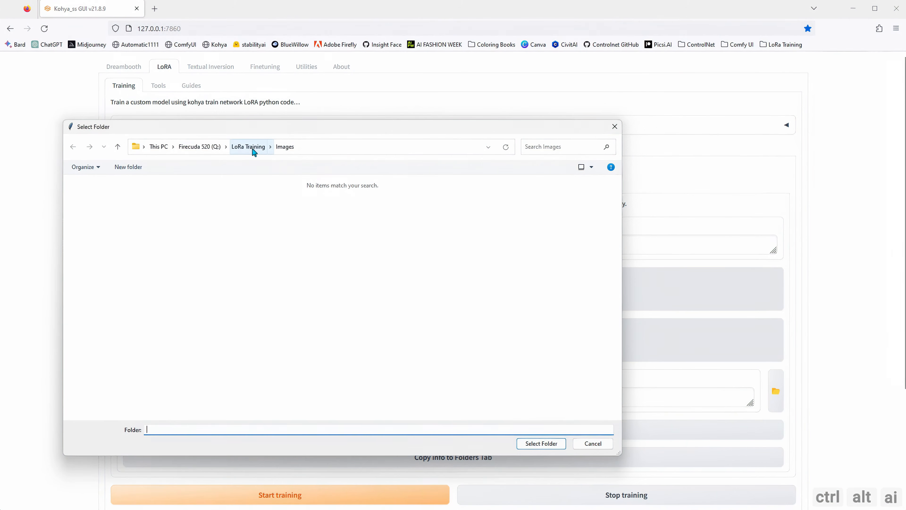
{"action": "left_click", "coordinate": [250, 147]}
{"action": "double_click", "coordinate": [91, 228]}
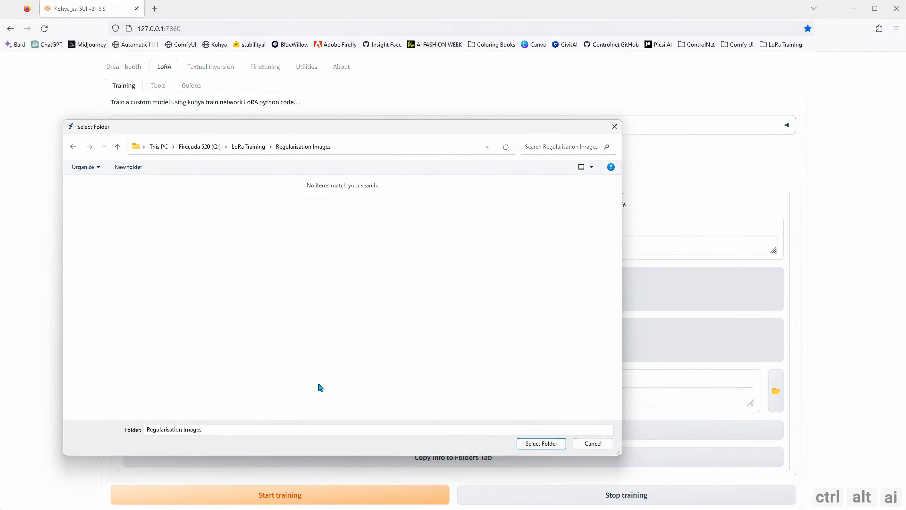
{"action": "left_click", "coordinate": [539, 444]}
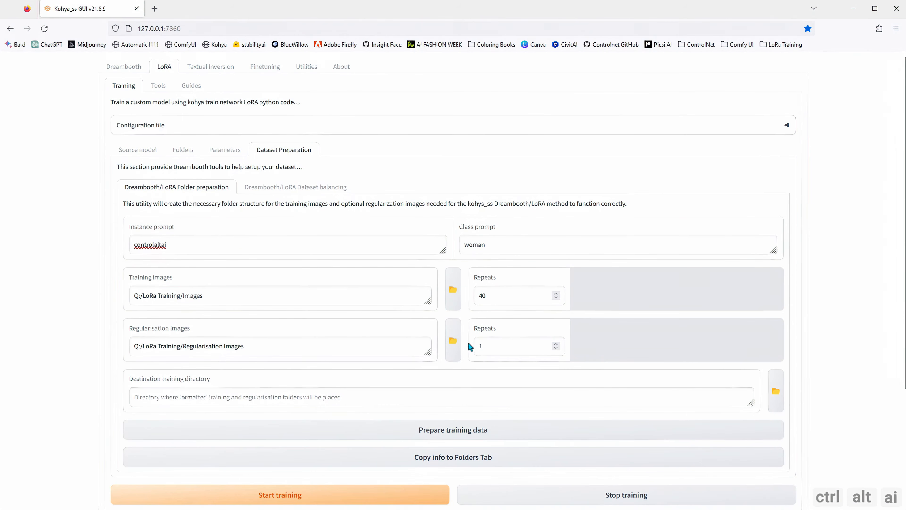
Set the repeats for the training images to 50.
{"action": "left_click_drag", "start_coordinate": [487, 296], "coordinate": [461, 295]}
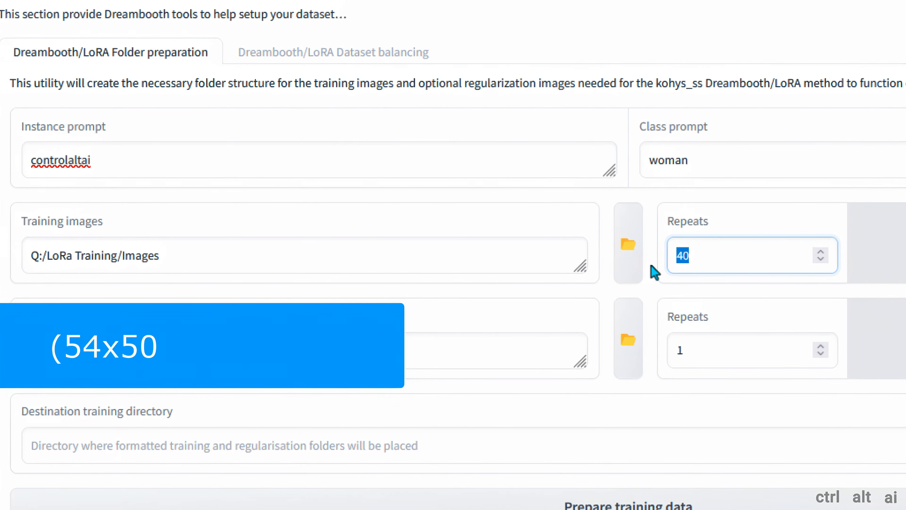
{"action": "type", "text": "50"}
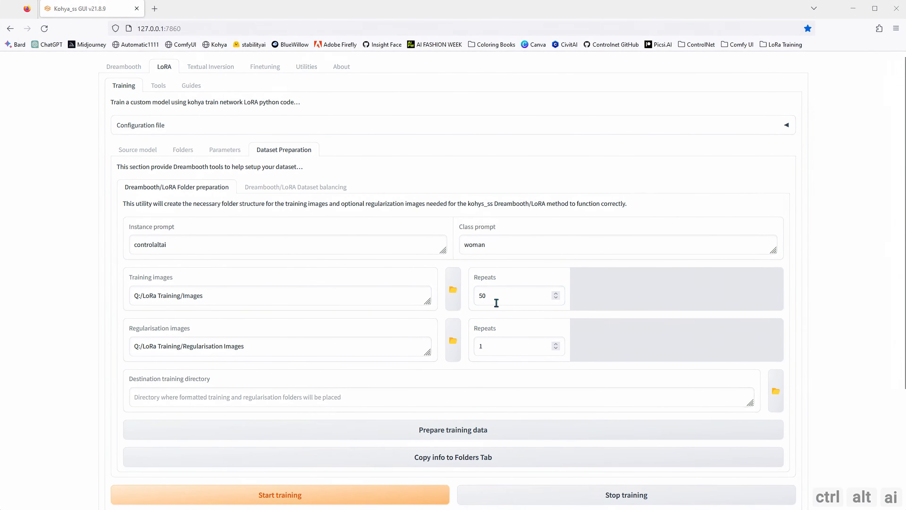
{"action": "left_click", "coordinate": [499, 298]}
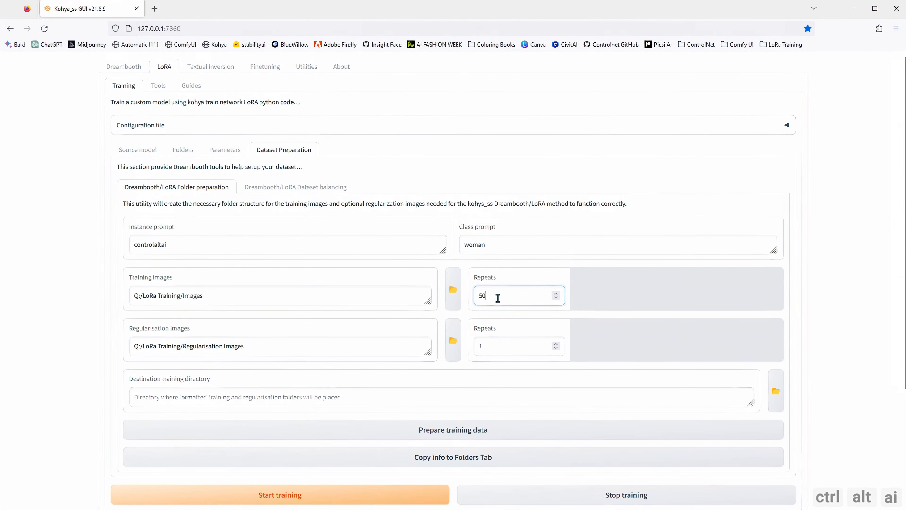
Set the repeats for the training images to 30.
{"action": "left_click_drag", "start_coordinate": [503, 296], "coordinate": [457, 294]}
{"action": "type", "text": "30"}
{"action": "left_click", "coordinate": [784, 307]}
Choose Q:/LoRa Training/ControlAltAI Lora as the destination training directory and prepare the training data.
{"action": "scroll", "coordinate": [795, 314], "scroll_direction": "down", "scroll_amount": 2}
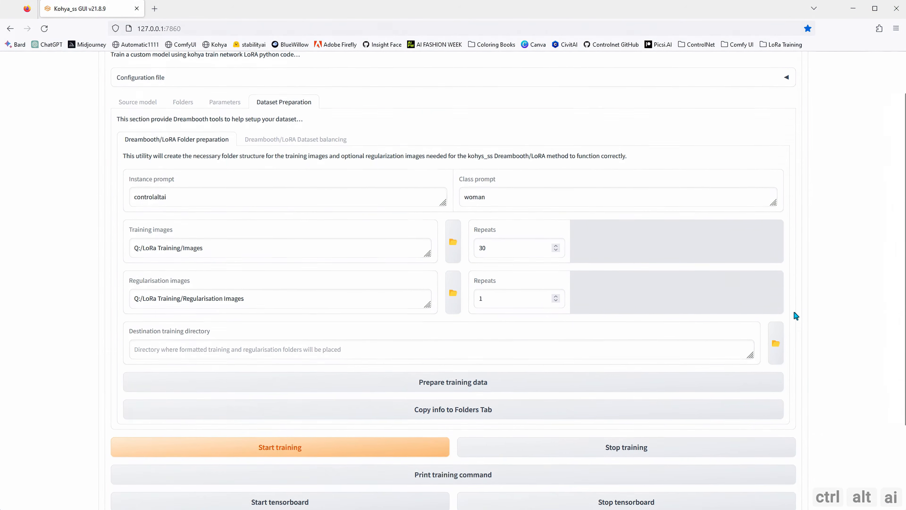
{"action": "left_click", "coordinate": [778, 342]}
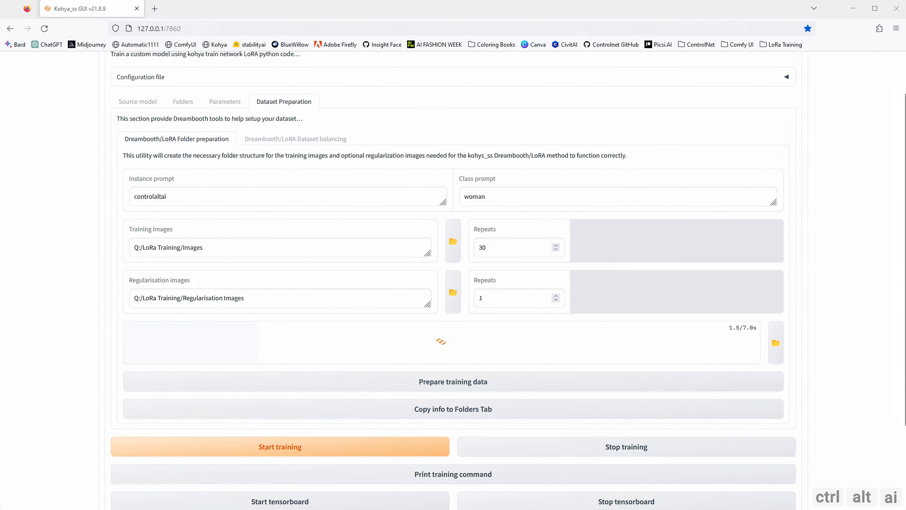
{"action": "left_click", "coordinate": [343, 134]}
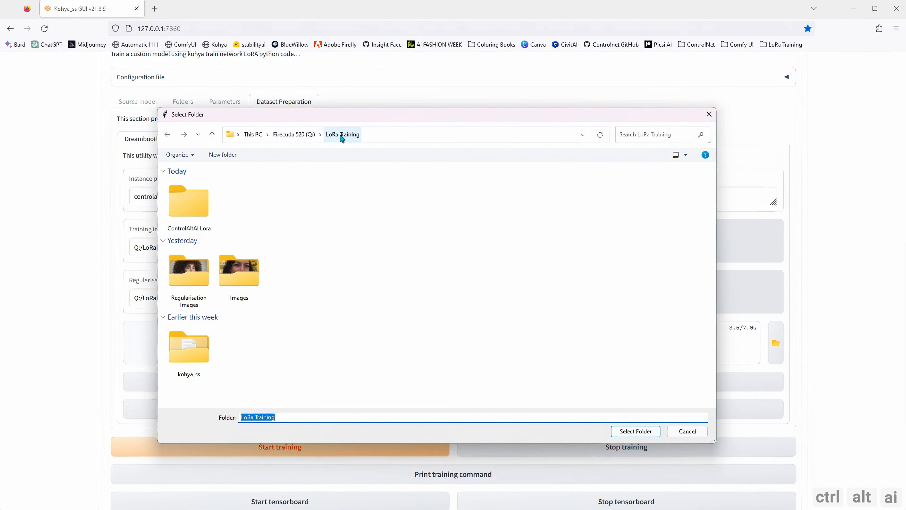
{"action": "double_click", "coordinate": [195, 201]}
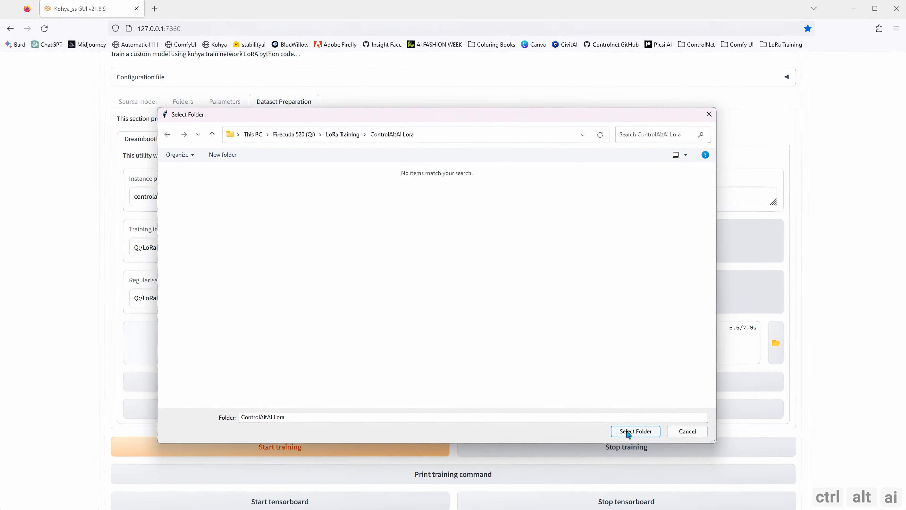
{"action": "left_click", "coordinate": [636, 431]}
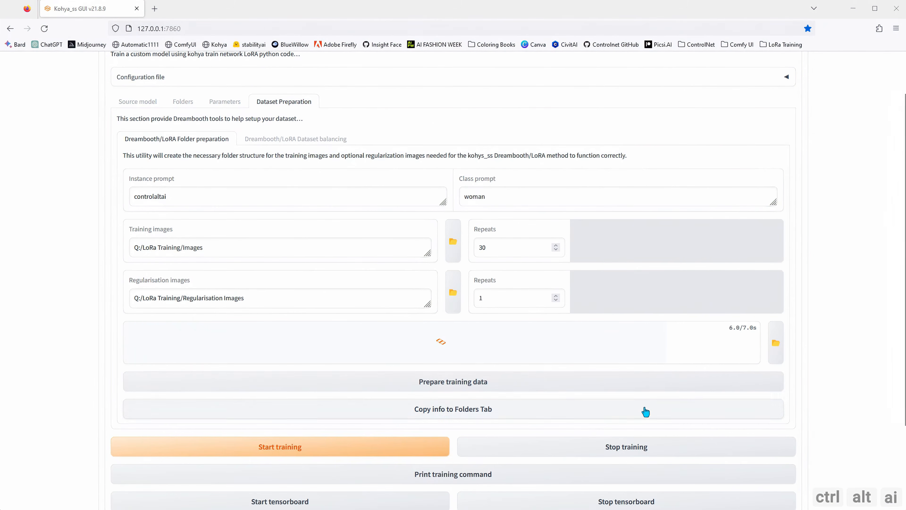
{"action": "left_click", "coordinate": [477, 386]}
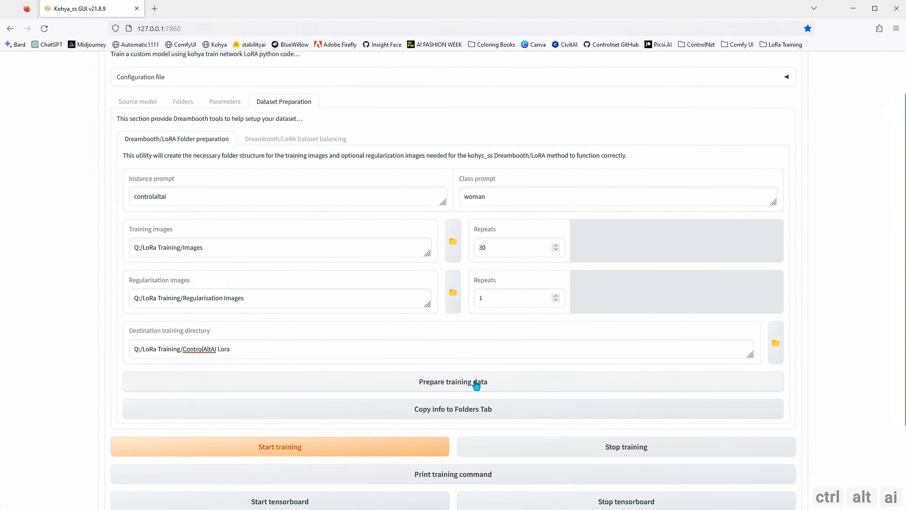
{"action": "scroll", "coordinate": [476, 386], "scroll_direction": "down", "scroll_amount": 2}
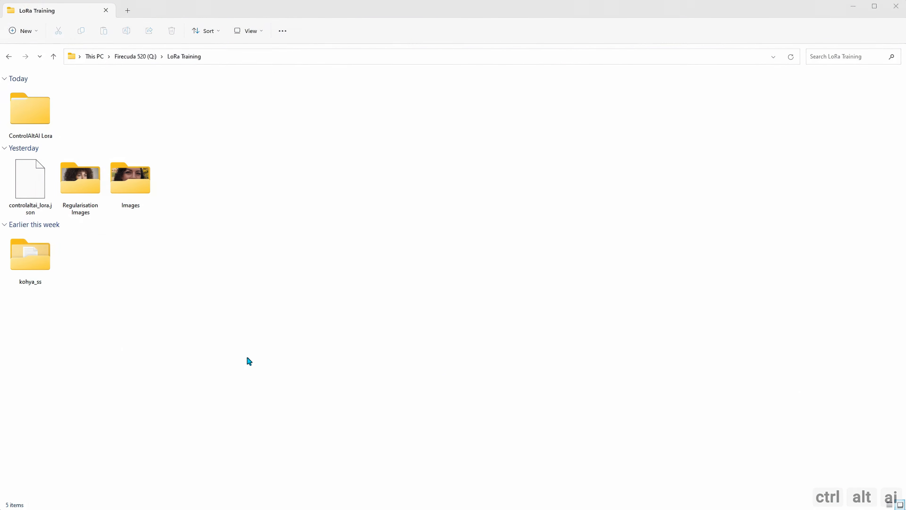
In File Explorer, examine the img and reg subfolders of ControlAltAI Lora and the images copied into them.
{"action": "double_click", "coordinate": [34, 132]}
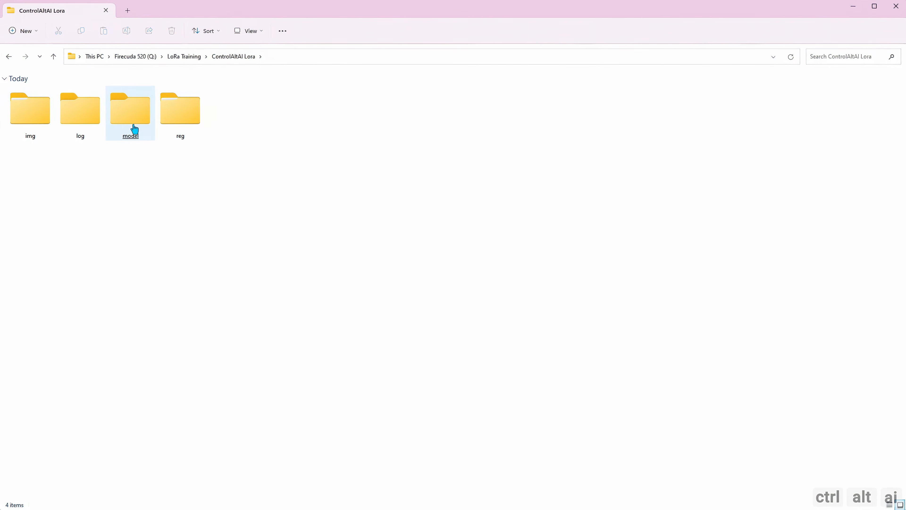
{"action": "double_click", "coordinate": [24, 125]}
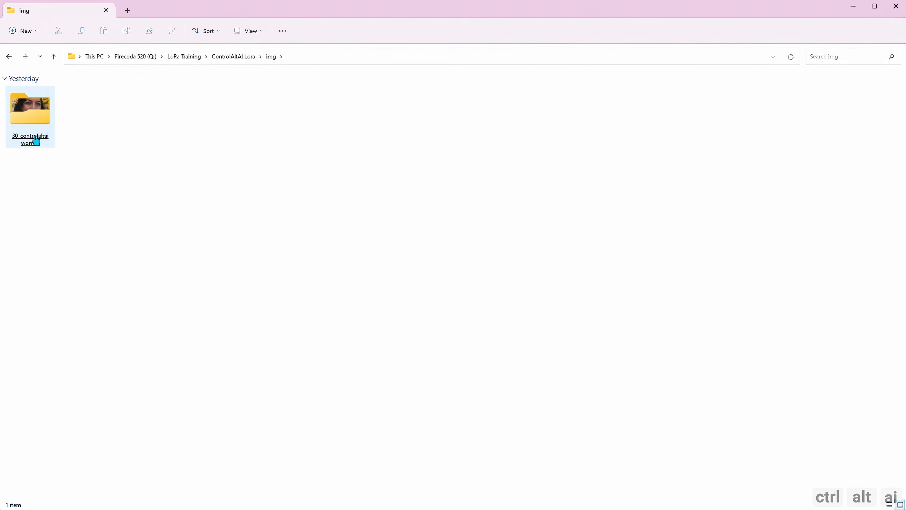
{"action": "double_click", "coordinate": [35, 141]}
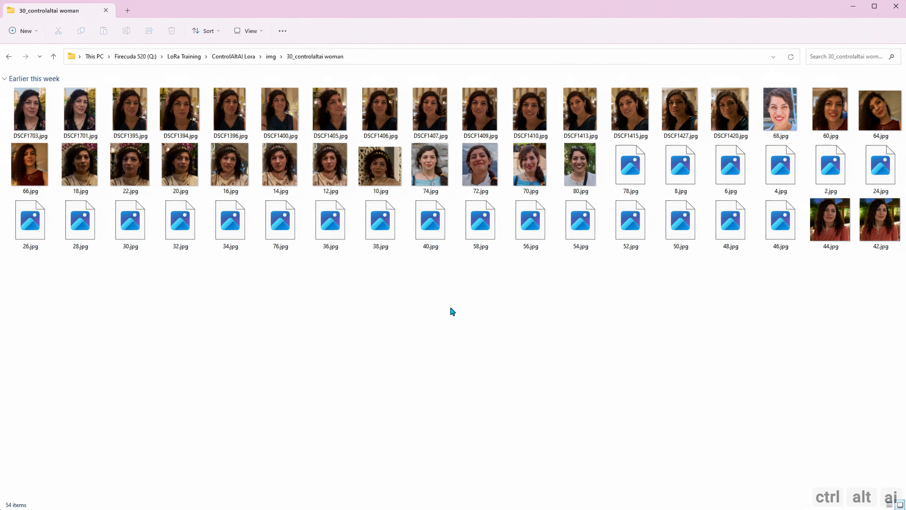
{"action": "left_click", "coordinate": [9, 56]}
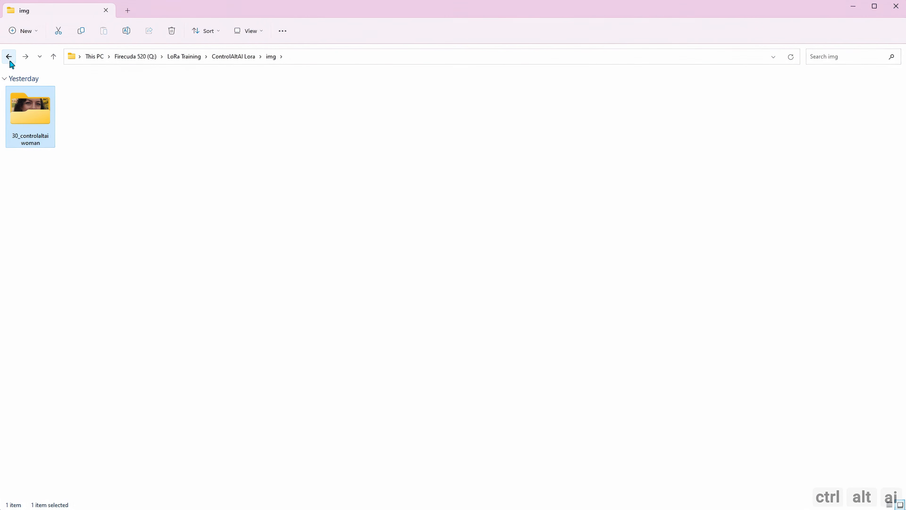
{"action": "left_click", "coordinate": [10, 61]}
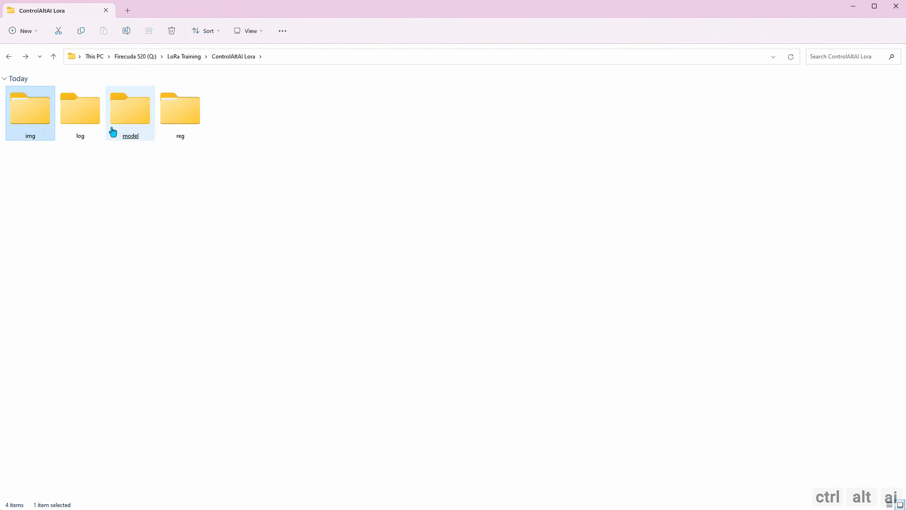
{"action": "left_click", "coordinate": [175, 123]}
{"action": "double_click", "coordinate": [175, 123]}
{"action": "double_click", "coordinate": [50, 137]}
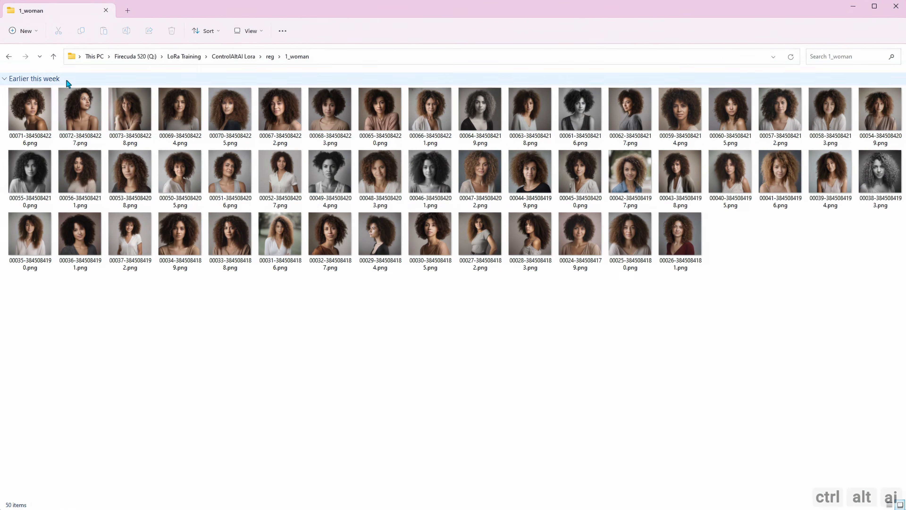
{"action": "left_click", "coordinate": [9, 59]}
{"action": "left_click", "coordinate": [9, 59]}
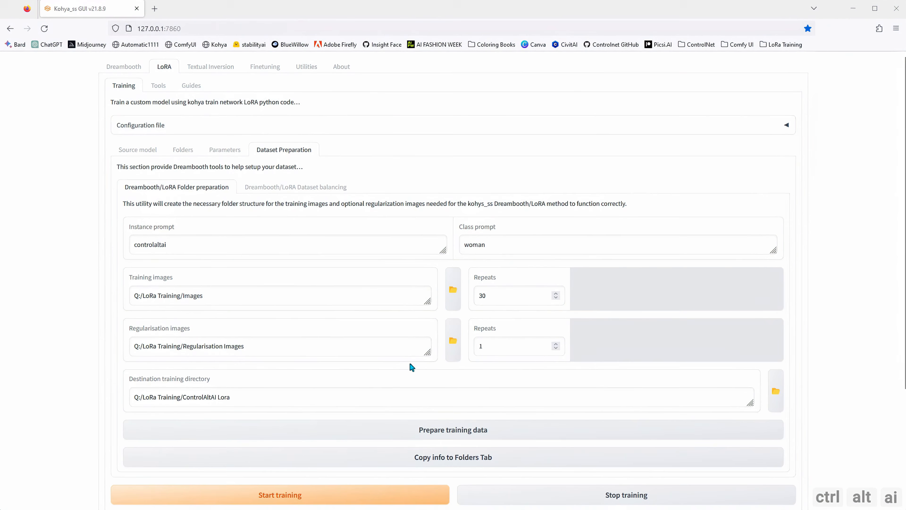
Back in Kohya_ss, copy the prepared dataset's folder info to the Folders settings and display them.
{"action": "scroll", "coordinate": [420, 374], "scroll_direction": "down", "scroll_amount": 4}
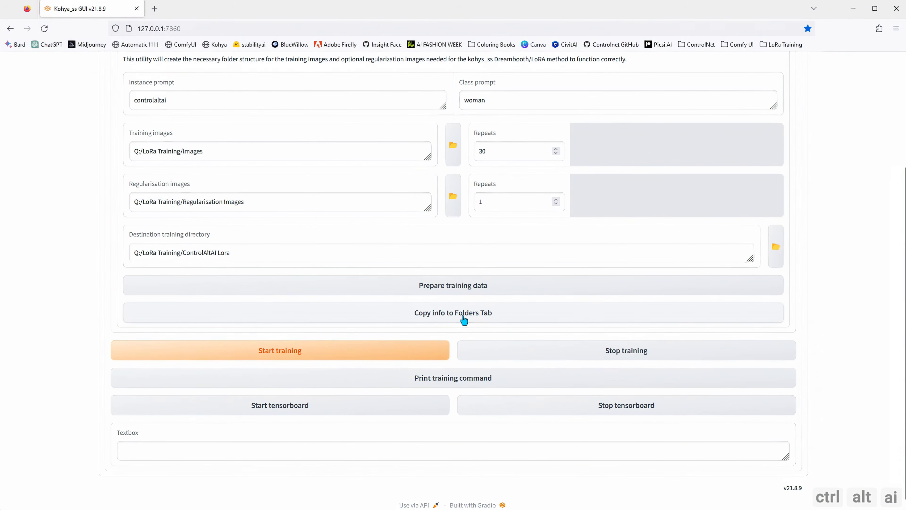
{"action": "left_click", "coordinate": [464, 313]}
{"action": "scroll", "coordinate": [463, 261], "scroll_direction": "up", "scroll_amount": 4}
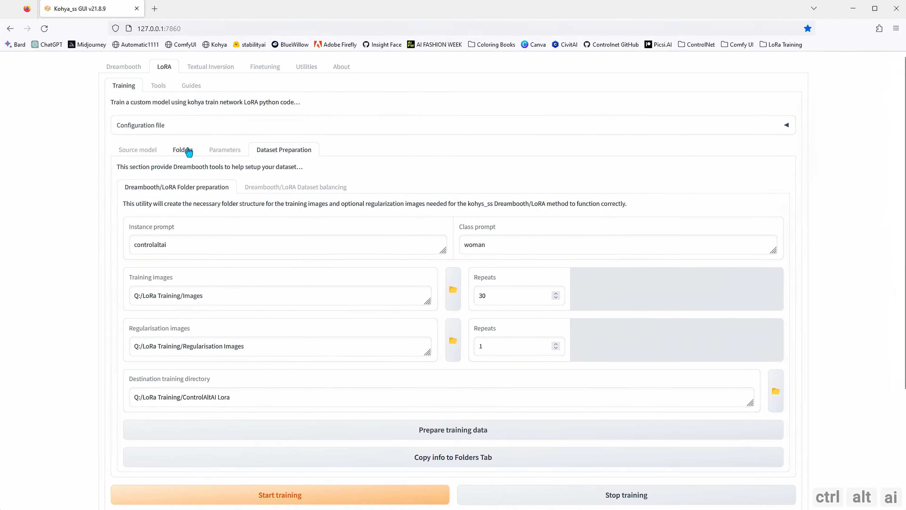
{"action": "left_click", "coordinate": [183, 150]}
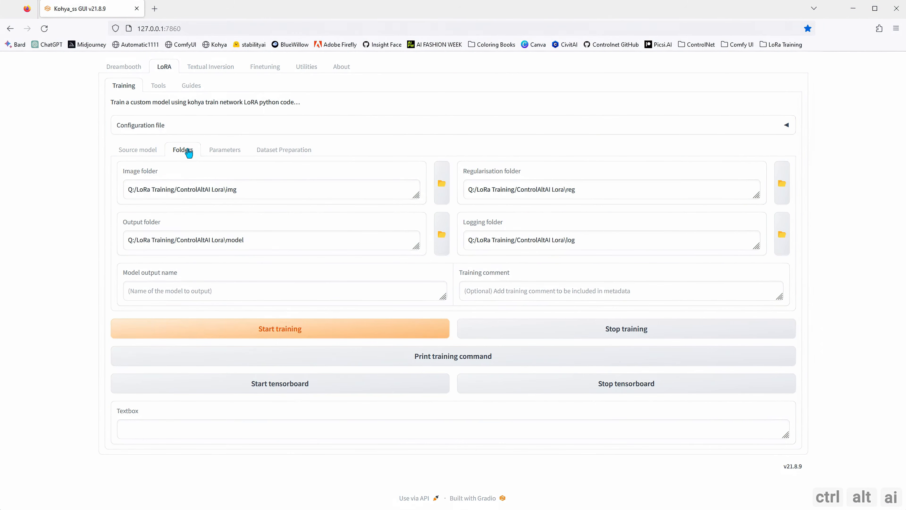
Name the output model controlaltai and enter the training comment "use trigger word controlaltai woman".
{"action": "left_click", "coordinate": [203, 290]}
{"action": "type", "text": "control"}
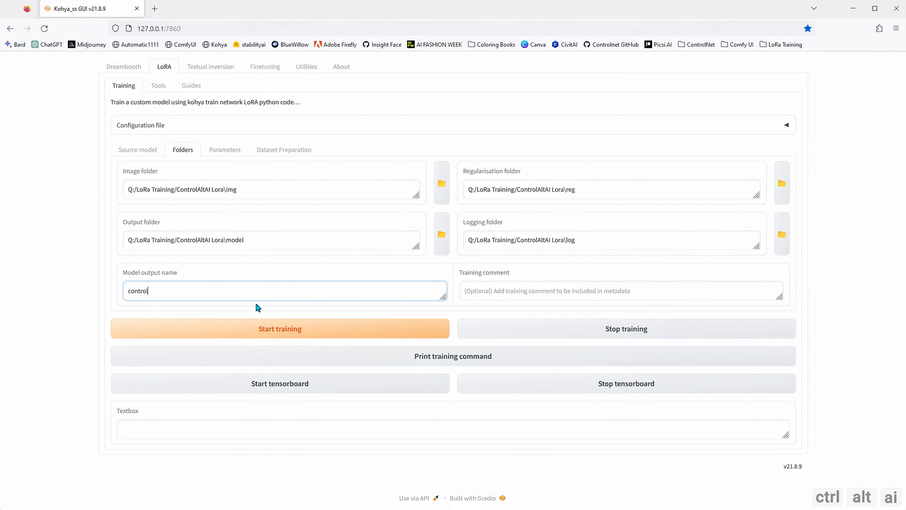
{"action": "type", "text": "altai"}
{"action": "left_click", "coordinate": [481, 293]}
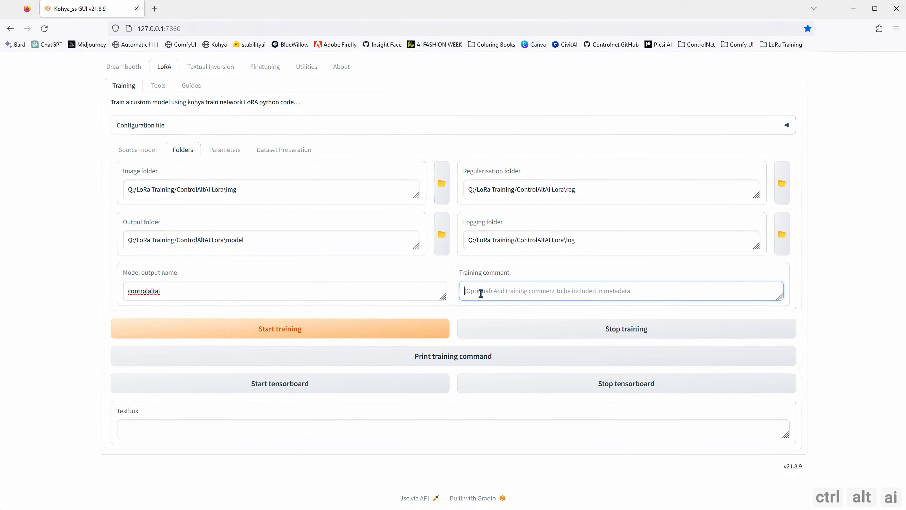
{"action": "key", "text": "ctrl+v"}
{"action": "left_click", "coordinate": [822, 303]}
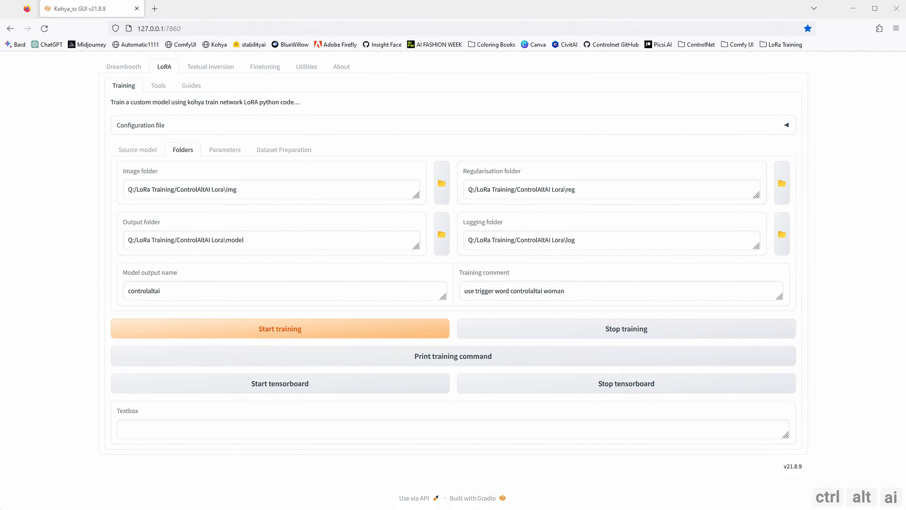
Review the available presets and LoRA types in the training parameters without choosing a different one.
{"action": "left_click", "coordinate": [217, 154]}
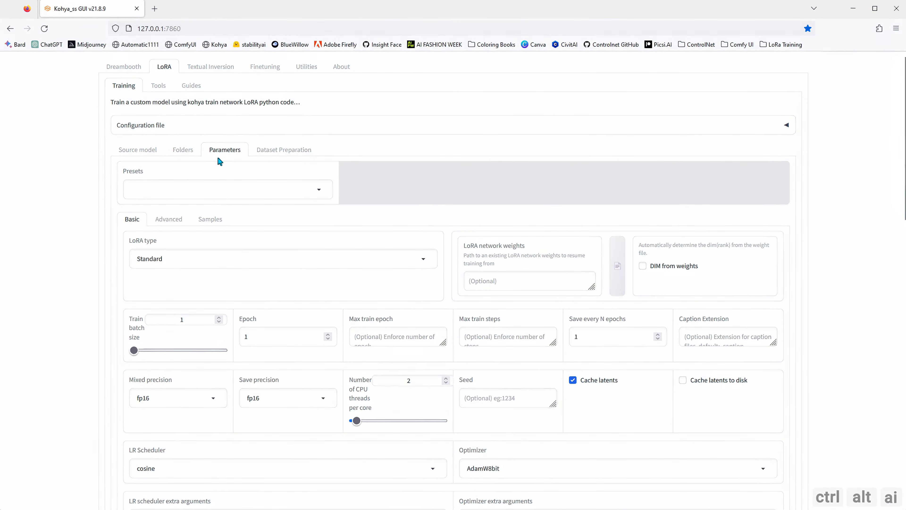
{"action": "left_click", "coordinate": [322, 193]}
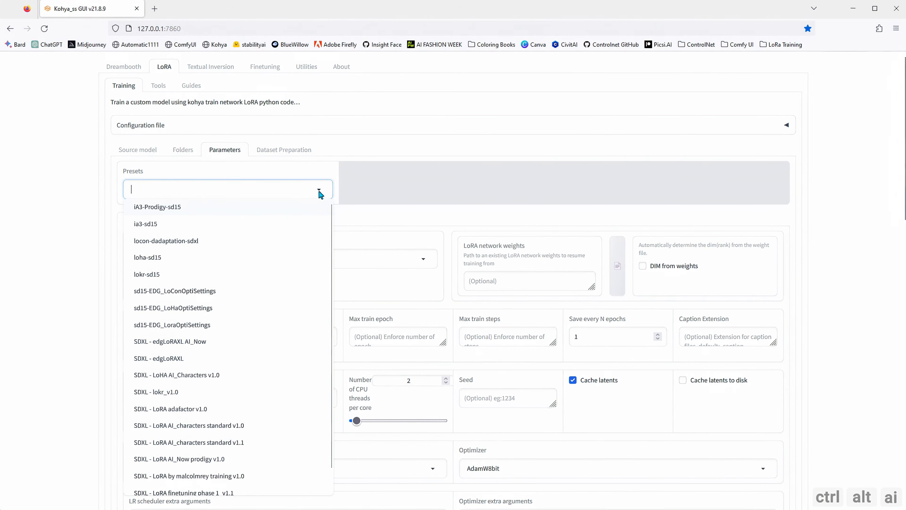
{"action": "left_click", "coordinate": [351, 219]}
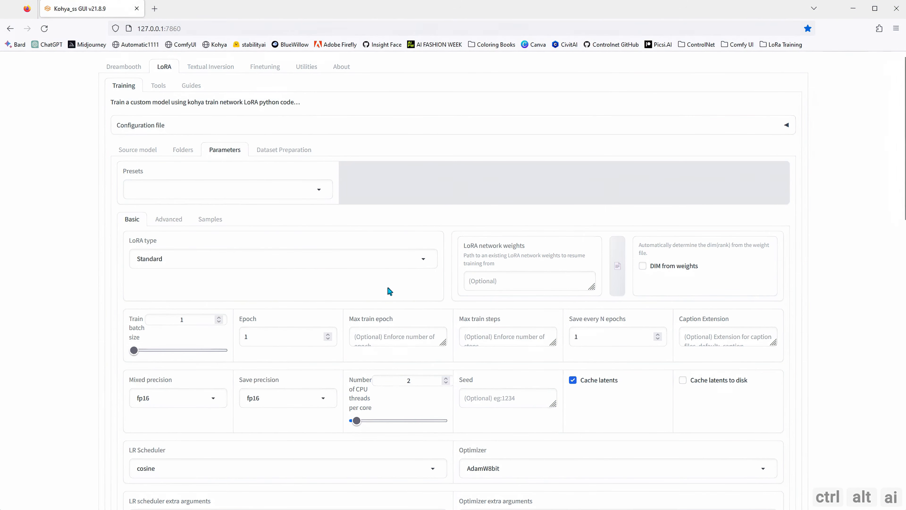
{"action": "scroll", "coordinate": [389, 291], "scroll_direction": "down", "scroll_amount": 2}
{"action": "left_click_drag", "start_coordinate": [129, 193], "coordinate": [167, 196]}
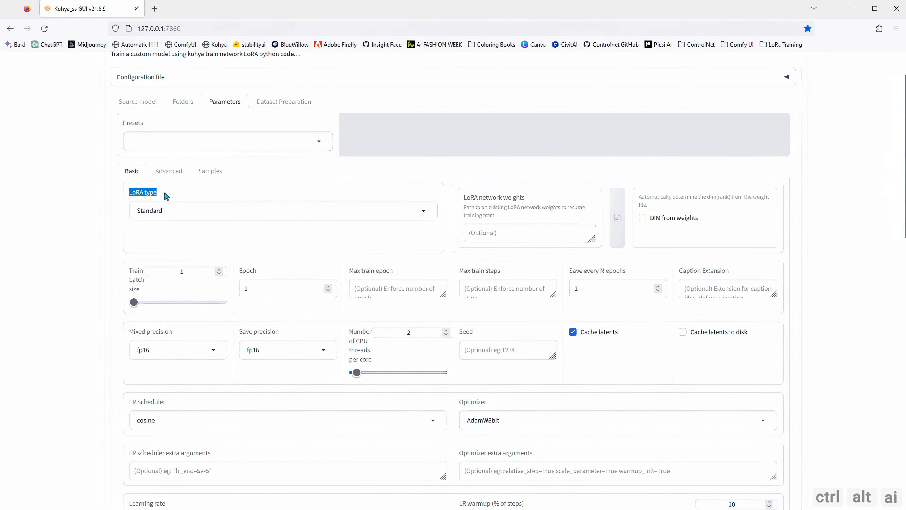
{"action": "left_click", "coordinate": [166, 194]}
{"action": "left_click", "coordinate": [429, 213]}
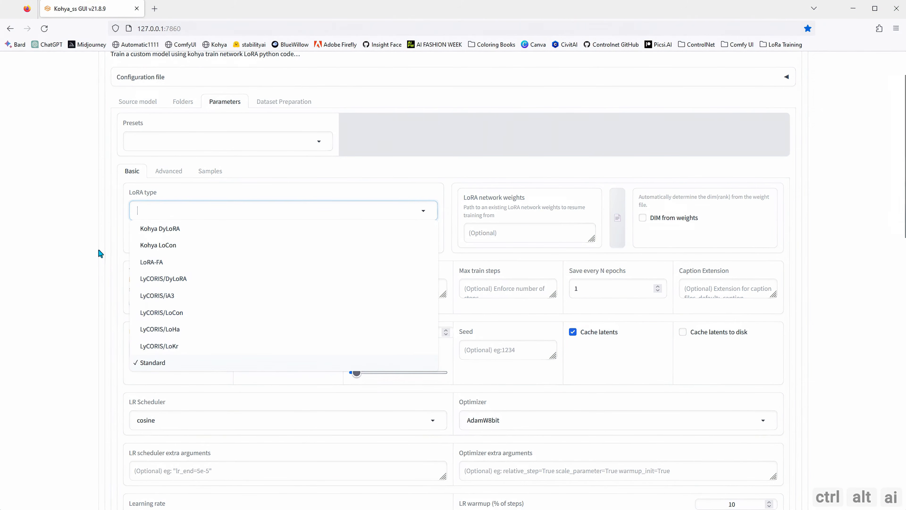
{"action": "left_click", "coordinate": [100, 254]}
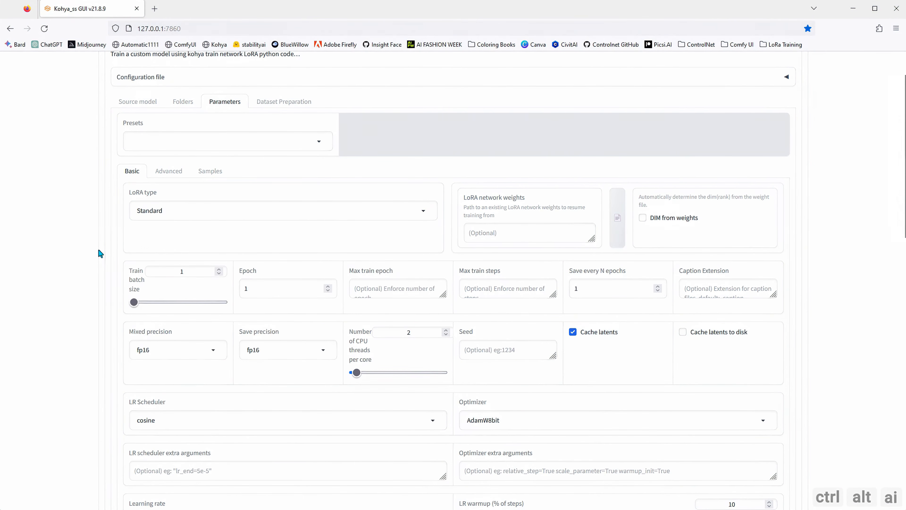
Examine the train batch size, epoch and save every N epochs settings in the basic training parameters.
{"action": "scroll", "coordinate": [418, 239], "scroll_direction": "down", "scroll_amount": 2}
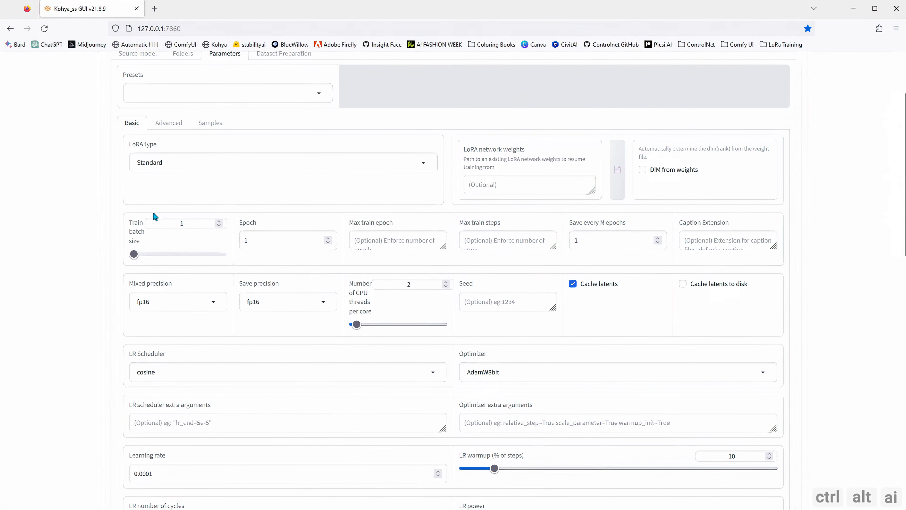
{"action": "left_click_drag", "start_coordinate": [129, 222], "coordinate": [147, 237]}
{"action": "left_click_drag", "start_coordinate": [145, 234], "coordinate": [143, 234]}
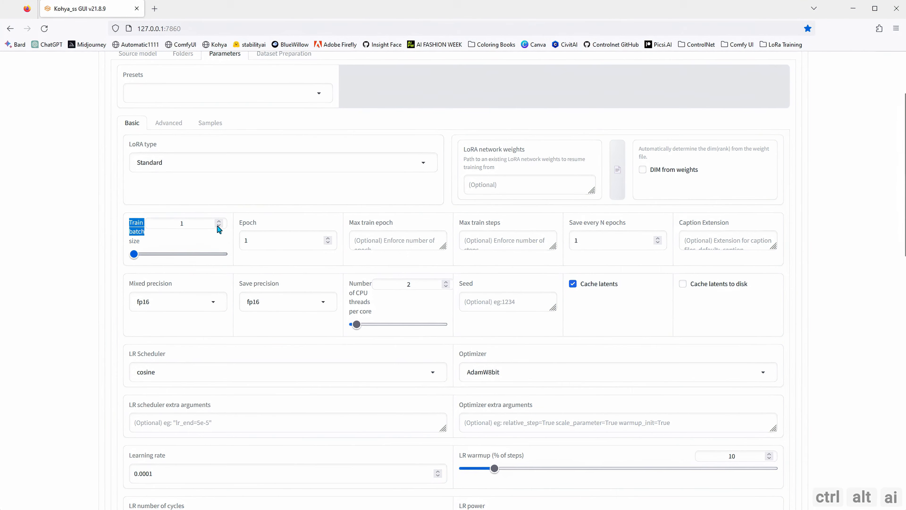
{"action": "left_click", "coordinate": [263, 223]}
{"action": "left_click_drag", "start_coordinate": [263, 224], "coordinate": [241, 225]}
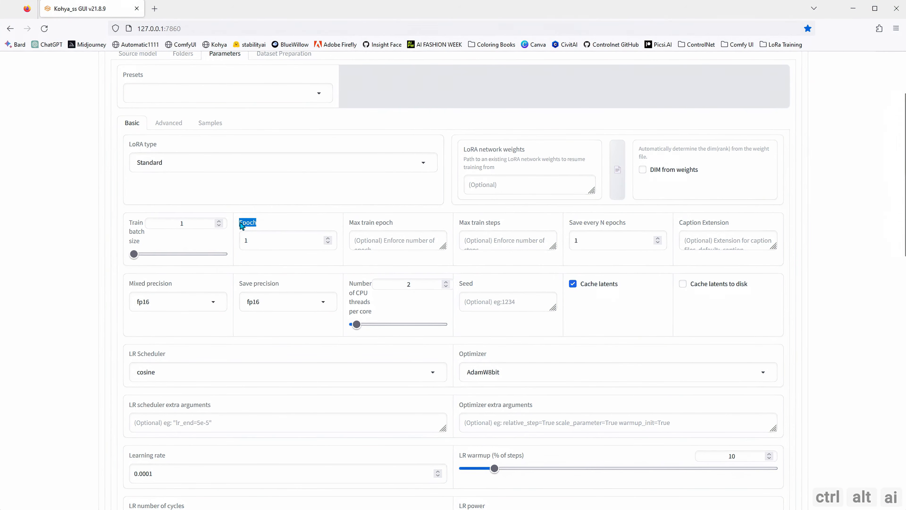
{"action": "left_click", "coordinate": [300, 226]}
{"action": "left_click_drag", "start_coordinate": [570, 225], "coordinate": [634, 227]}
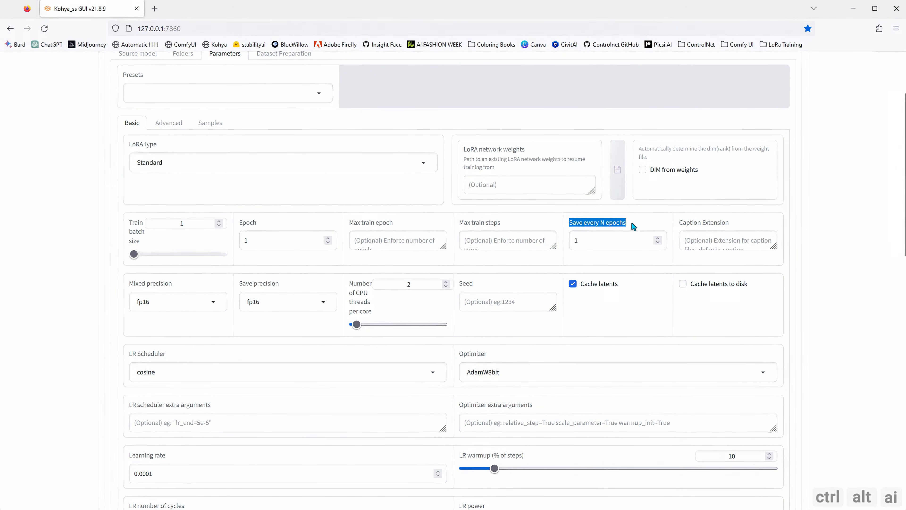
{"action": "left_click", "coordinate": [634, 227]}
Set both the mixed precision and the save precision to bf16.
{"action": "scroll", "coordinate": [357, 264], "scroll_direction": "down", "scroll_amount": 3}
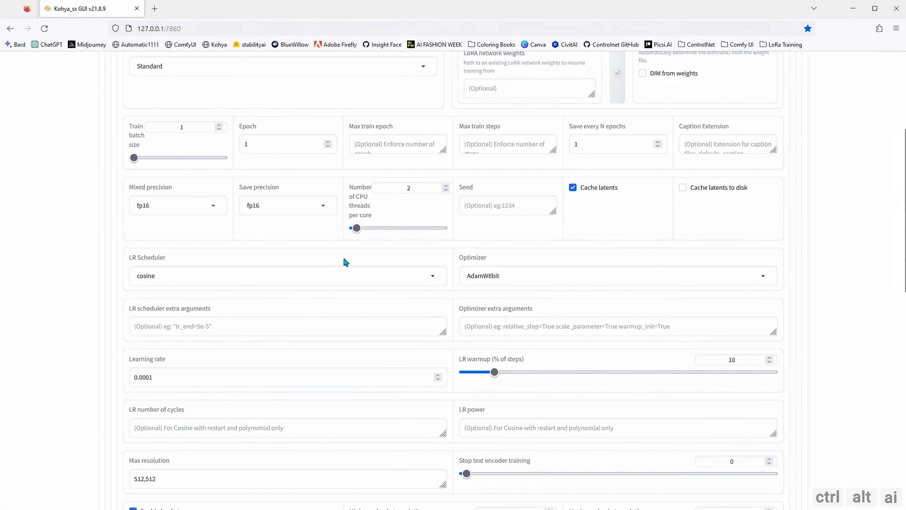
{"action": "left_click", "coordinate": [214, 207]}
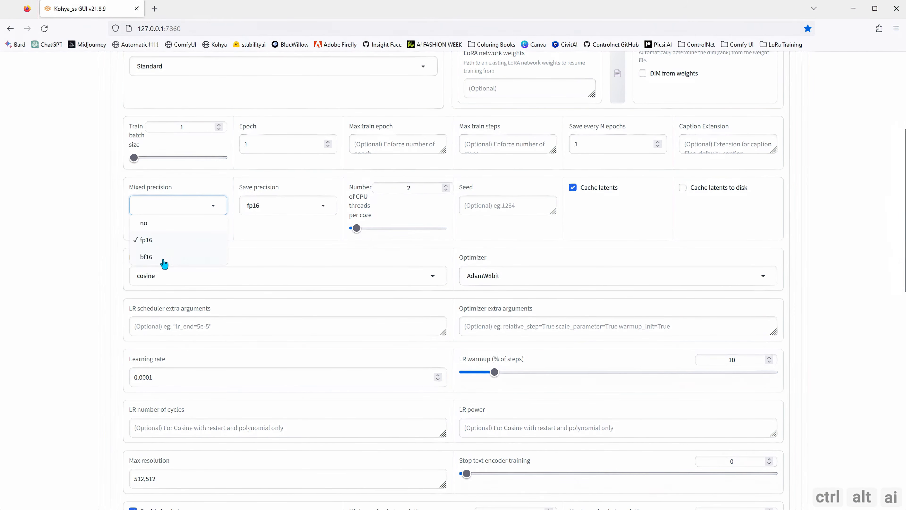
{"action": "left_click", "coordinate": [150, 262]}
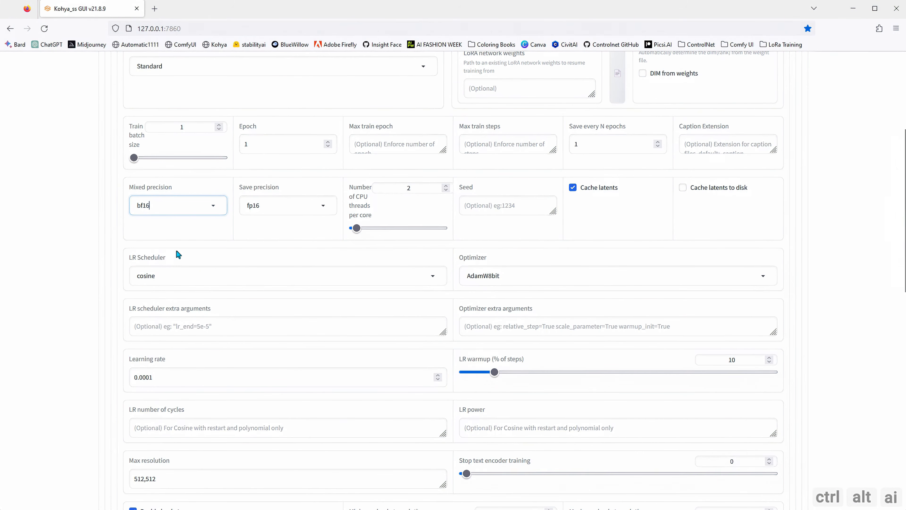
{"action": "left_click", "coordinate": [327, 209]}
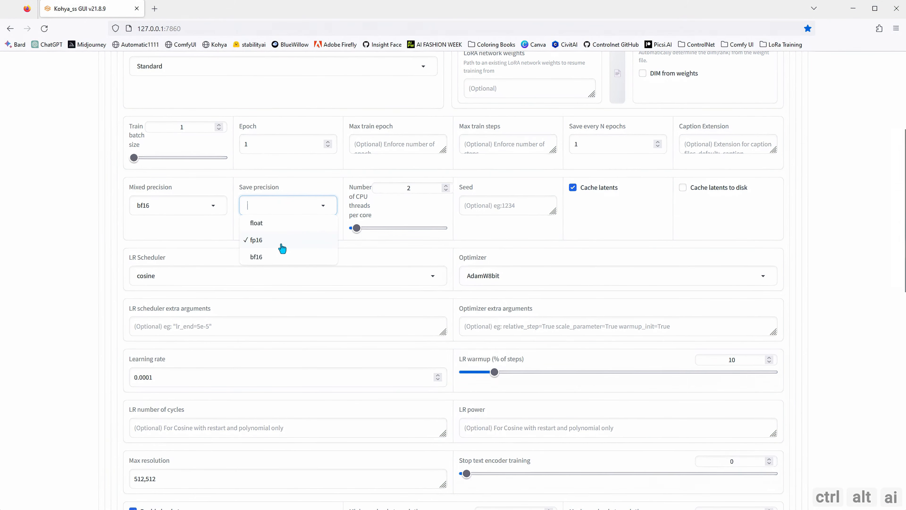
{"action": "left_click", "coordinate": [273, 261]}
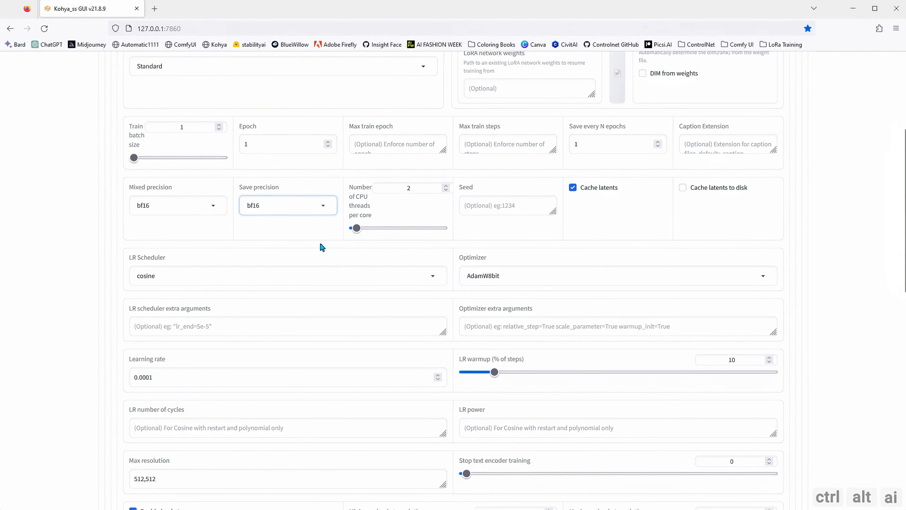
Set the number of CPU threads per core to 24.
{"action": "left_click", "coordinate": [416, 189]}
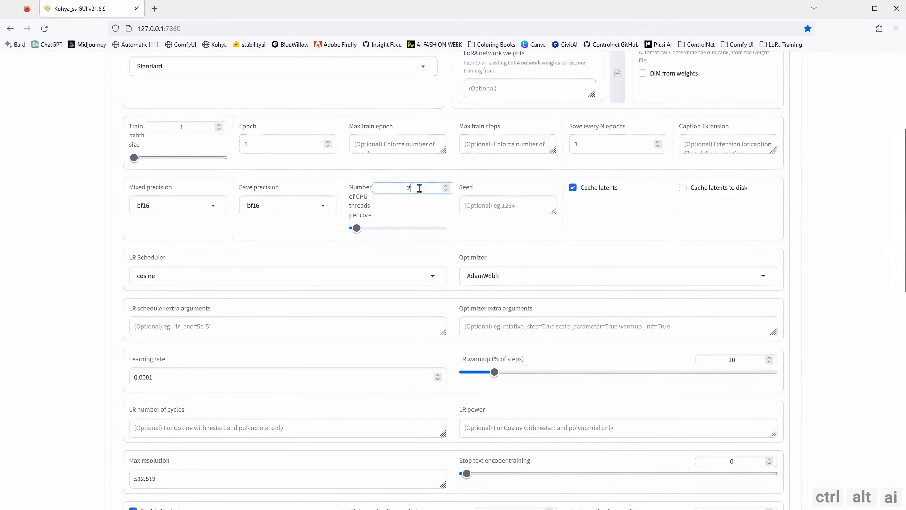
{"action": "left_click_drag", "start_coordinate": [419, 188], "coordinate": [397, 189]}
{"action": "type", "text": "24"}
{"action": "left_click", "coordinate": [545, 227]}
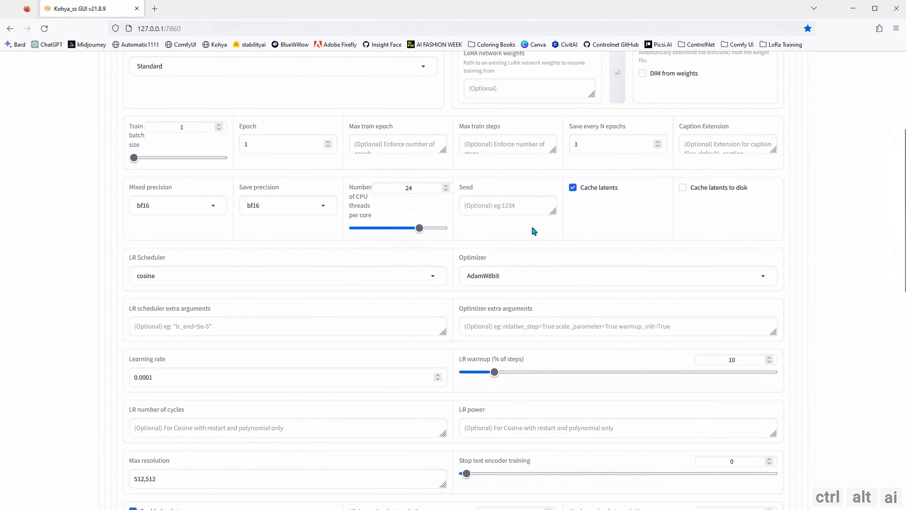
Set the max resolution for training to 1024,1024.
{"action": "scroll", "coordinate": [532, 229], "scroll_direction": "down", "scroll_amount": 1}
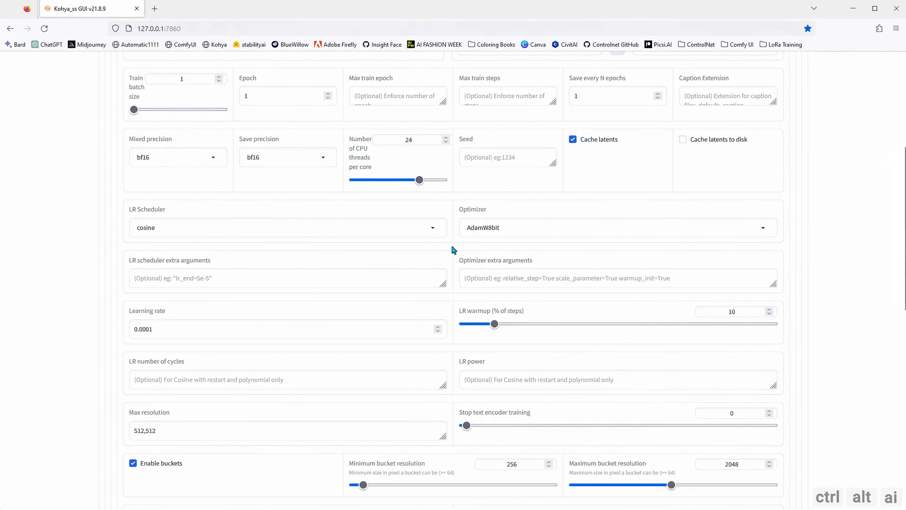
{"action": "scroll", "coordinate": [318, 327], "scroll_direction": "down", "scroll_amount": 1}
{"action": "mouse_move", "coordinate": [165, 381]}
{"action": "left_mouse_down"}
{"action": "mouse_move", "coordinate": [129, 386]}
{"action": "mouse_move", "coordinate": [148, 382]}
{"action": "left_mouse_up"}
{"action": "left_click", "coordinate": [140, 384]}
{"action": "type", "text": "1024,"}
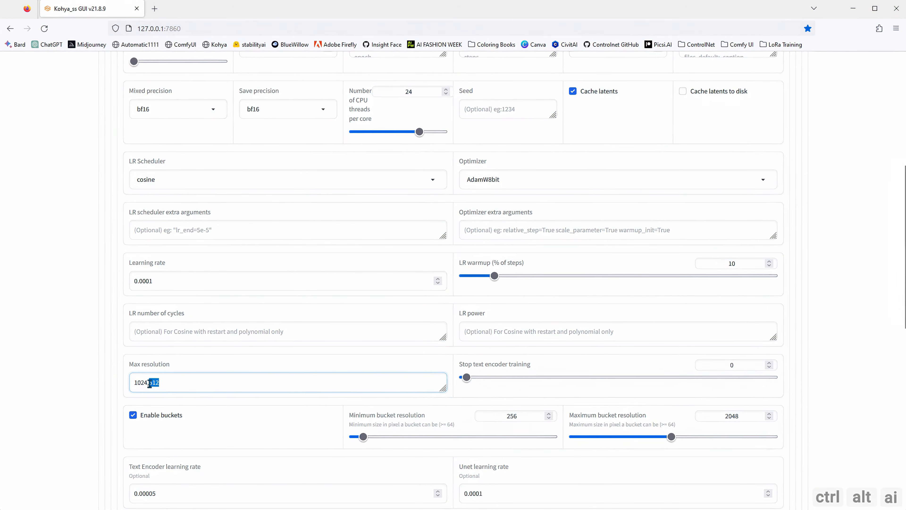
{"action": "type", "text": "1024"}
Examine the main learning rate, the Text Encoder learning rate and the Unet learning rate settings.
{"action": "scroll", "coordinate": [311, 323], "scroll_direction": "up", "scroll_amount": 1}
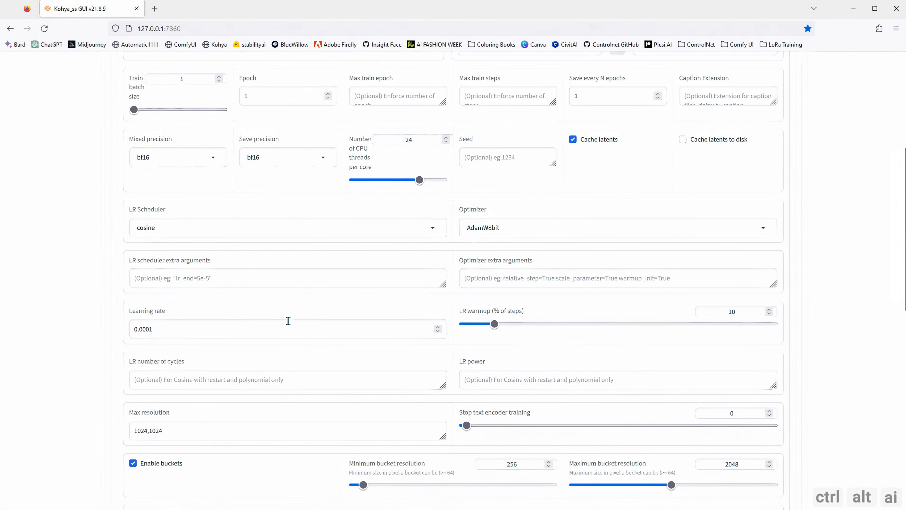
{"action": "scroll", "coordinate": [306, 312], "scroll_direction": "up", "scroll_amount": 1}
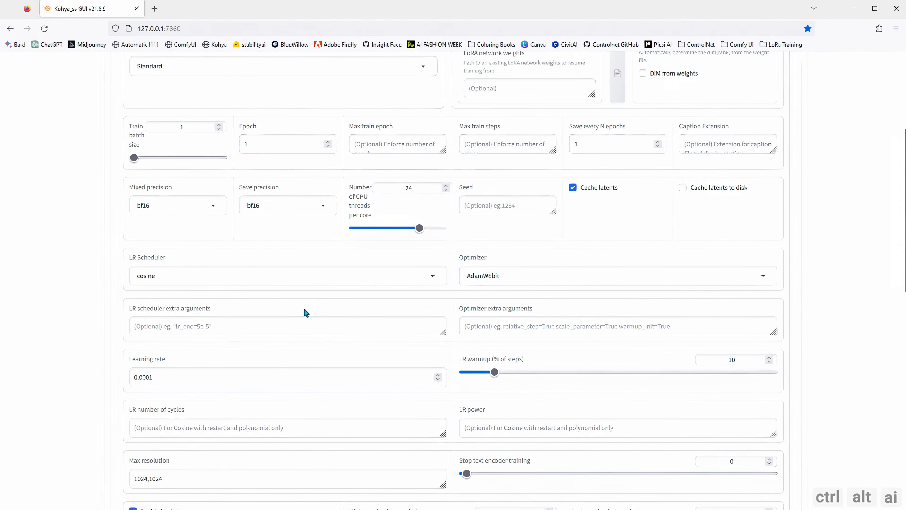
{"action": "scroll", "coordinate": [307, 312], "scroll_direction": "down", "scroll_amount": 1}
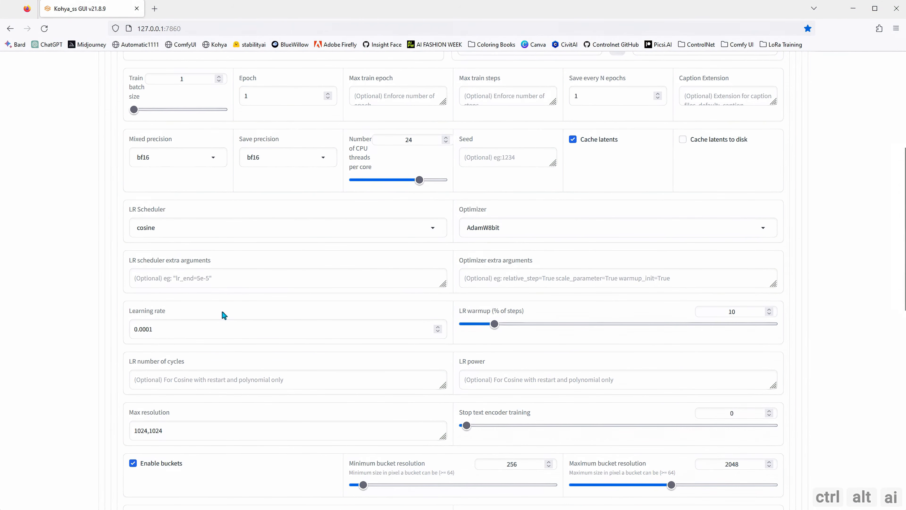
{"action": "left_click_drag", "start_coordinate": [130, 314], "coordinate": [174, 316]}
{"action": "scroll", "coordinate": [175, 317], "scroll_direction": "down", "scroll_amount": 4}
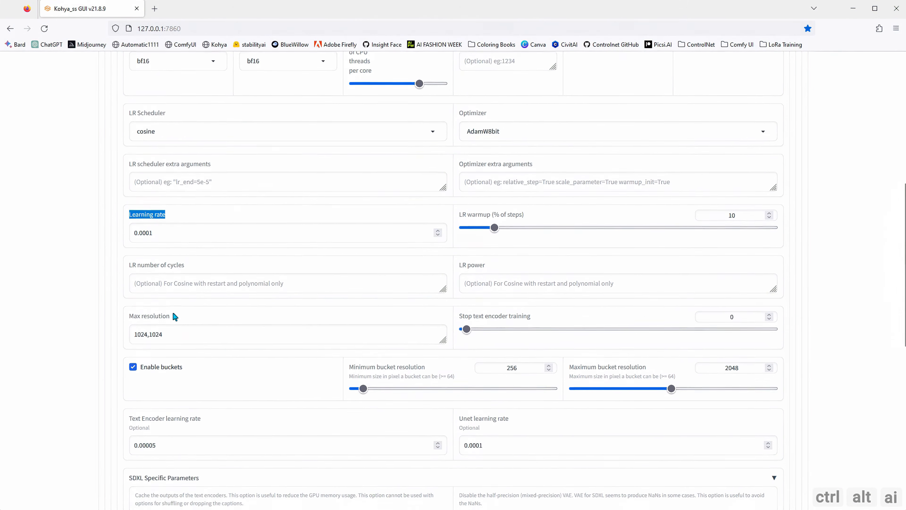
{"action": "left_click_drag", "start_coordinate": [130, 372], "coordinate": [203, 373]}
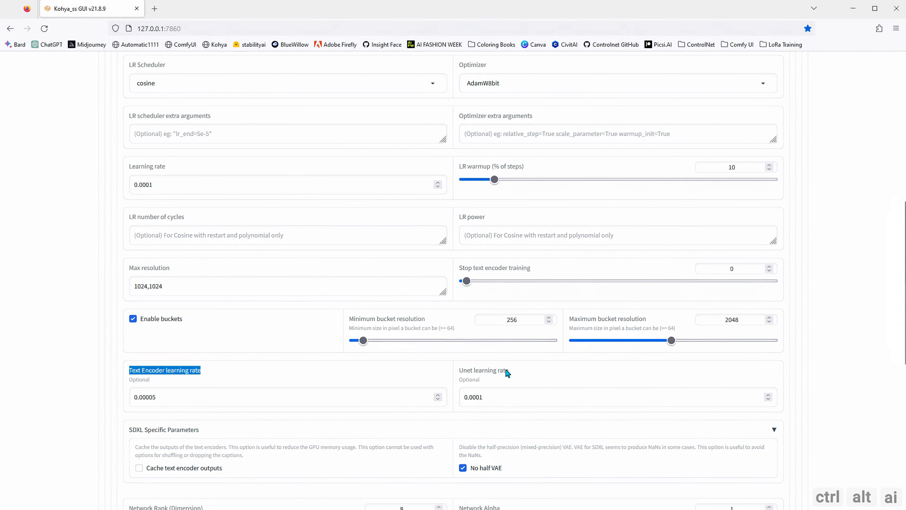
{"action": "left_click_drag", "start_coordinate": [516, 373], "coordinate": [459, 376]}
{"action": "left_click", "coordinate": [444, 376]}
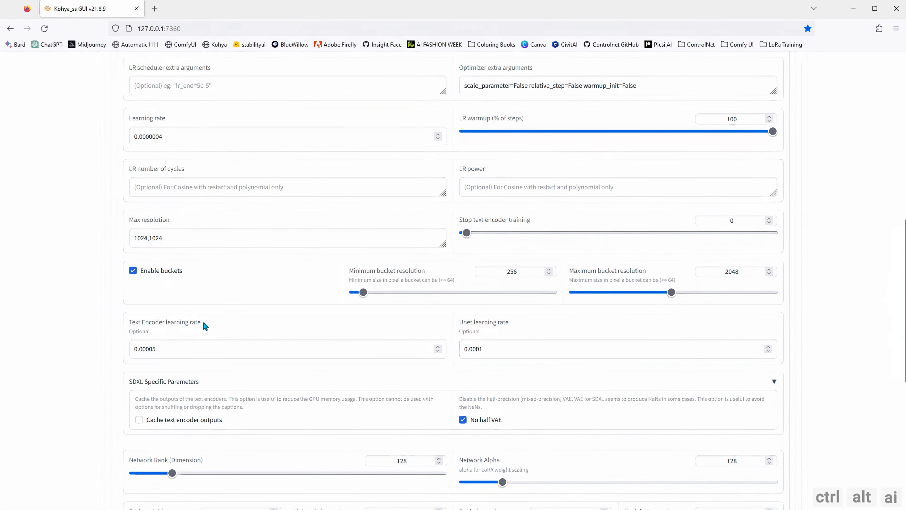
Enter 5e-5 as the Text Encoder learning rate, and evaluate 5e-5 in the scientific Calculator to copy its decimal form.
{"action": "left_click_drag", "start_coordinate": [202, 323], "coordinate": [119, 352]}
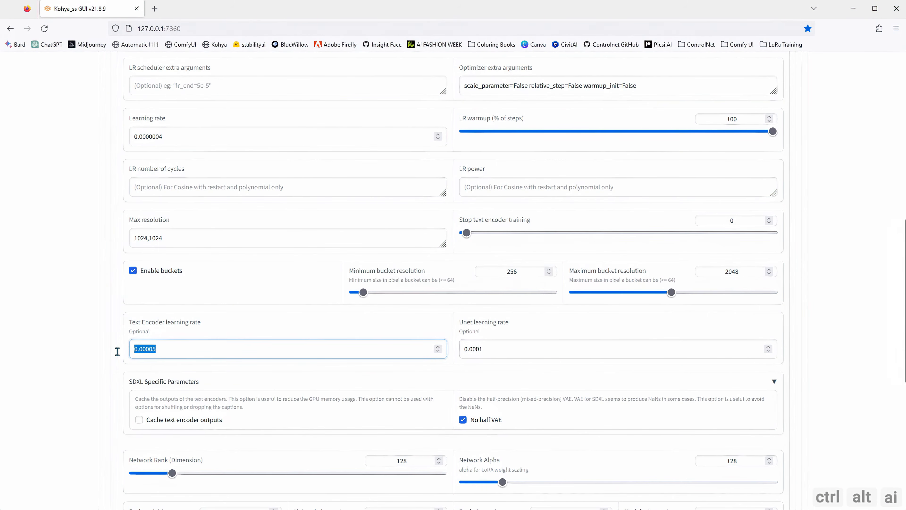
{"action": "type", "text": "5e-5"}
{"action": "key", "text": "XF86Calculator"}
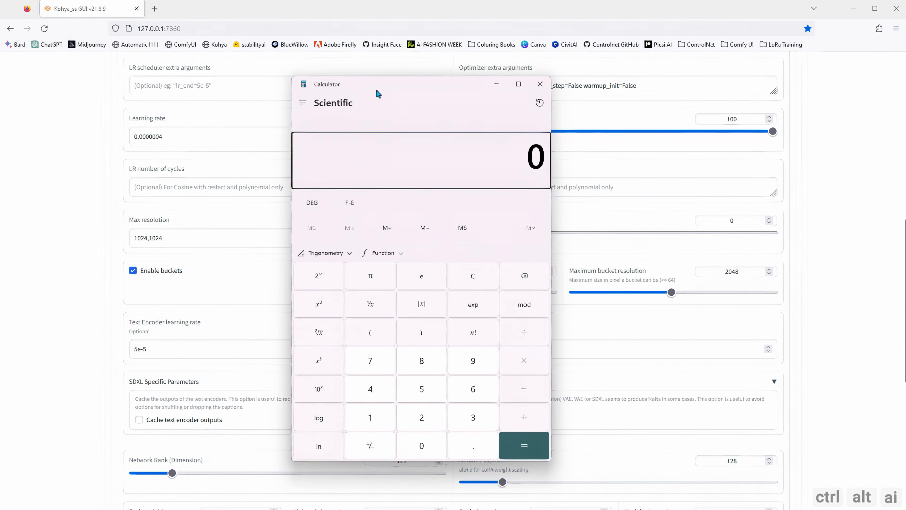
{"action": "left_click_drag", "start_coordinate": [376, 89], "coordinate": [408, 89]}
{"action": "left_click", "coordinate": [452, 392]}
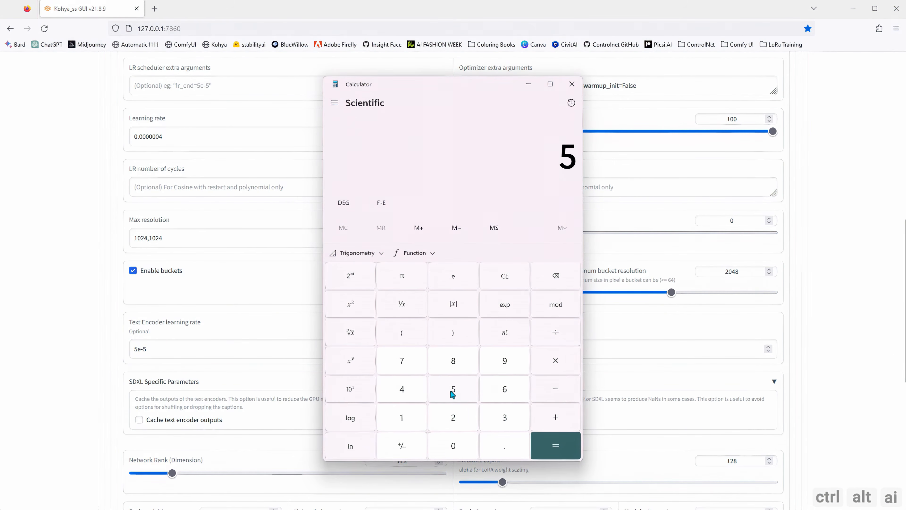
{"action": "left_click", "coordinate": [506, 307]}
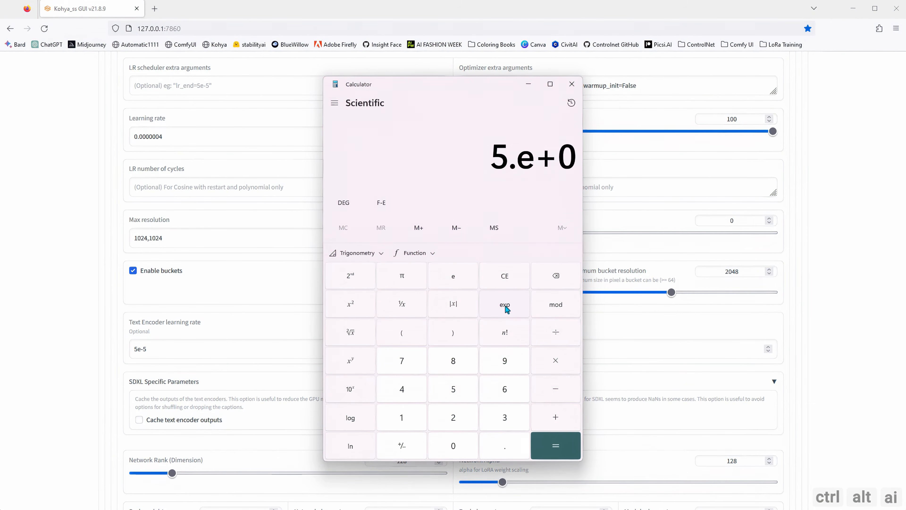
{"action": "left_click", "coordinate": [405, 446]}
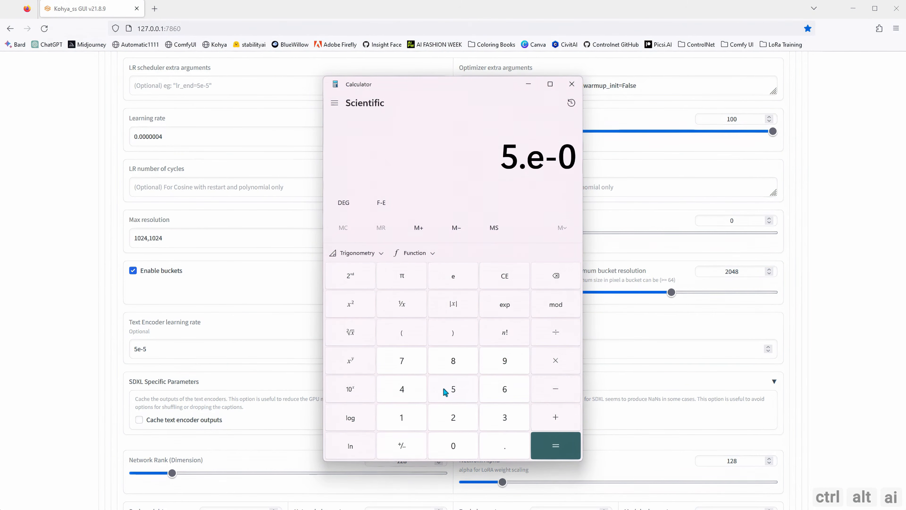
{"action": "left_click", "coordinate": [451, 390]}
{"action": "left_click", "coordinate": [539, 447]}
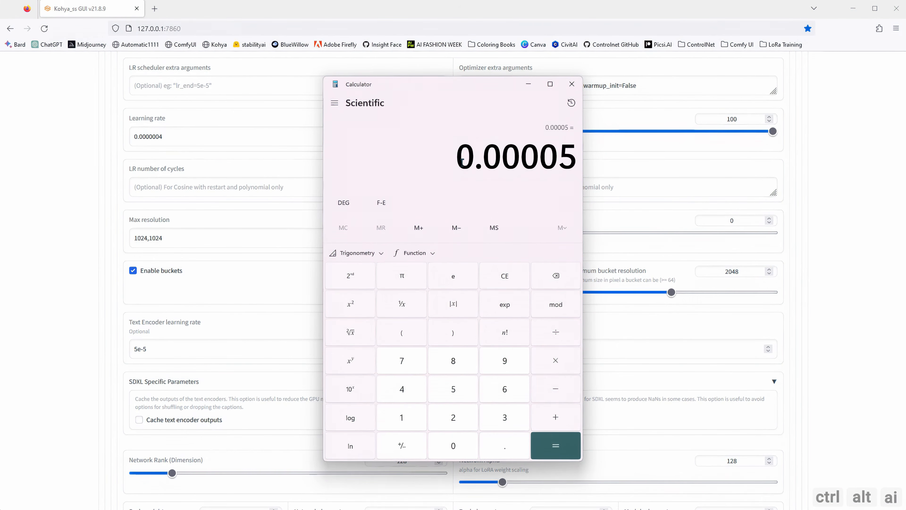
{"action": "key", "text": "ctrl+c"}
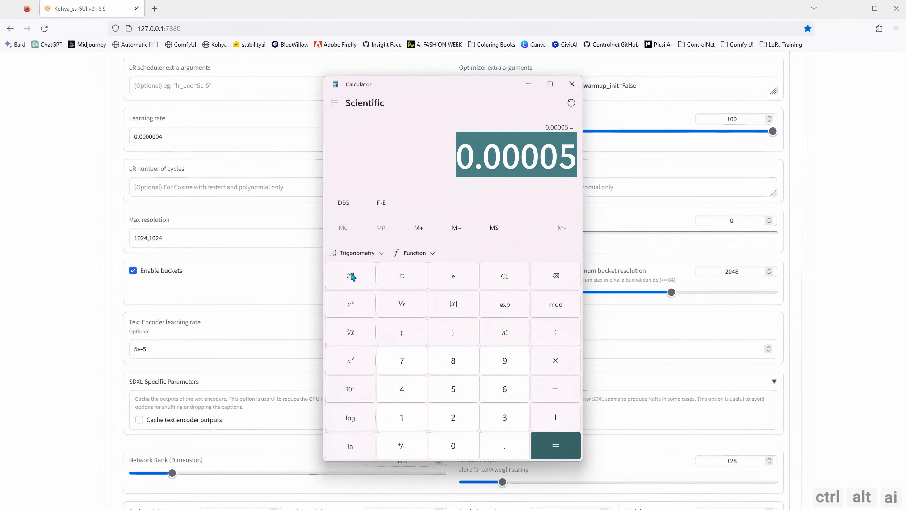
Back in Kohya_ss, replace the Text Encoder learning rate with the copied 0.00005 and enter 1e-4 as the Unet learning rate.
{"action": "left_click", "coordinate": [188, 353]}
{"action": "left_click_drag", "start_coordinate": [175, 352], "coordinate": [115, 352]}
{"action": "key", "text": "ctrl+v"}
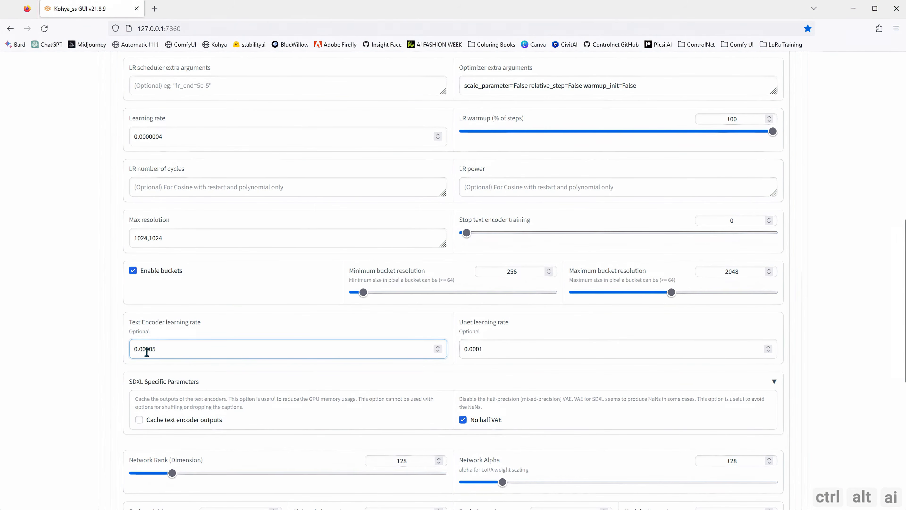
{"action": "left_click_drag", "start_coordinate": [498, 351], "coordinate": [432, 353]}
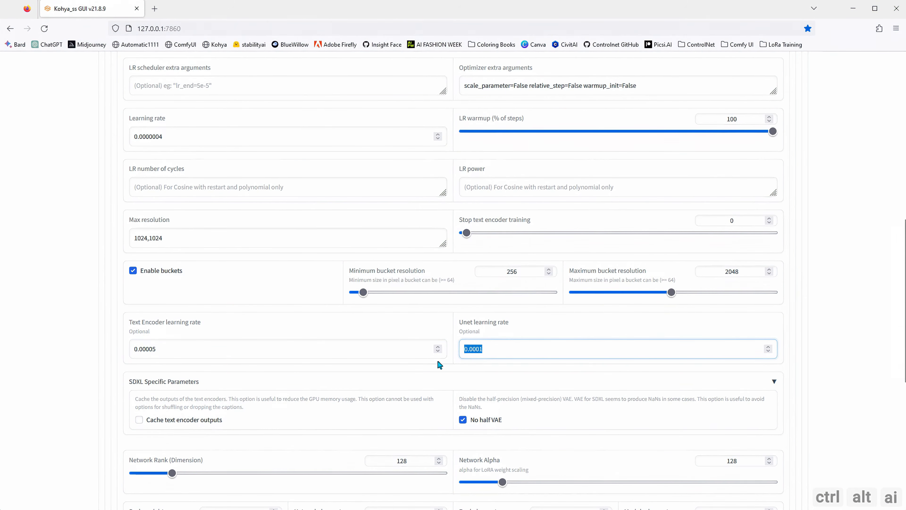
{"action": "type", "text": "1e-4"}
Switch to Calculator, clear the display, evaluate 1e-4 and copy its decimal form.
{"action": "left_click", "coordinate": [460, 508]}
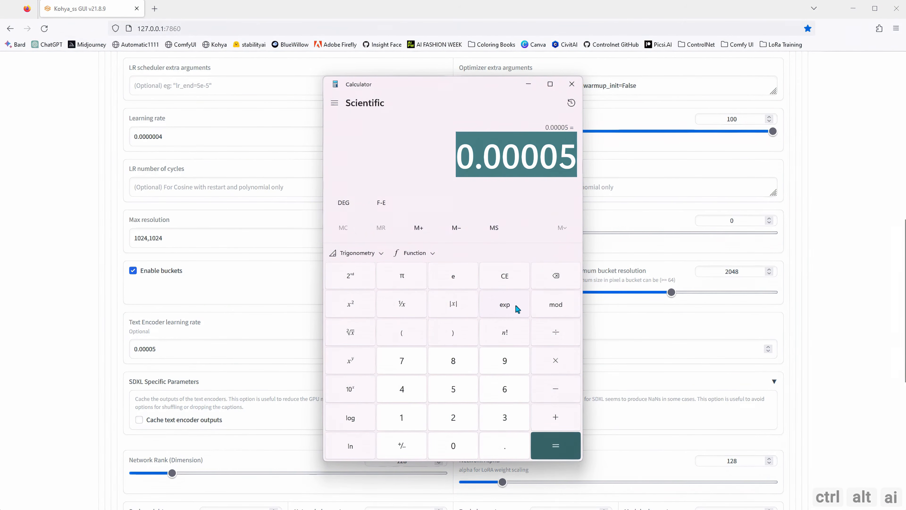
{"action": "left_click", "coordinate": [504, 277]}
{"action": "left_click", "coordinate": [411, 421]}
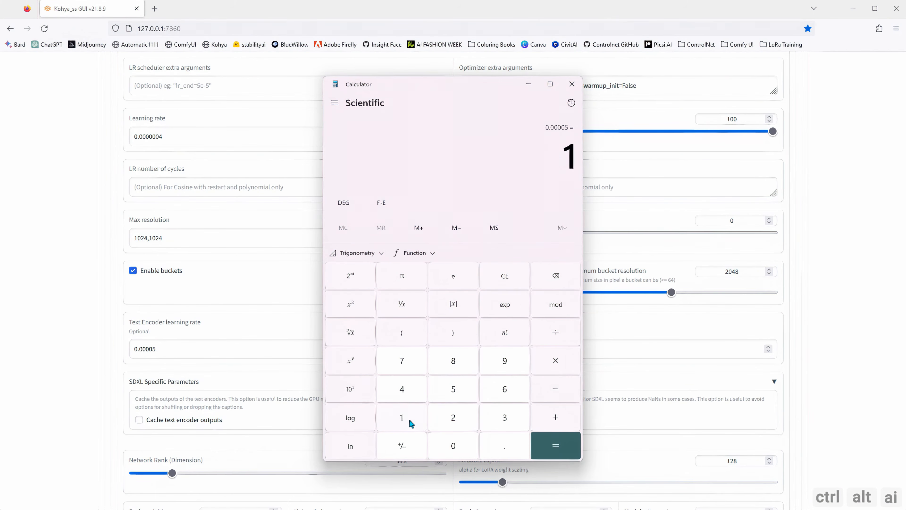
{"action": "left_click", "coordinate": [505, 305]}
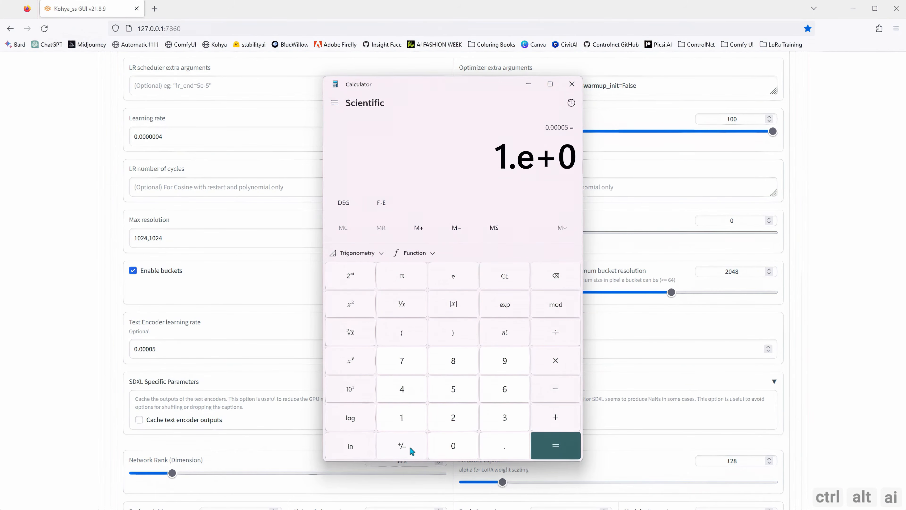
{"action": "left_click", "coordinate": [402, 445]}
{"action": "left_click", "coordinate": [403, 391]}
{"action": "left_click", "coordinate": [548, 446]}
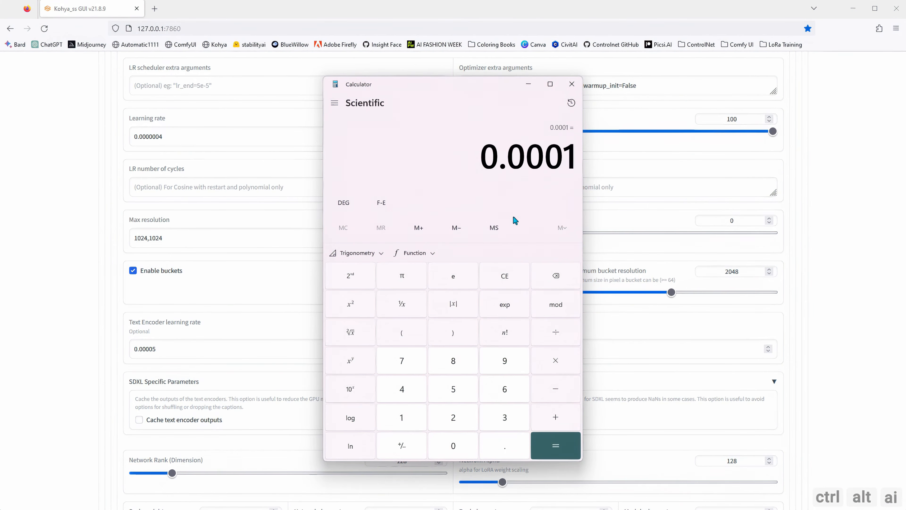
{"action": "left_click_drag", "start_coordinate": [490, 160], "coordinate": [575, 160]}
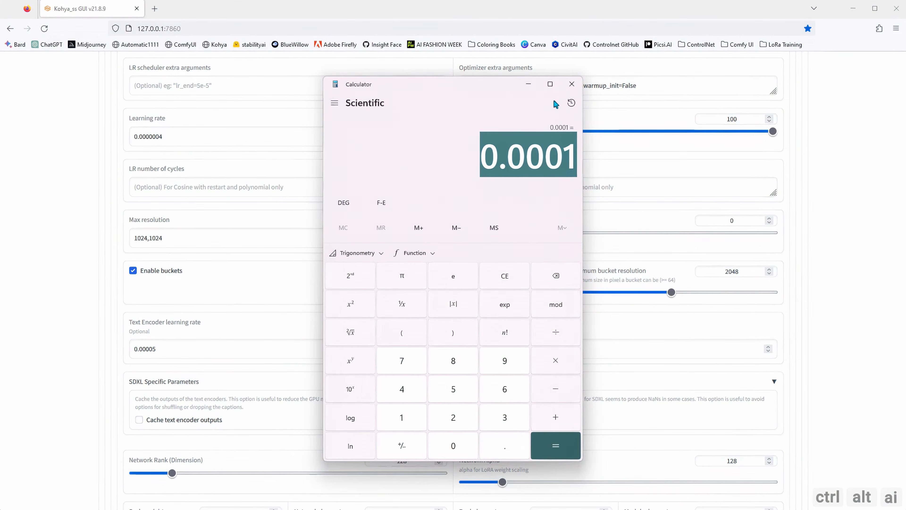
Minimize Calculator and replace the Unet learning rate in Kohya_ss with the copied 0.0001.
{"action": "left_click", "coordinate": [531, 87]}
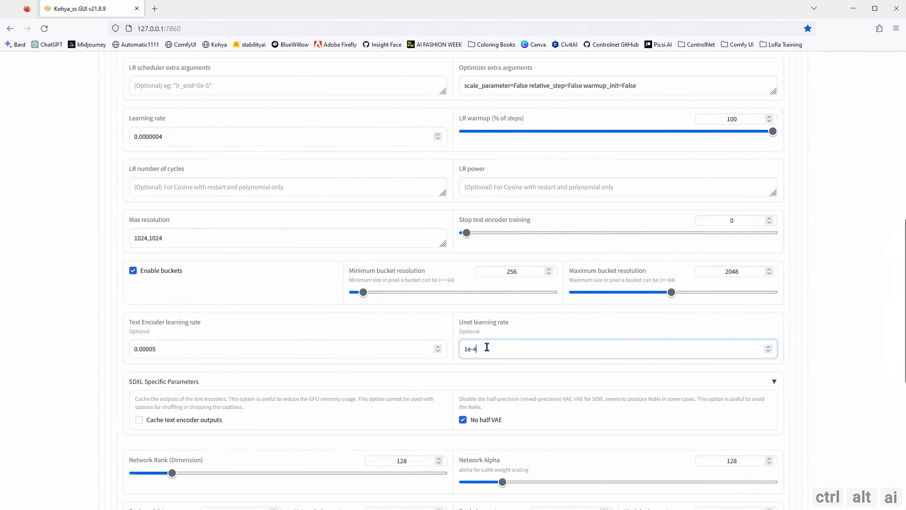
{"action": "left_click_drag", "start_coordinate": [492, 349], "coordinate": [438, 351]}
{"action": "key", "text": "ctrl+v"}
{"action": "left_click", "coordinate": [458, 374]}
{"action": "scroll", "coordinate": [330, 308], "scroll_direction": "down", "scroll_amount": 5}
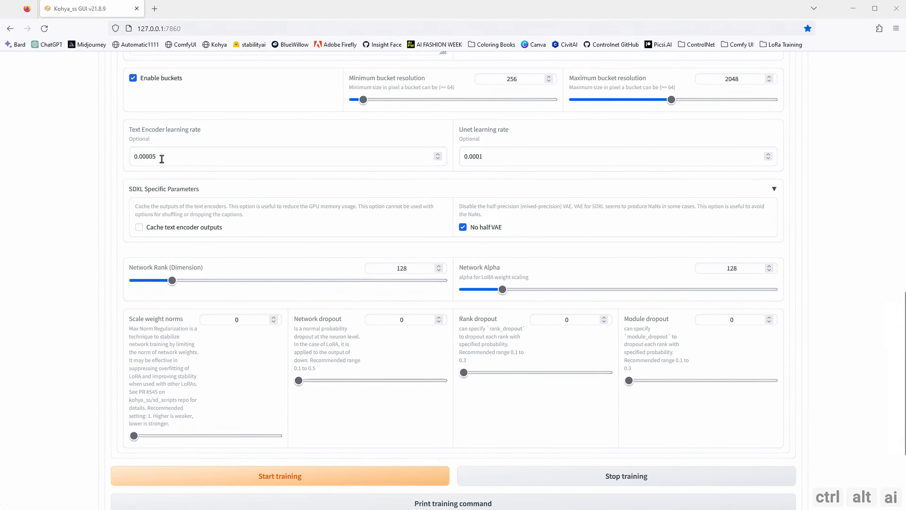
Enter 4e-7 as the Text Encoder learning rate and copy the same value into the main Learning rate.
{"action": "left_click_drag", "start_coordinate": [162, 159], "coordinate": [85, 161]}
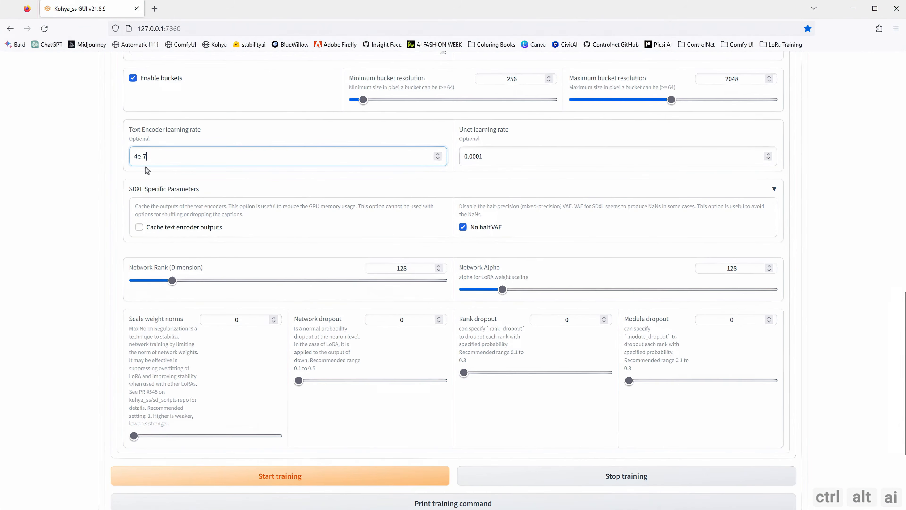
{"action": "double_click", "coordinate": [159, 157]}
{"action": "scroll", "coordinate": [154, 196], "scroll_direction": "up", "scroll_amount": 4}
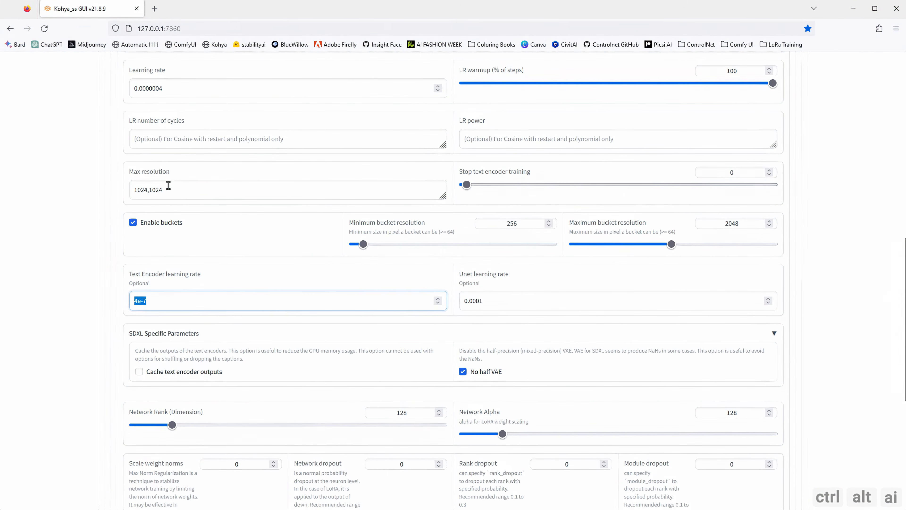
{"action": "scroll", "coordinate": [171, 159], "scroll_direction": "up", "scroll_amount": 1}
{"action": "left_click_drag", "start_coordinate": [172, 138], "coordinate": [85, 138]}
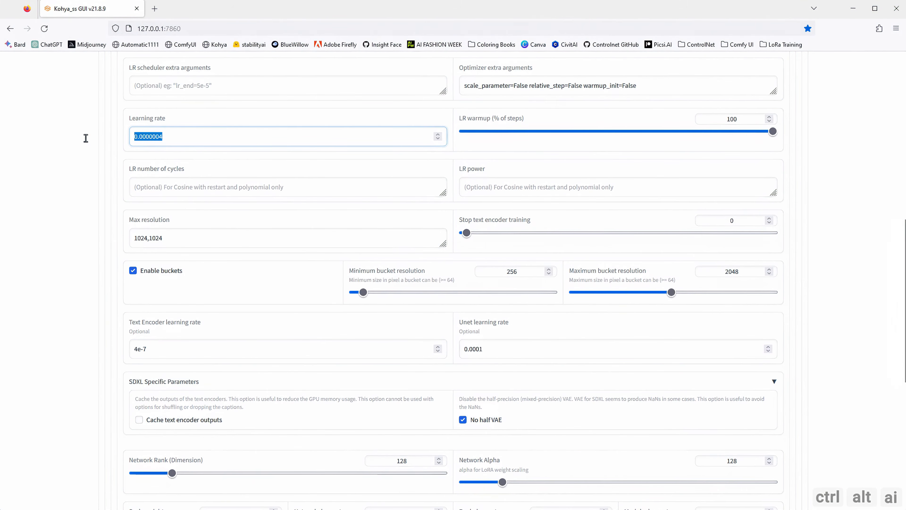
{"action": "key", "text": "ctrl+v"}
Switch to Calculator, clear the display, evaluate 4e-7 and copy its decimal form.
{"action": "scroll", "coordinate": [93, 244], "scroll_direction": "down", "scroll_amount": 4}
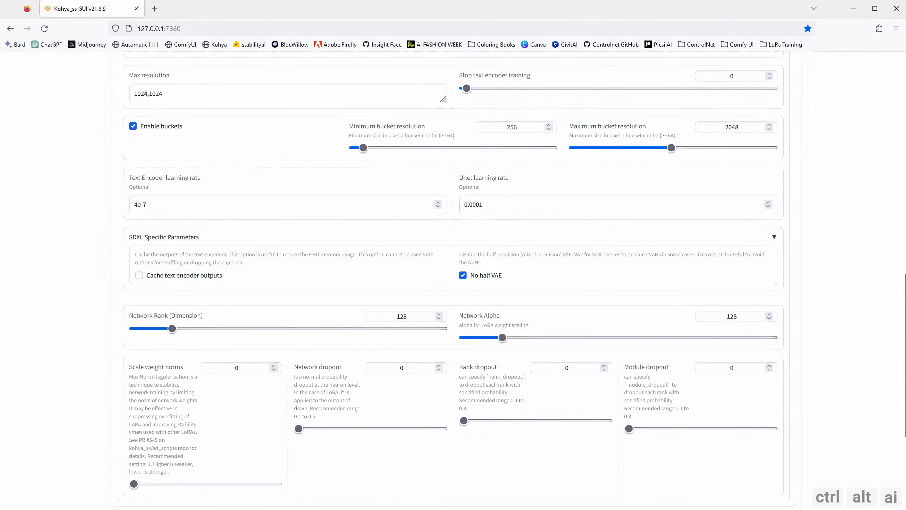
{"action": "left_click", "coordinate": [352, 509]}
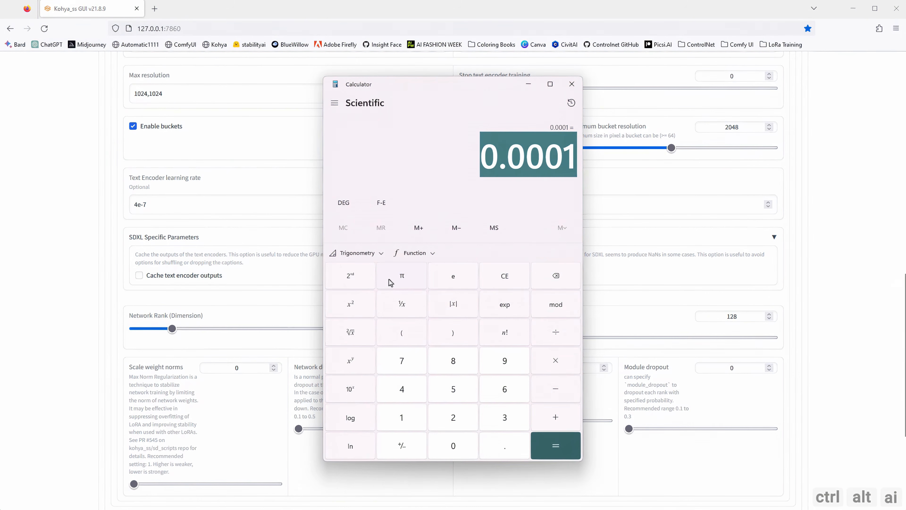
{"action": "left_click", "coordinate": [499, 276]}
{"action": "left_click", "coordinate": [403, 390]}
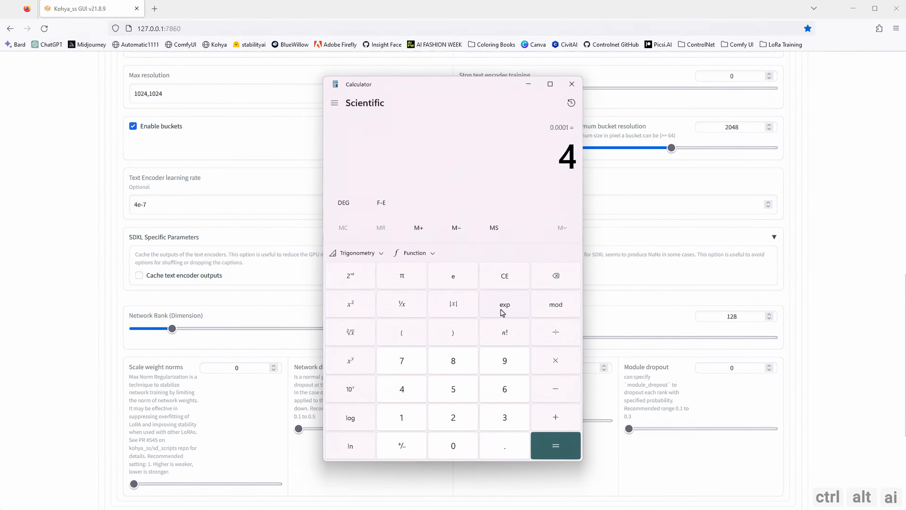
{"action": "left_click", "coordinate": [503, 310]}
{"action": "left_click", "coordinate": [414, 445]}
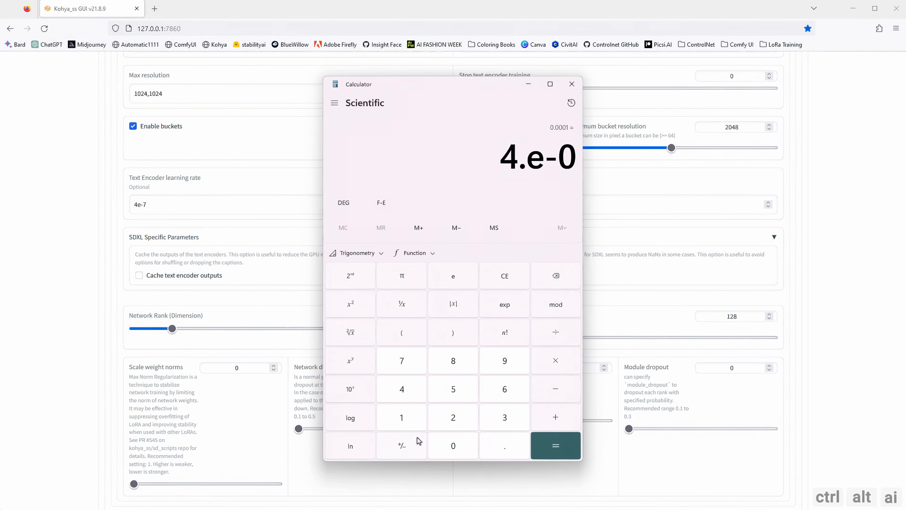
{"action": "left_click", "coordinate": [407, 364]}
{"action": "left_click", "coordinate": [545, 448]}
{"action": "left_click_drag", "start_coordinate": [422, 163], "coordinate": [571, 157]}
{"action": "key", "text": "ctrl+c"}
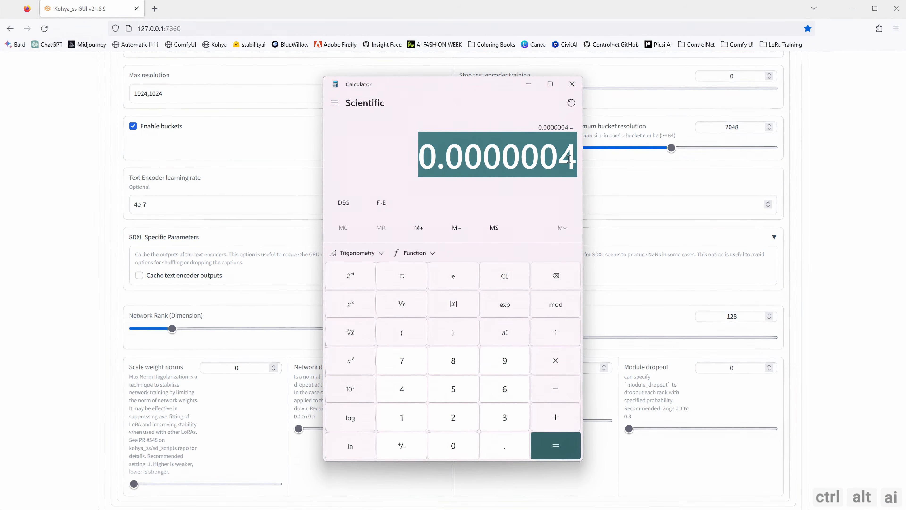
Close Calculator and replace the Text Encoder learning rate in Kohya_ss with the copied 0.0000004.
{"action": "left_click", "coordinate": [571, 87]}
{"action": "left_click_drag", "start_coordinate": [182, 205], "coordinate": [96, 204]}
{"action": "key", "text": "ctrl+v"}
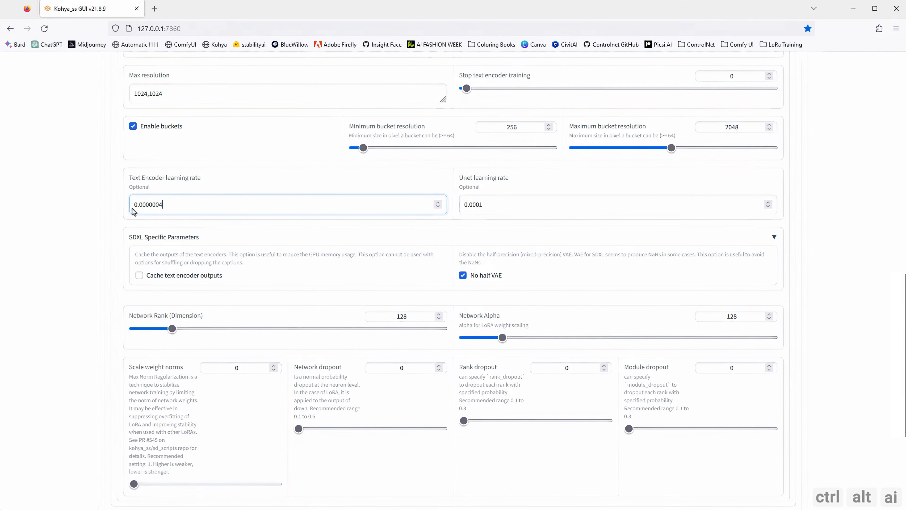
{"action": "key", "text": "ctrl+a"}
{"action": "type", "text": "3"}
{"action": "scroll", "coordinate": [202, 208], "scroll_direction": "up", "scroll_amount": 1}
{"action": "left_click_drag", "start_coordinate": [184, 206], "coordinate": [76, 205]}
{"action": "key", "text": "ctrl+v"}
{"action": "left_click", "coordinate": [99, 188]}
Replace the main Learning rate with the copied 0.0000004.
{"action": "scroll", "coordinate": [152, 195], "scroll_direction": "up", "scroll_amount": 3}
{"action": "scroll", "coordinate": [153, 195], "scroll_direction": "up", "scroll_amount": 3}
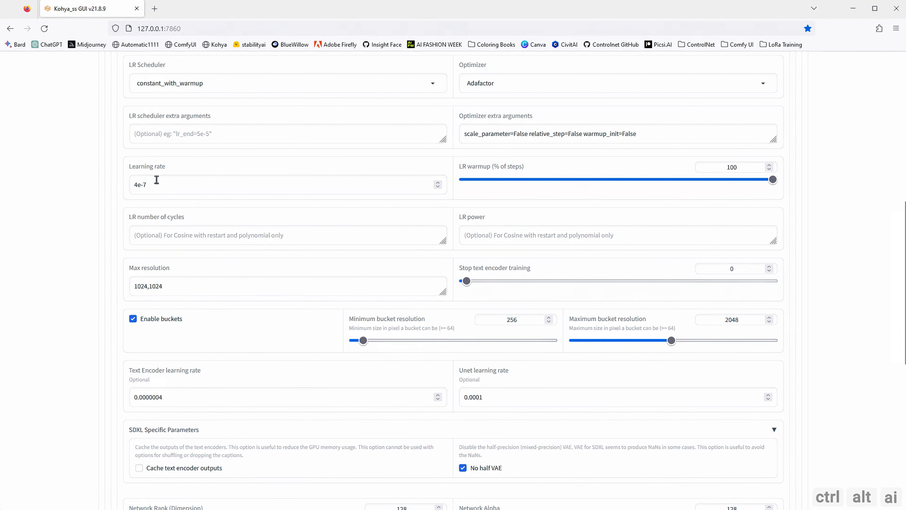
{"action": "left_click_drag", "start_coordinate": [156, 182], "coordinate": [81, 188]}
{"action": "key", "text": "ctrl+v"}
{"action": "left_click", "coordinate": [80, 198]}
Set the Network Rank (Dimension) to 128.
{"action": "scroll", "coordinate": [246, 260], "scroll_direction": "down", "scroll_amount": 1}
{"action": "scroll", "coordinate": [246, 260], "scroll_direction": "down", "scroll_amount": 3}
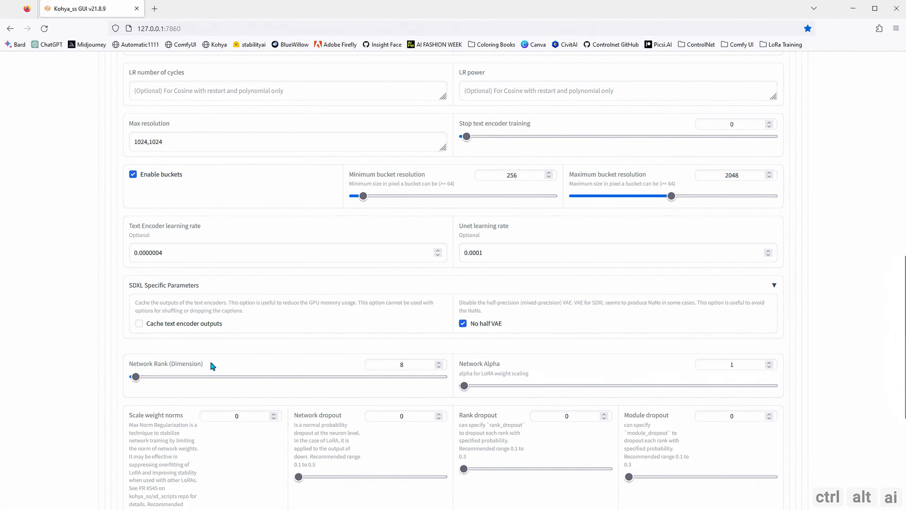
{"action": "left_click_drag", "start_coordinate": [207, 364], "coordinate": [126, 369]}
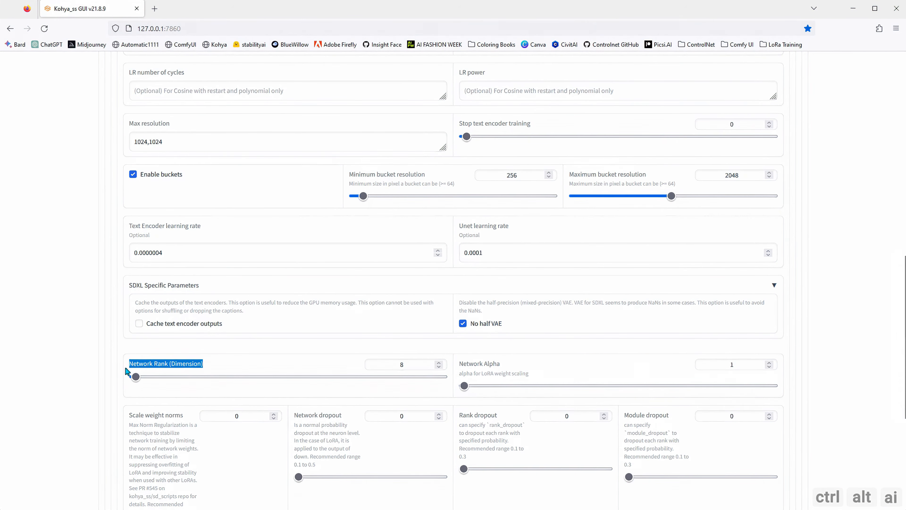
{"action": "left_click", "coordinate": [406, 365]}
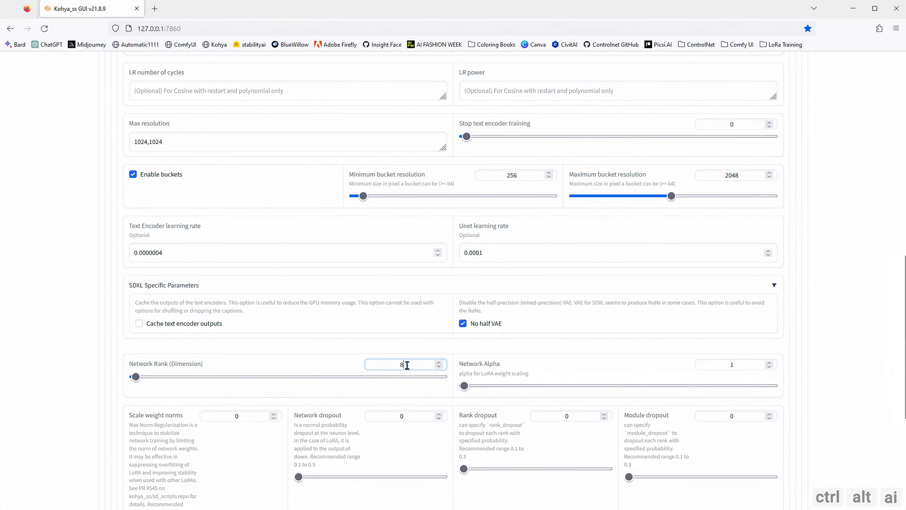
{"action": "key", "text": "BackSpace"}
{"action": "type", "text": "128"}
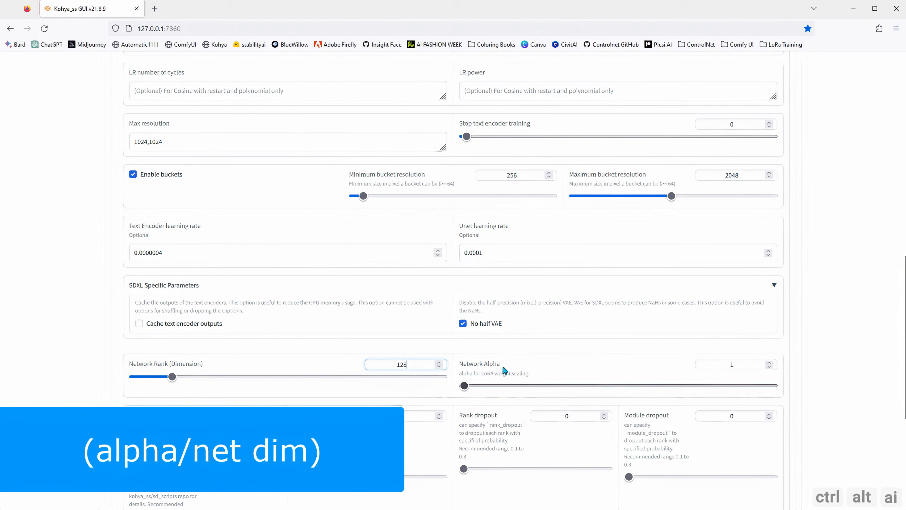
Set the Network Alpha to 128.
{"action": "left_click_drag", "start_coordinate": [505, 370], "coordinate": [462, 368]}
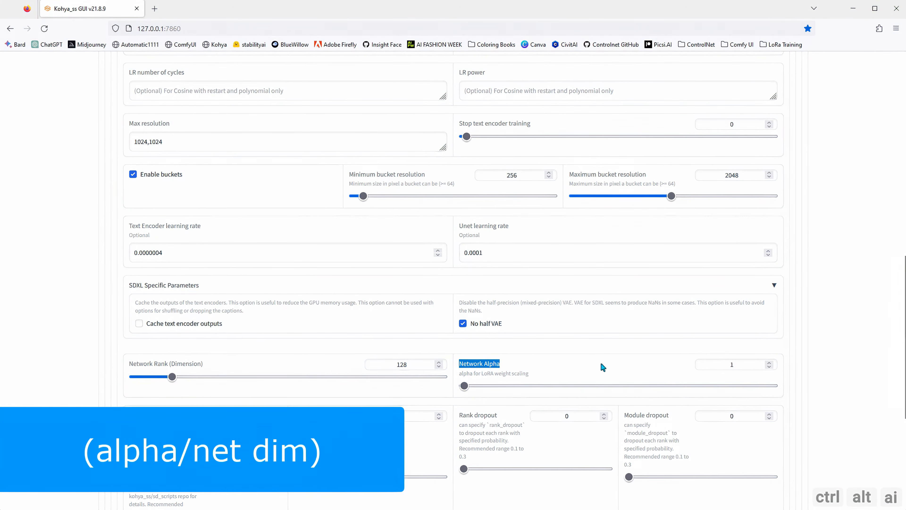
{"action": "left_click", "coordinate": [738, 365]}
{"action": "type", "text": "2"}
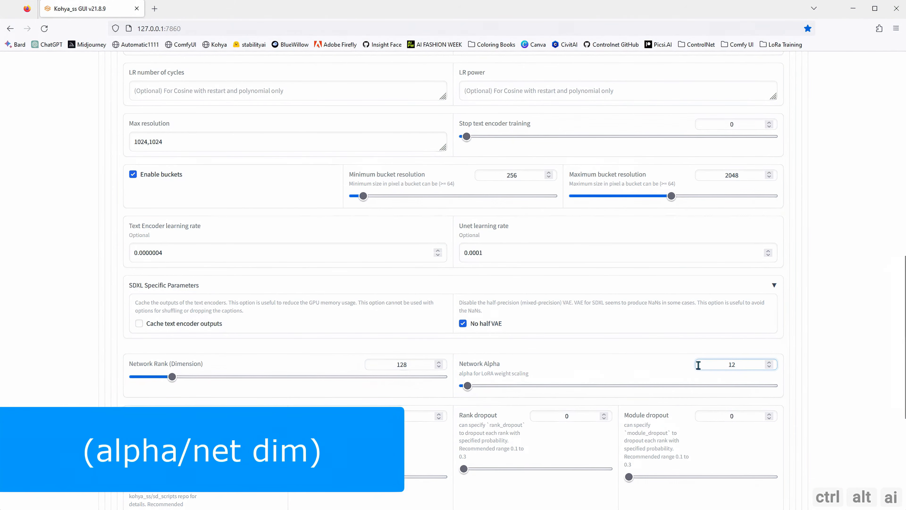
{"action": "type", "text": "8"}
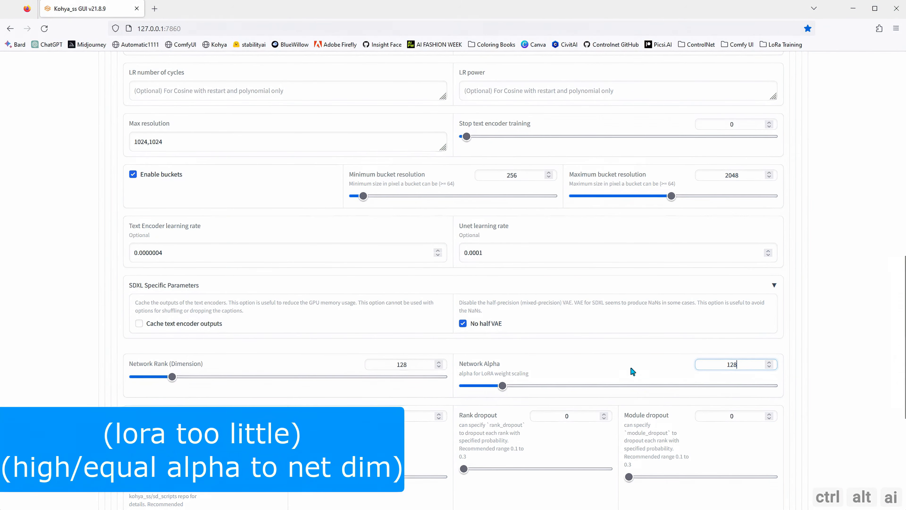
{"action": "left_click", "coordinate": [819, 373]}
In the advanced parameters, enable Memory efficient attention, and switch Gradient checkpointing on and back off.
{"action": "scroll", "coordinate": [820, 374], "scroll_direction": "down", "scroll_amount": 1}
{"action": "scroll", "coordinate": [820, 374], "scroll_direction": "down", "scroll_amount": 5}
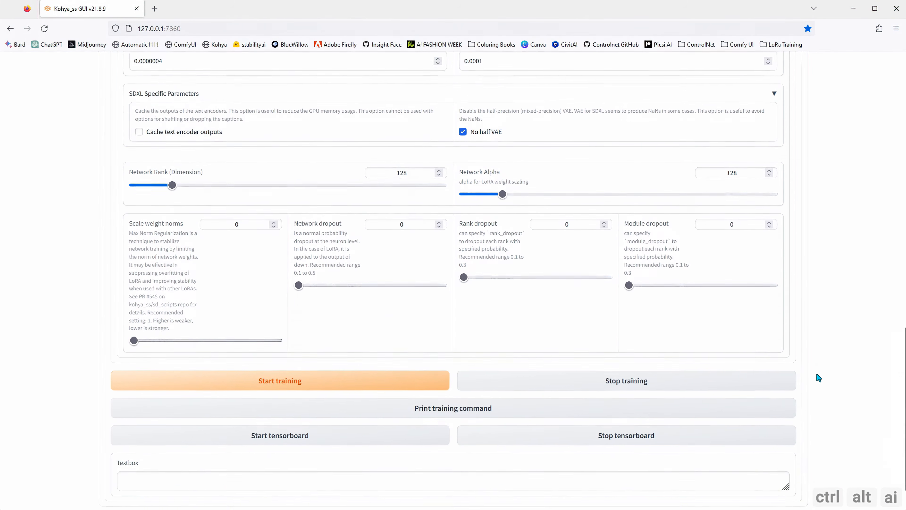
{"action": "scroll", "coordinate": [819, 374], "scroll_direction": "up", "scroll_amount": 6}
{"action": "scroll", "coordinate": [819, 378], "scroll_direction": "up", "scroll_amount": 2}
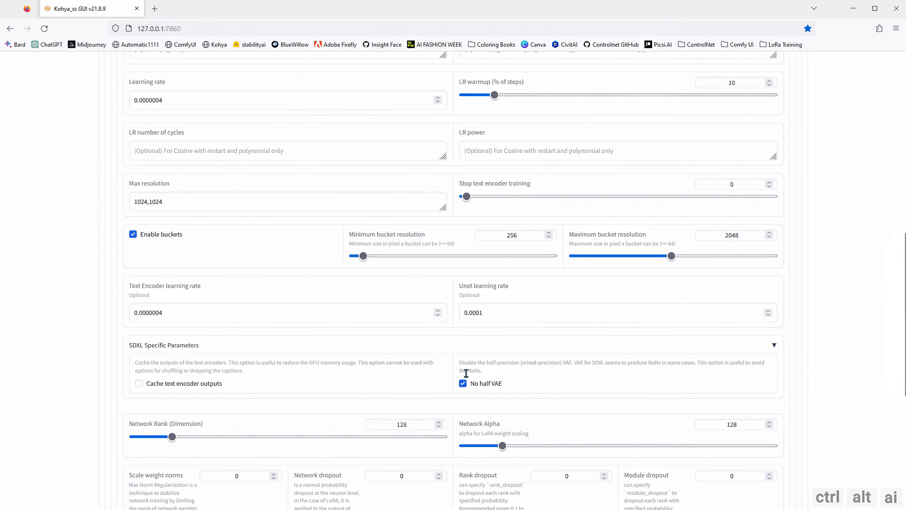
{"action": "scroll", "coordinate": [456, 375], "scroll_direction": "up", "scroll_amount": 2}
{"action": "scroll", "coordinate": [456, 375], "scroll_direction": "up", "scroll_amount": 6}
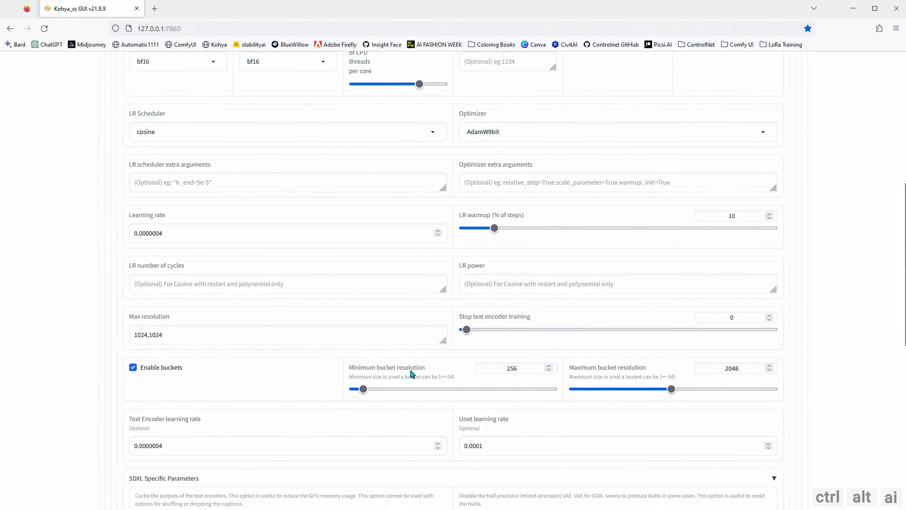
{"action": "scroll", "coordinate": [411, 367], "scroll_direction": "up", "scroll_amount": 10}
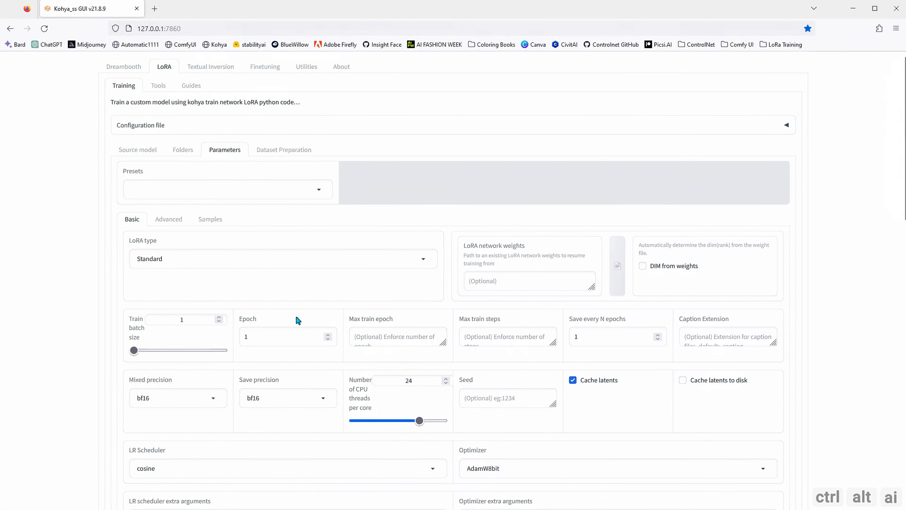
{"action": "left_click", "coordinate": [164, 222]}
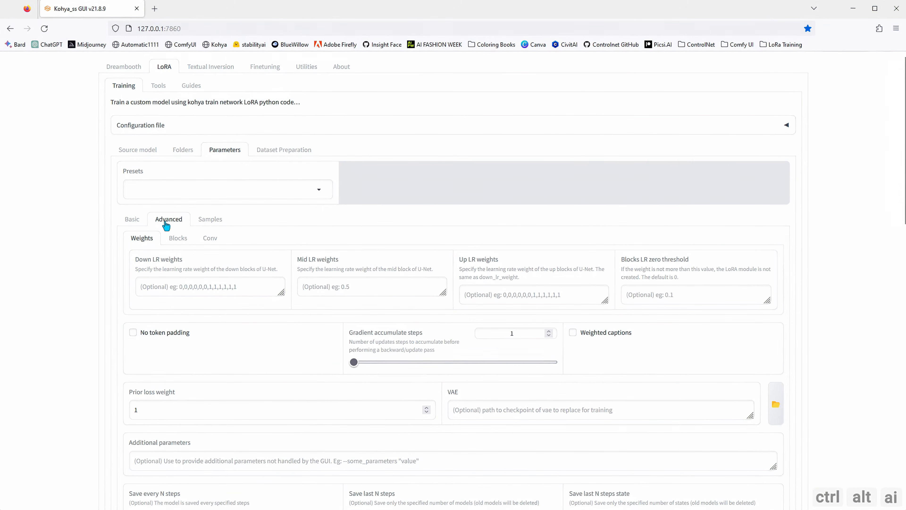
{"action": "scroll", "coordinate": [250, 343], "scroll_direction": "down", "scroll_amount": 5}
{"action": "scroll", "coordinate": [259, 328], "scroll_direction": "down", "scroll_amount": 4}
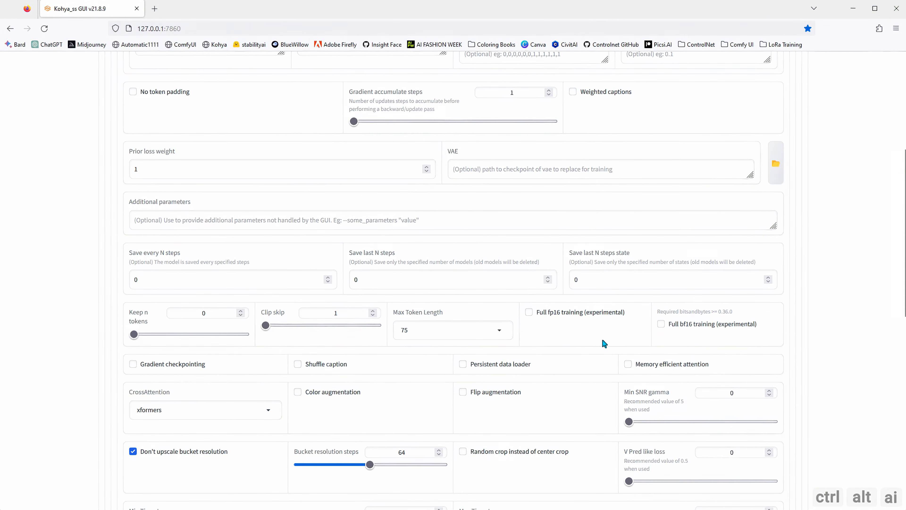
{"action": "left_click", "coordinate": [629, 365]}
{"action": "left_click", "coordinate": [133, 365]}
{"action": "left_click", "coordinate": [134, 364]}
Look through the remaining advanced training parameters and the sample generation settings.
{"action": "scroll", "coordinate": [185, 368], "scroll_direction": "down", "scroll_amount": 4}
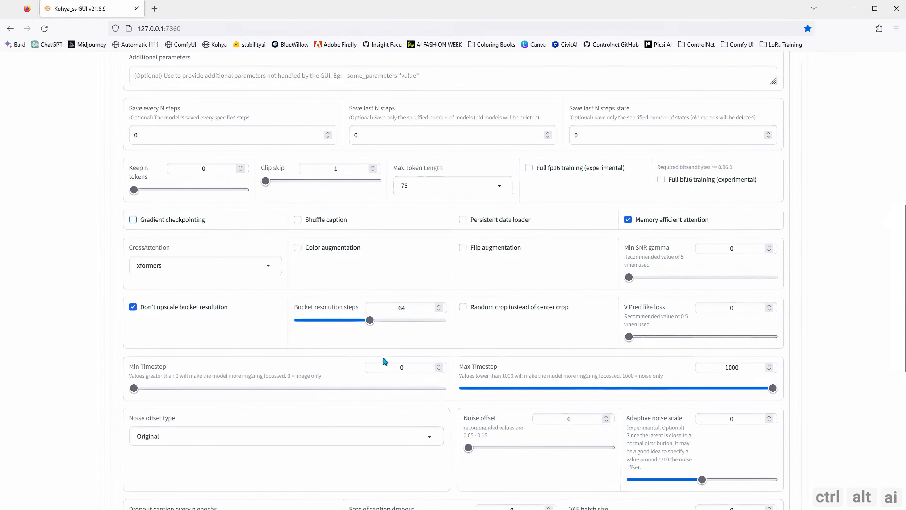
{"action": "scroll", "coordinate": [318, 362], "scroll_direction": "down", "scroll_amount": 4}
{"action": "scroll", "coordinate": [315, 361], "scroll_direction": "down", "scroll_amount": 4}
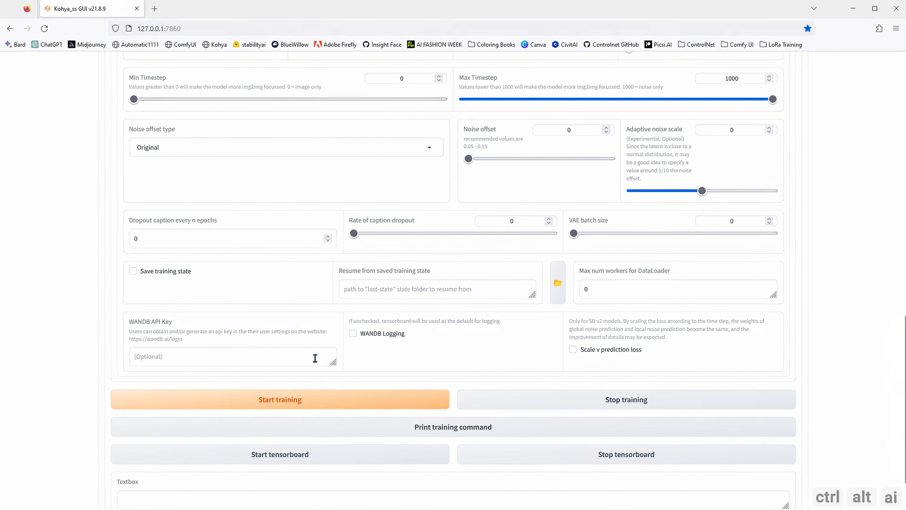
{"action": "scroll", "coordinate": [315, 358], "scroll_direction": "up", "scroll_amount": 19}
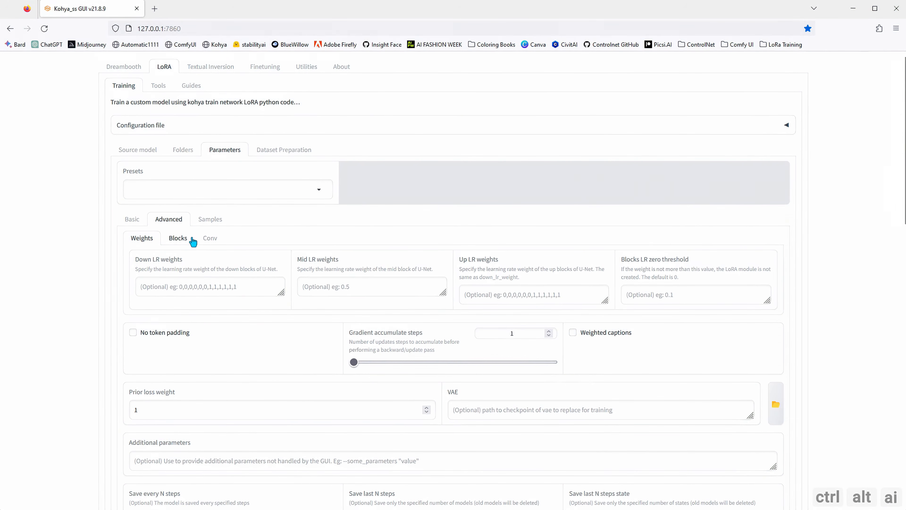
{"action": "left_click", "coordinate": [209, 222]}
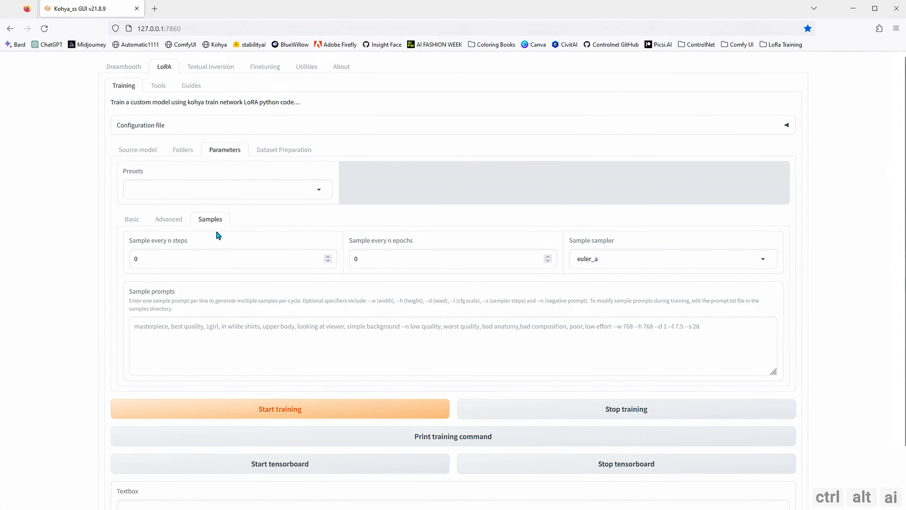
{"action": "left_click", "coordinate": [174, 223]}
In the basic parameters, set the LR Scheduler to constant_with_warmup and open the Optimizer choices.
{"action": "left_click", "coordinate": [135, 222]}
{"action": "scroll", "coordinate": [309, 361], "scroll_direction": "down", "scroll_amount": 8}
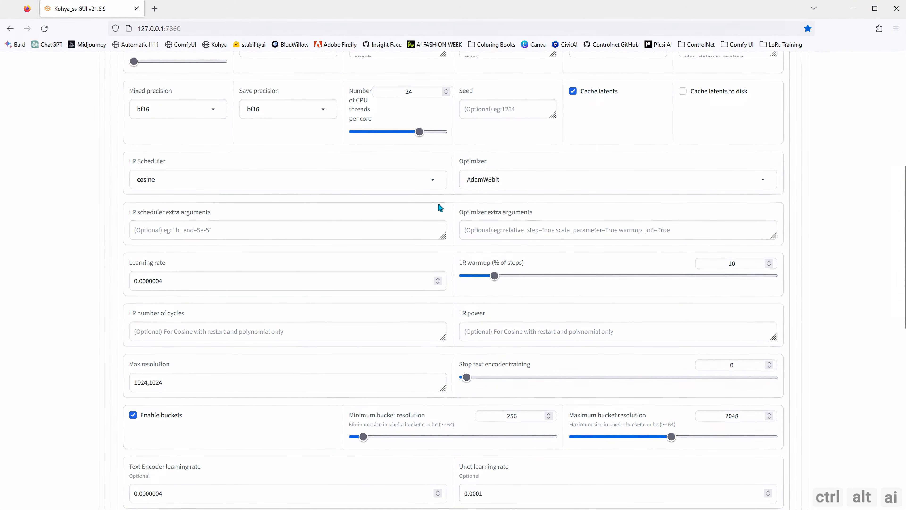
{"action": "left_click", "coordinate": [433, 182]}
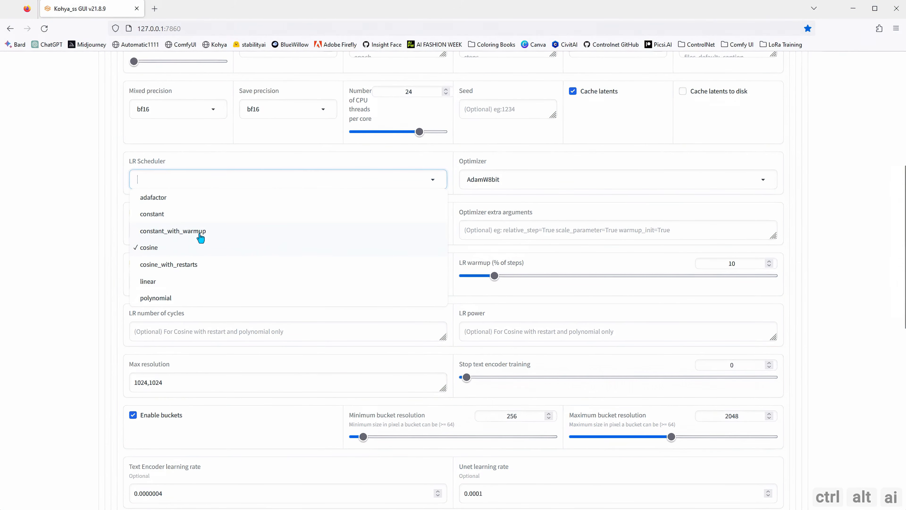
{"action": "left_click", "coordinate": [201, 232]}
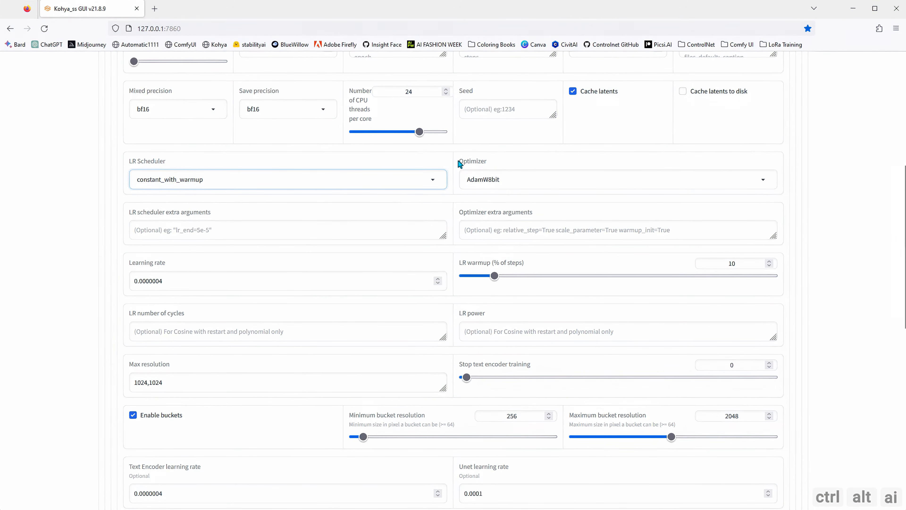
{"action": "left_click_drag", "start_coordinate": [459, 163], "coordinate": [558, 164]}
{"action": "left_click", "coordinate": [763, 178]}
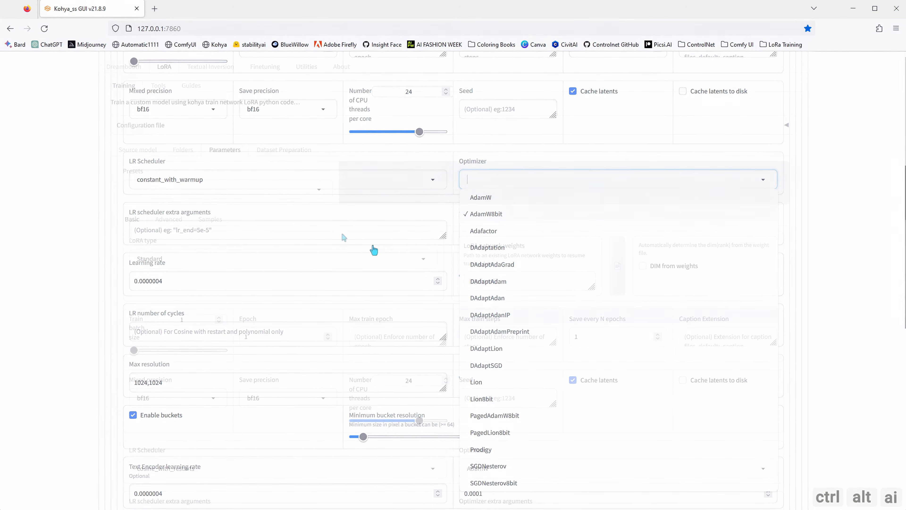
In the WD14 Captioning utility, choose the img subfolder "30_controlaltai woman" as the image folder to caption.
{"action": "left_click", "coordinate": [307, 67]}
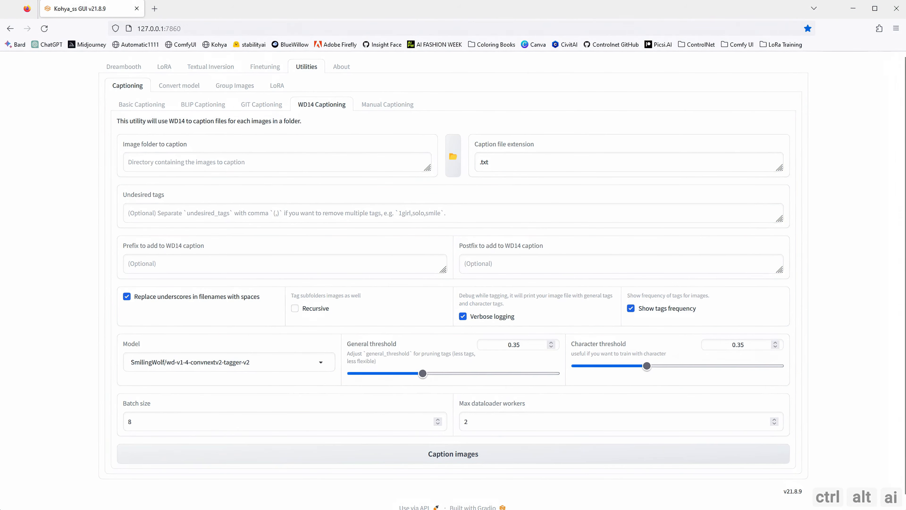
{"action": "left_click_drag", "start_coordinate": [0, 74], "coordinate": [446, 94]}
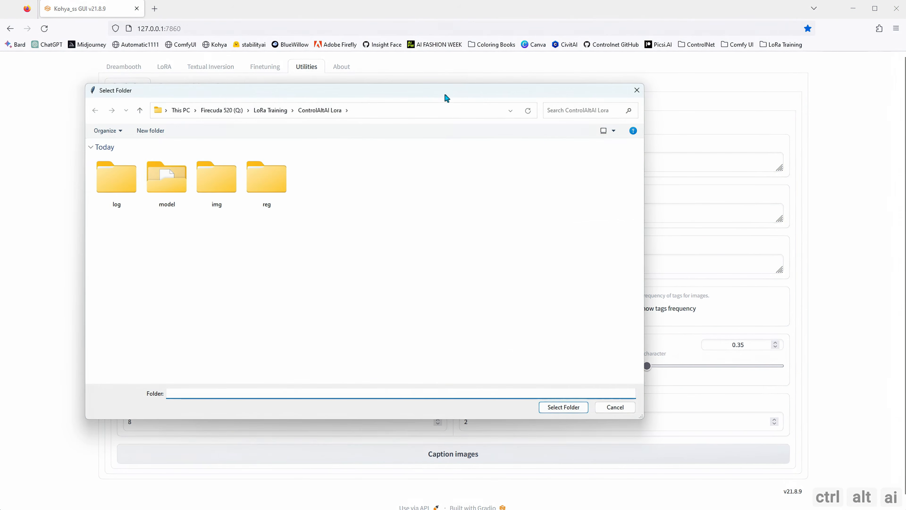
{"action": "double_click", "coordinate": [225, 187]}
{"action": "double_click", "coordinate": [147, 214]}
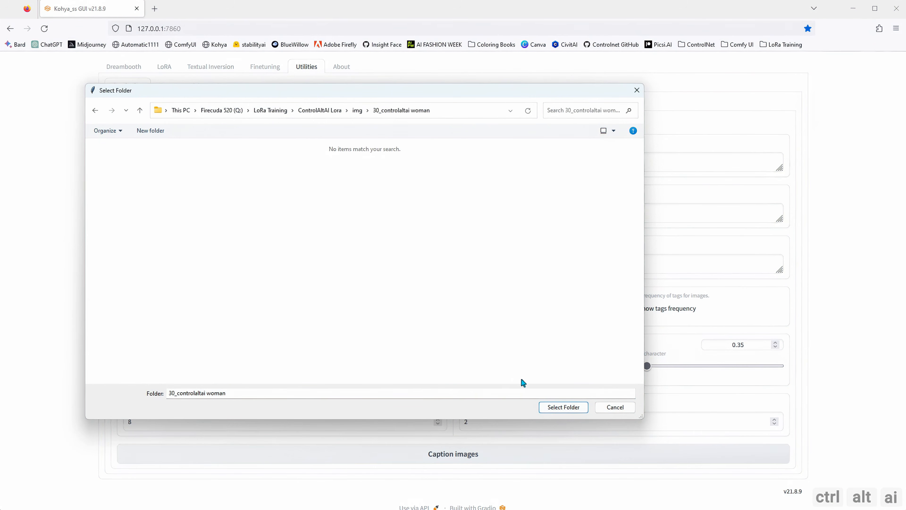
{"action": "left_click", "coordinate": [568, 411]}
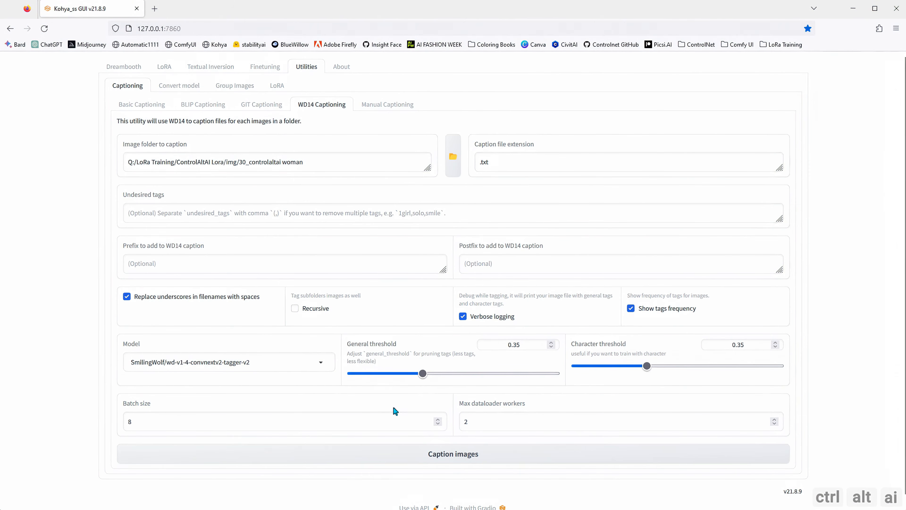
Run WD14 captioning on the chosen image folder and open the caption file 30.txt from that folder in Notepad.
{"action": "left_click", "coordinate": [461, 459]}
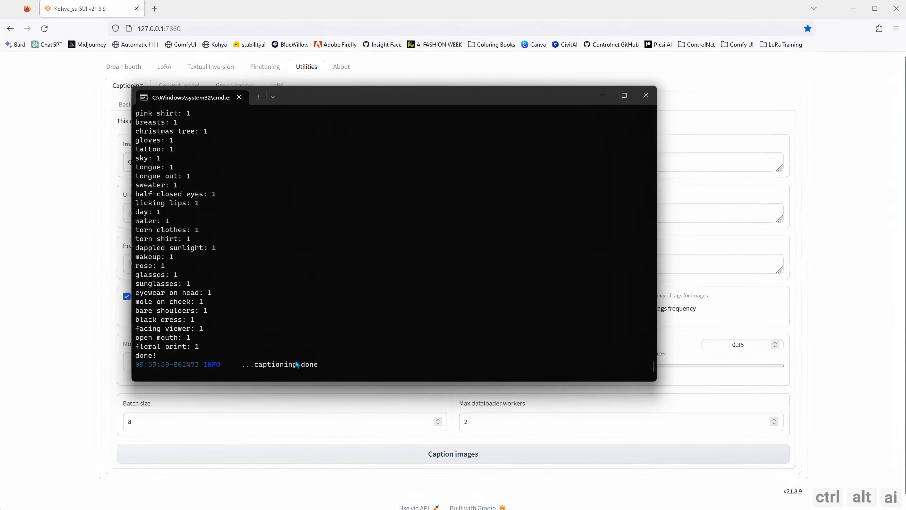
{"action": "left_click", "coordinate": [603, 95]}
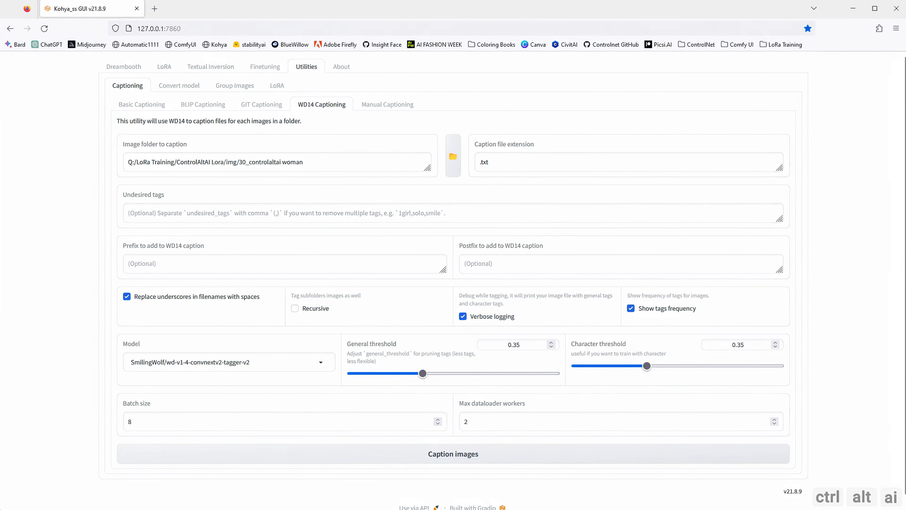
{"action": "key", "text": "alt+Tab"}
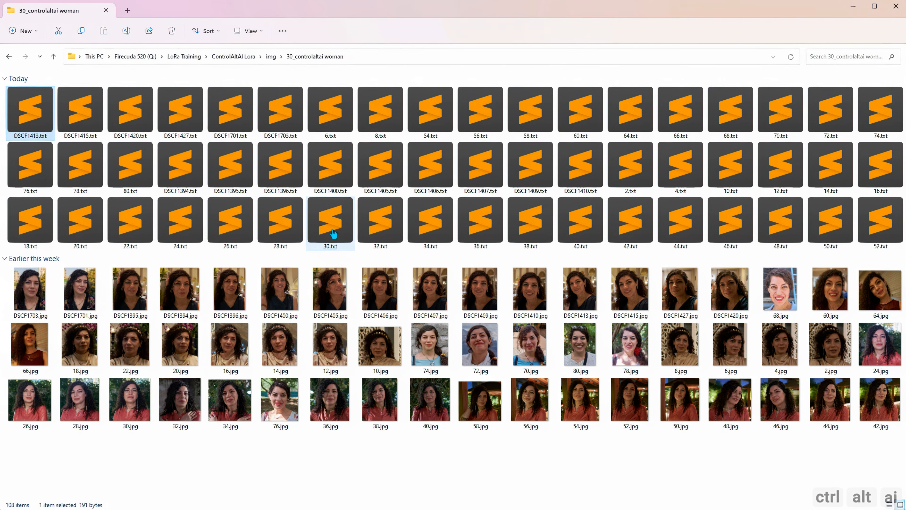
{"action": "right_click", "coordinate": [332, 230]}
{"action": "mouse_move", "coordinate": [447, 279]}
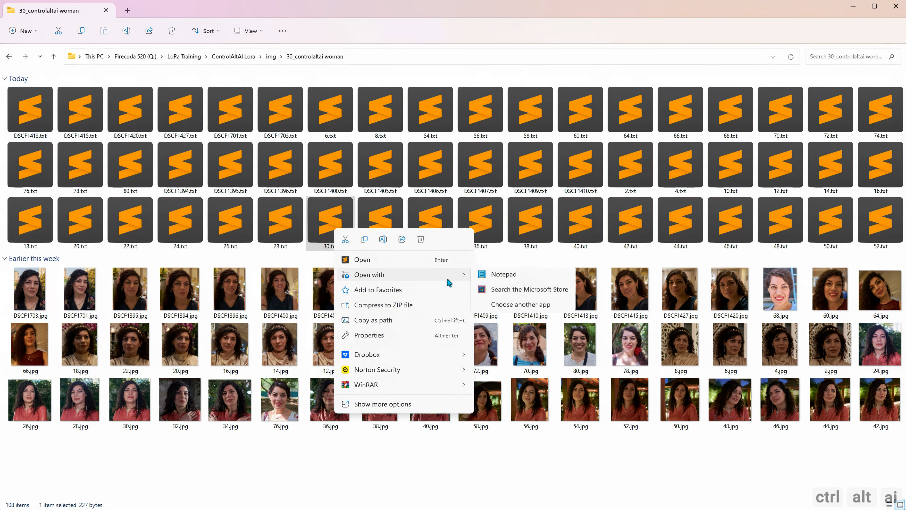
{"action": "left_click", "coordinate": [493, 278]}
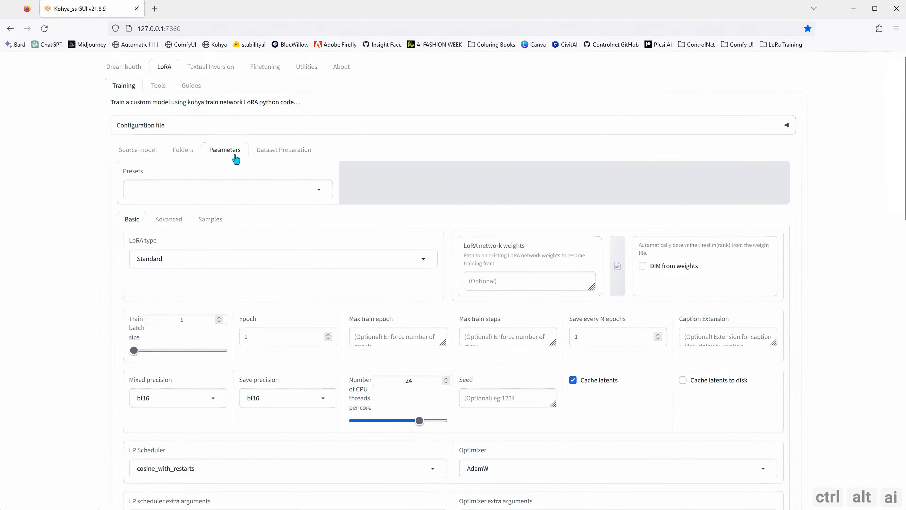
Print the LoRA training command from the dataset preparation page and check the max_train_steps calculation in the console.
{"action": "left_click", "coordinate": [260, 154]}
{"action": "scroll", "coordinate": [354, 311], "scroll_direction": "down", "scroll_amount": 5}
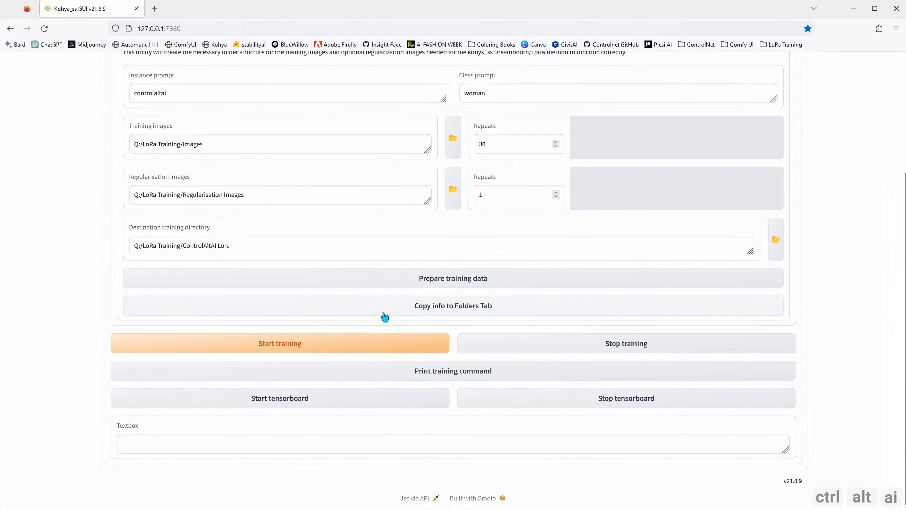
{"action": "left_click", "coordinate": [441, 378]}
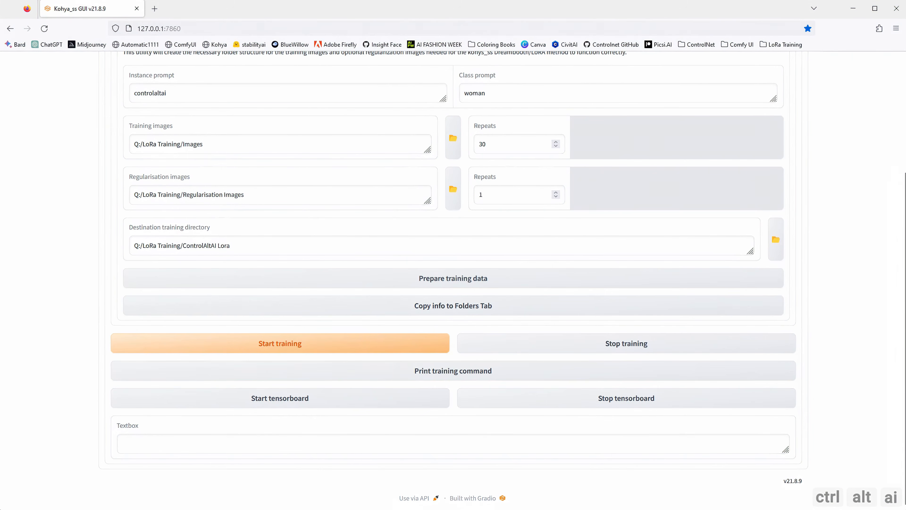
{"action": "key", "text": "alt+Tab"}
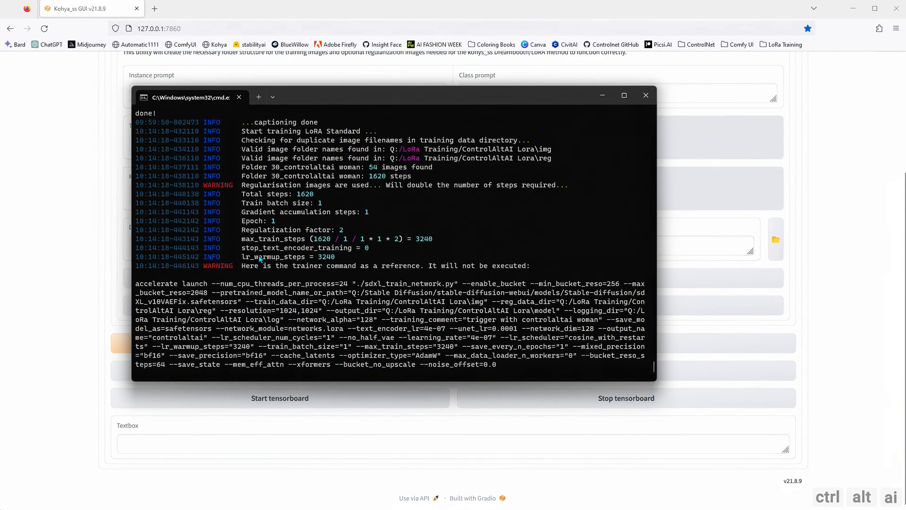
{"action": "left_click_drag", "start_coordinate": [242, 239], "coordinate": [433, 243]}
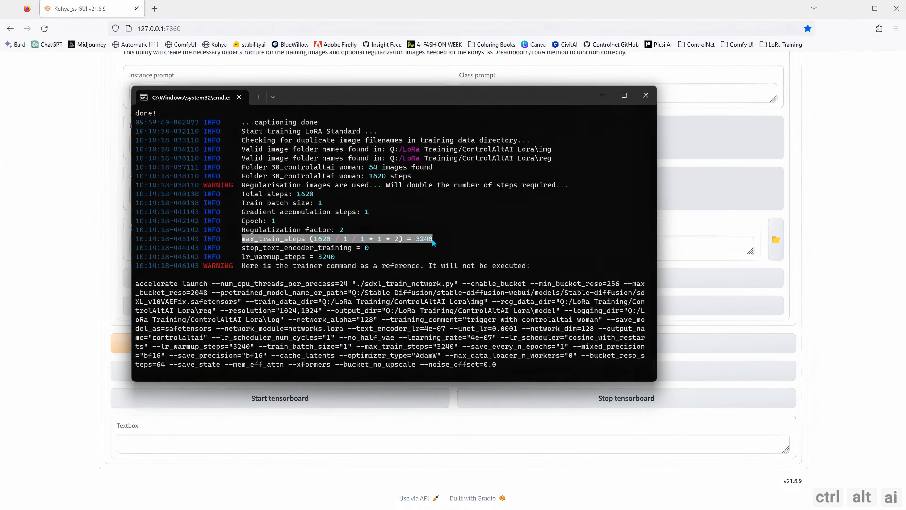
{"action": "left_click", "coordinate": [437, 241]}
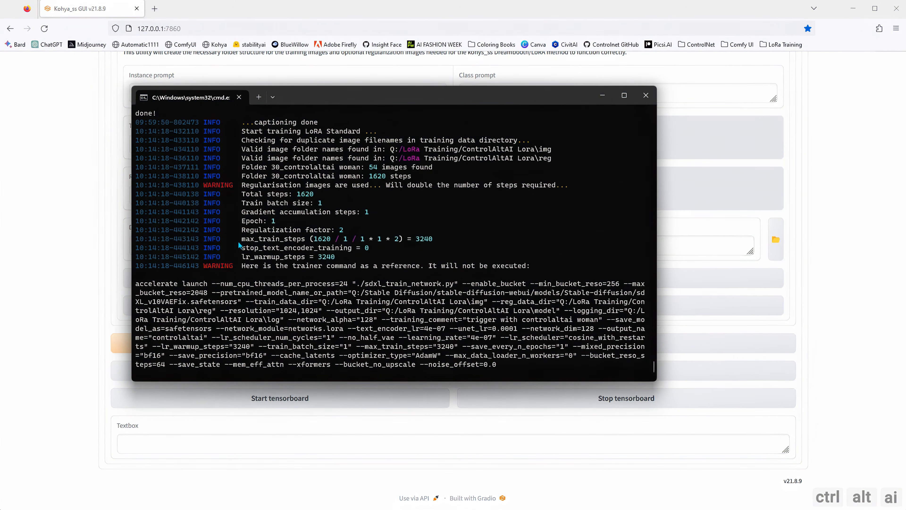
{"action": "left_click", "coordinate": [603, 98]}
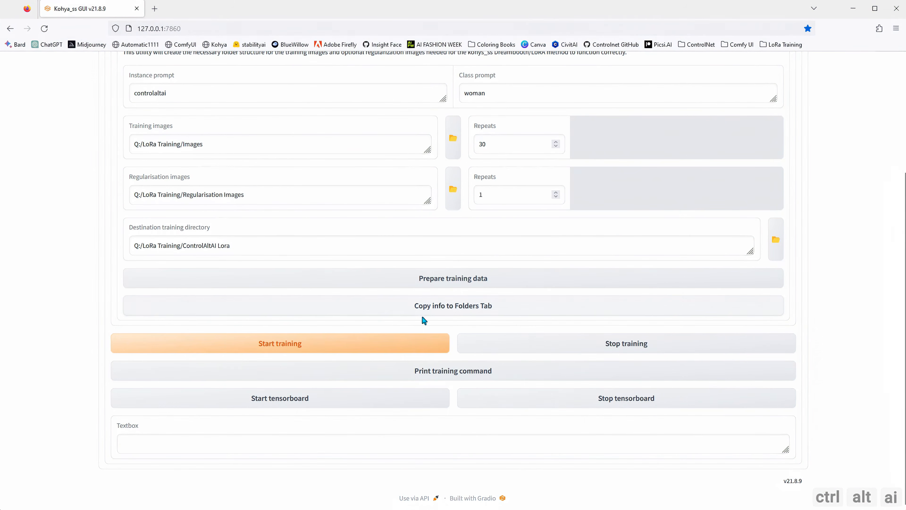
Start the LoRA training.
{"action": "left_click", "coordinate": [270, 346]}
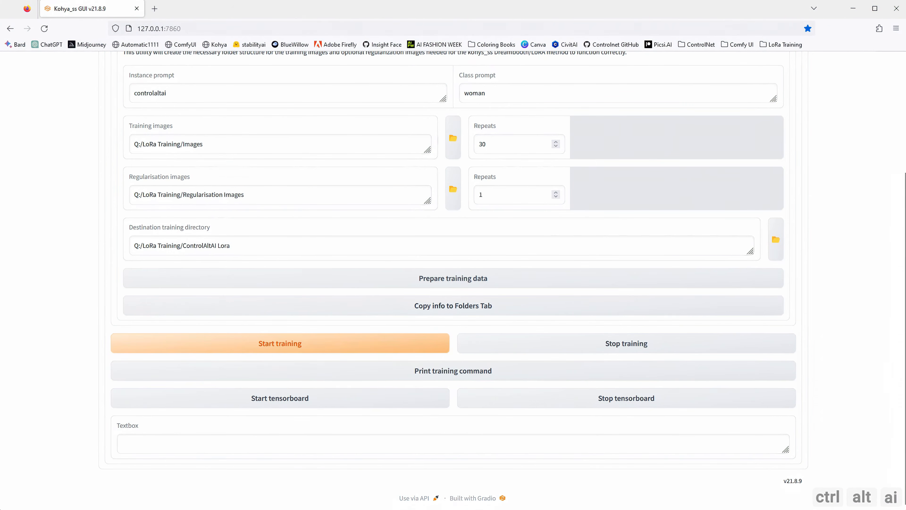
{"action": "left_click", "coordinate": [293, 509]}
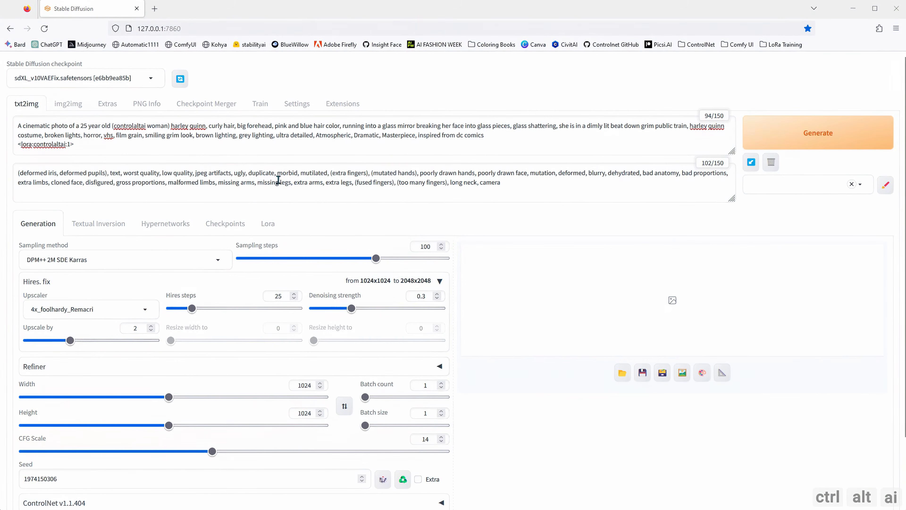
In the Stable Diffusion web UI, review the positive and negative txt2img prompts and disable Hires. fix.
{"action": "left_click", "coordinate": [137, 144]}
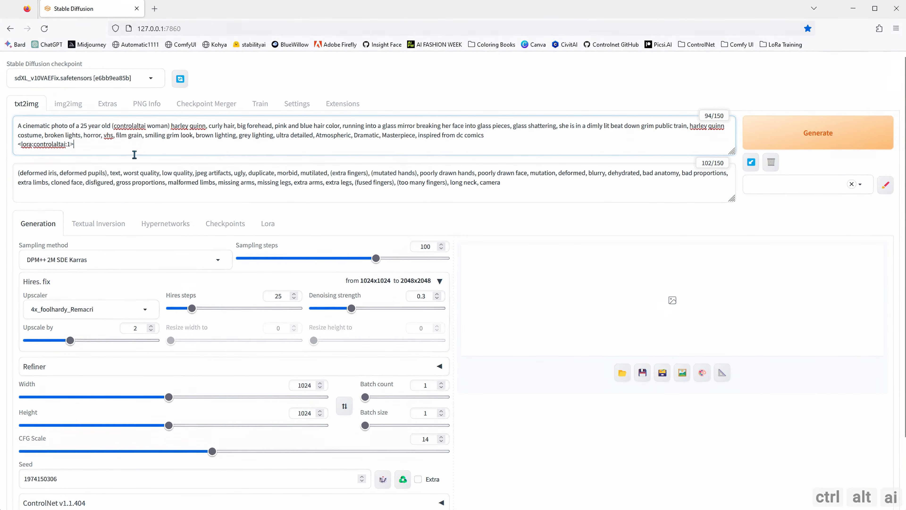
{"action": "left_click", "coordinate": [121, 183]}
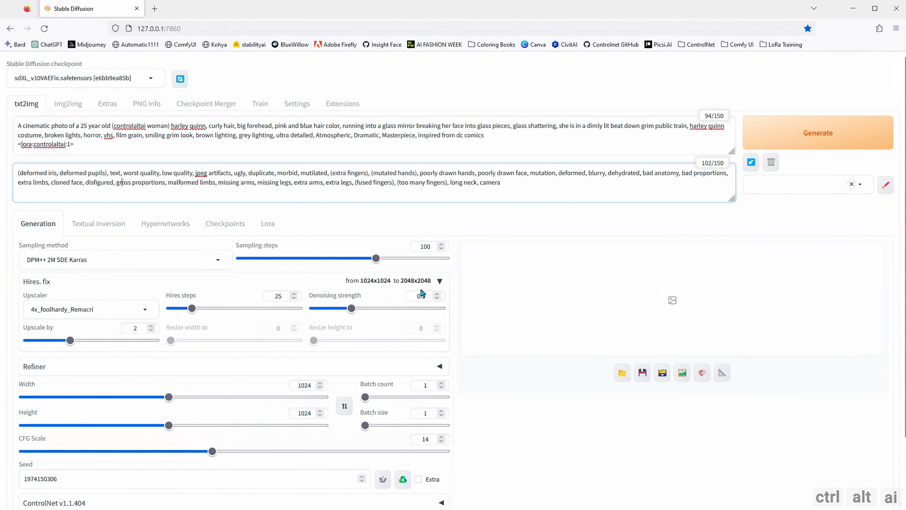
{"action": "left_click", "coordinate": [439, 282]}
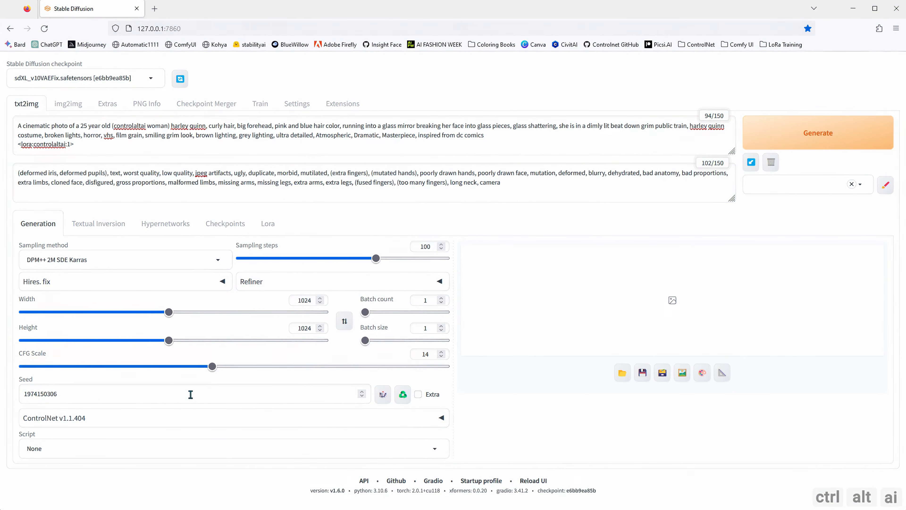
Examine the trigger words "controlaltai woman", the character "harley quinn" and the <lora:controlaltai:1> tag in the prompt.
{"action": "left_click_drag", "start_coordinate": [114, 125], "coordinate": [167, 130]}
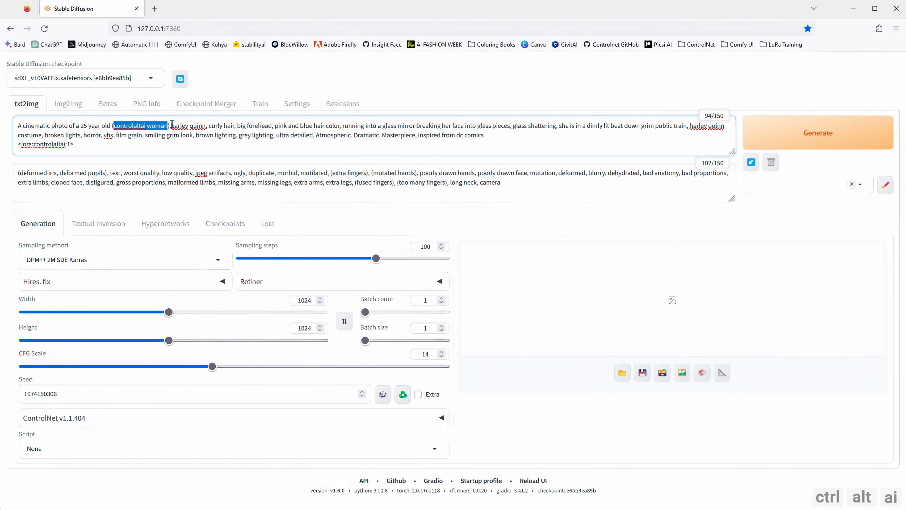
{"action": "left_click", "coordinate": [171, 123]}
{"action": "left_click_drag", "start_coordinate": [171, 124], "coordinate": [207, 125]}
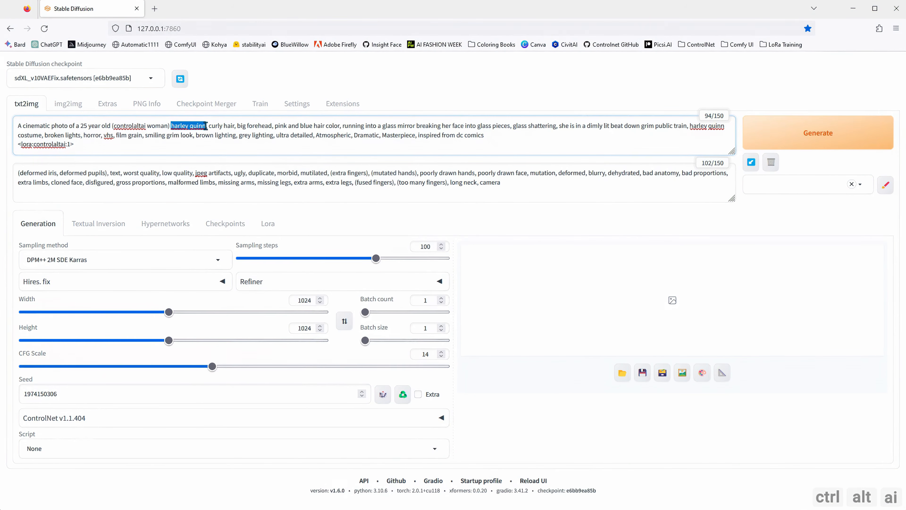
{"action": "left_click", "coordinate": [207, 126]}
{"action": "left_click_drag", "start_coordinate": [77, 145], "coordinate": [16, 146]}
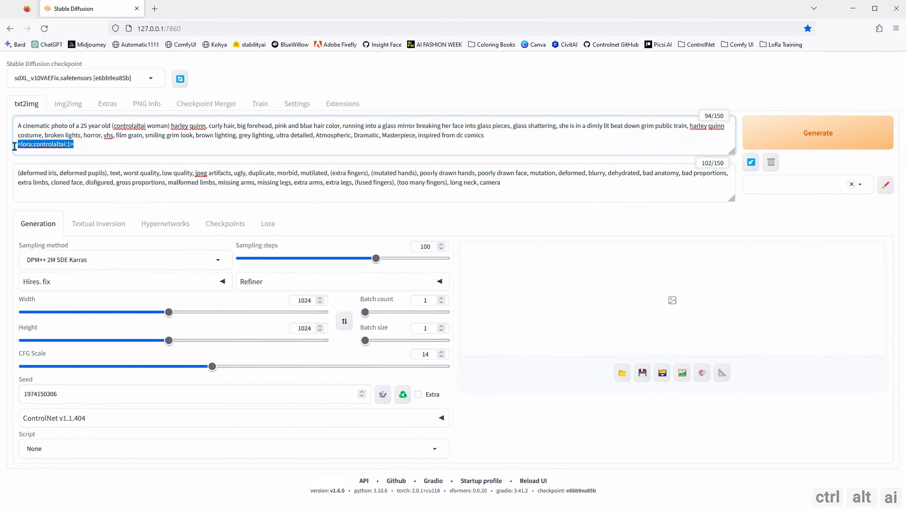
{"action": "left_click", "coordinate": [82, 146]}
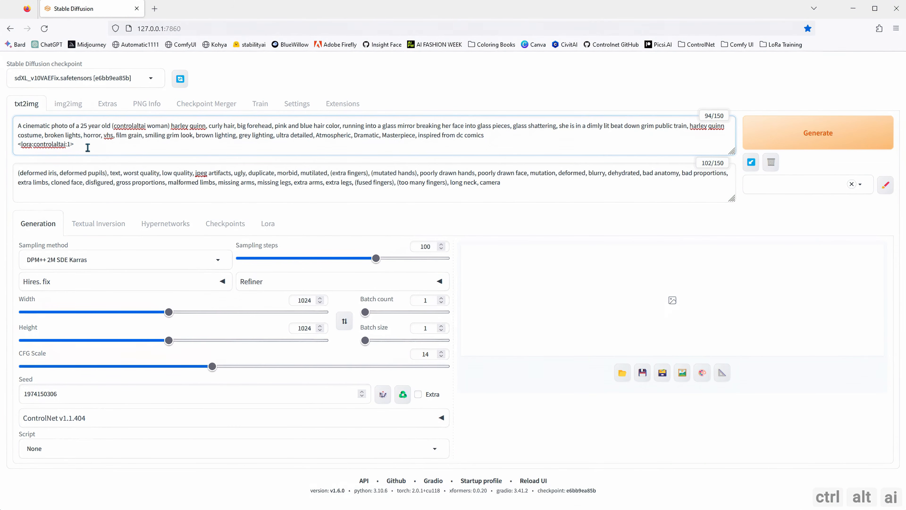
Generate the 1024x1024 image with the LoRA prompt, view it enlarged and close the enlarged view.
{"action": "left_click", "coordinate": [772, 143]}
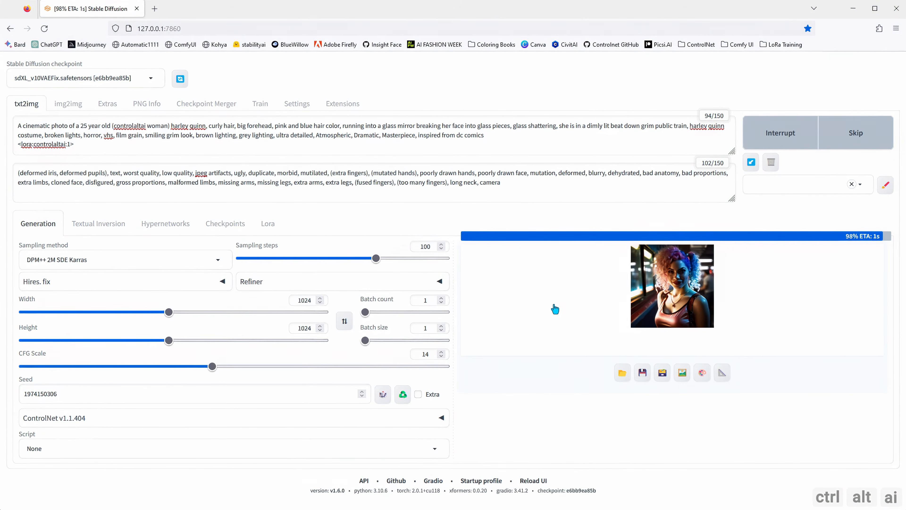
{"action": "left_click", "coordinate": [629, 323]}
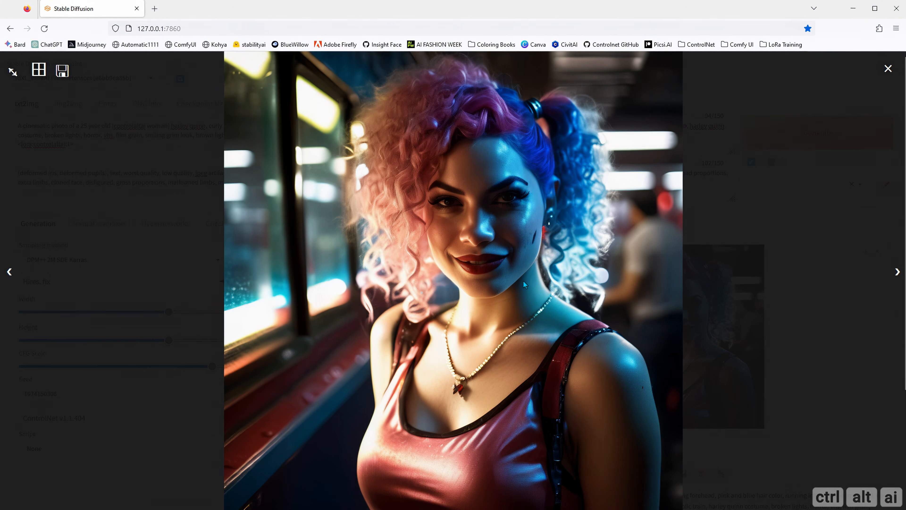
{"action": "left_click", "coordinate": [798, 334]}
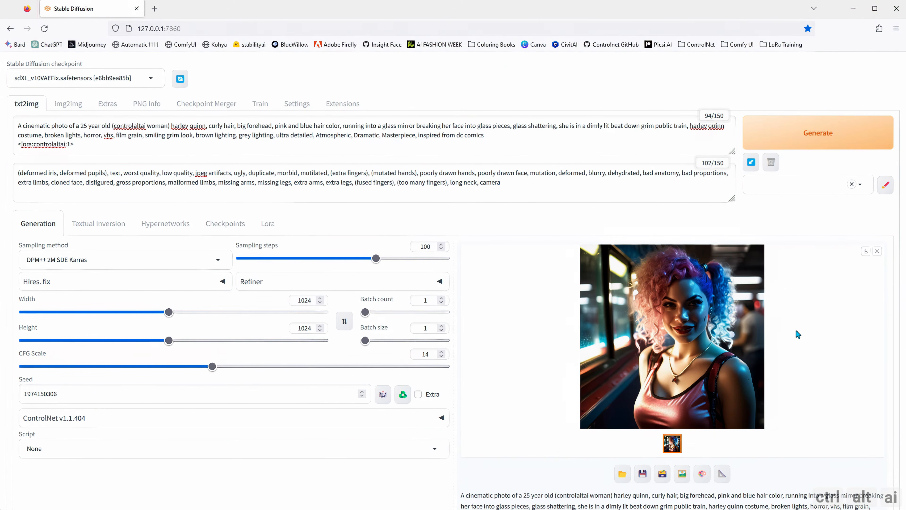